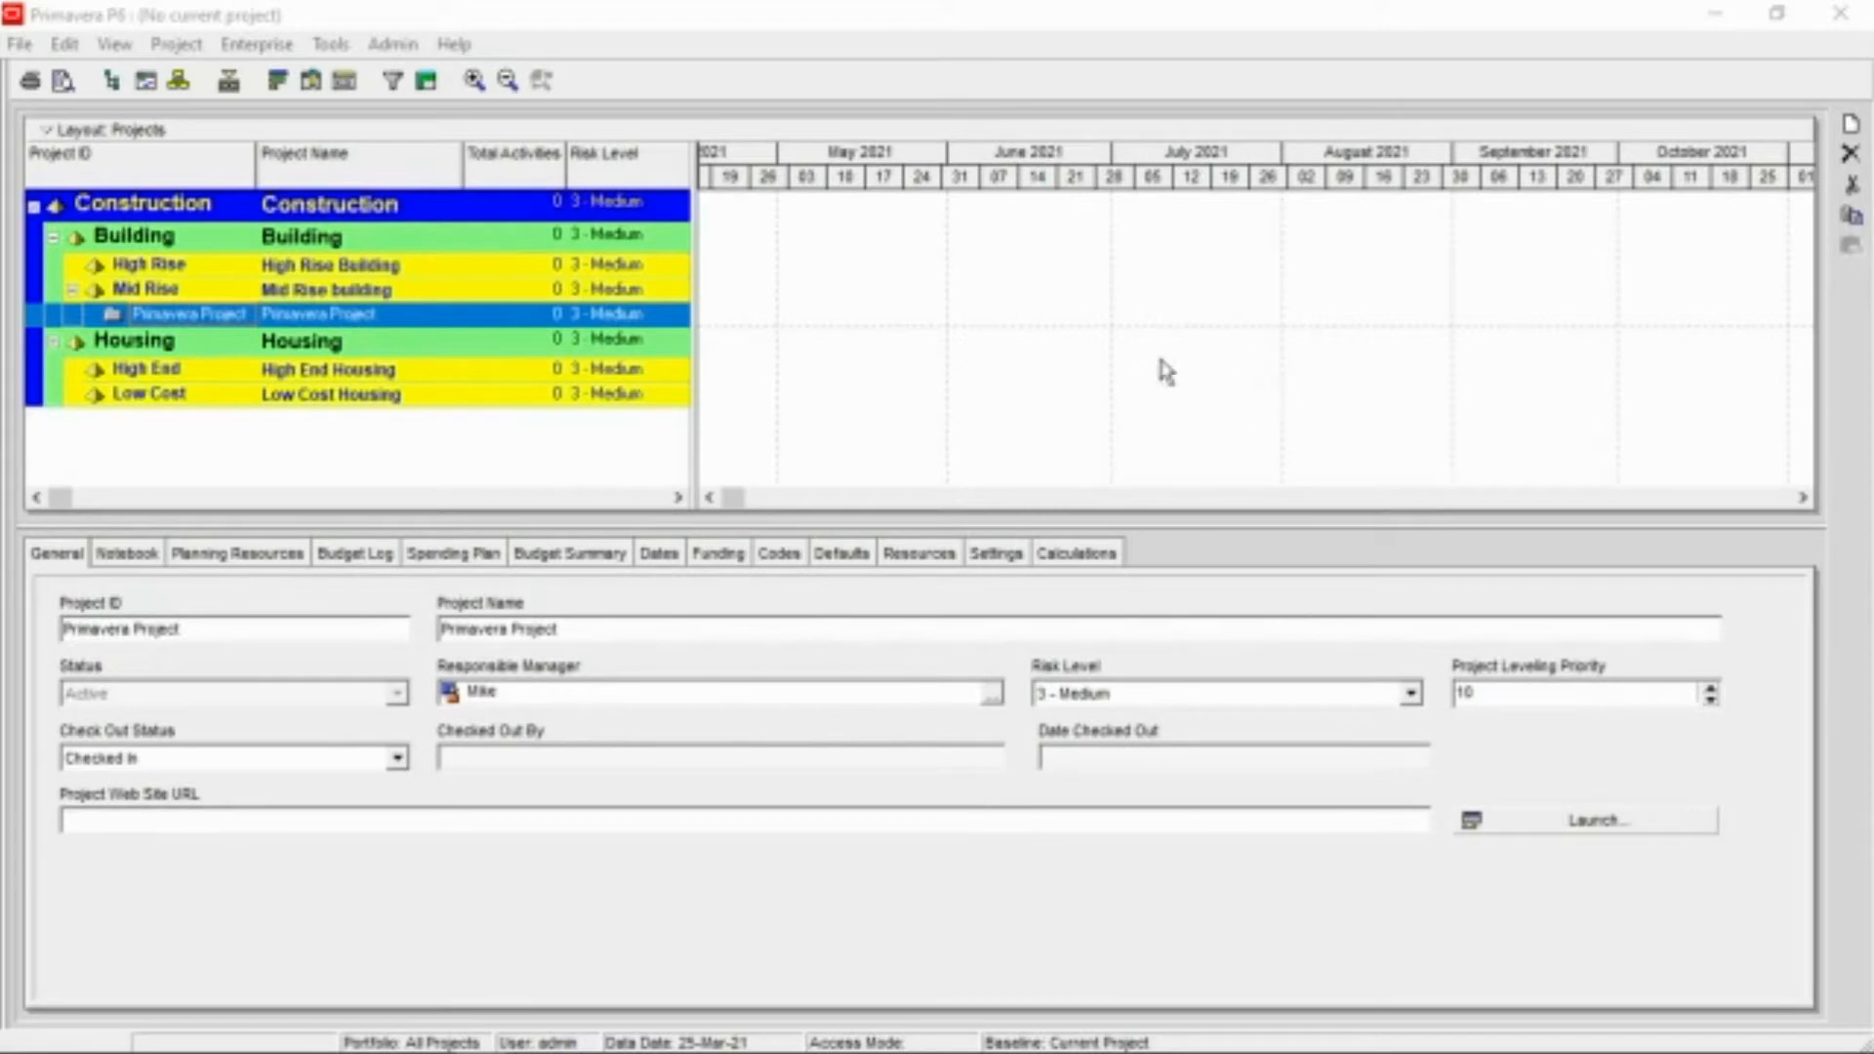
Add a global calendar copied from 7-Day Workweek and name it "6 days A Week"
left_click(249, 46)
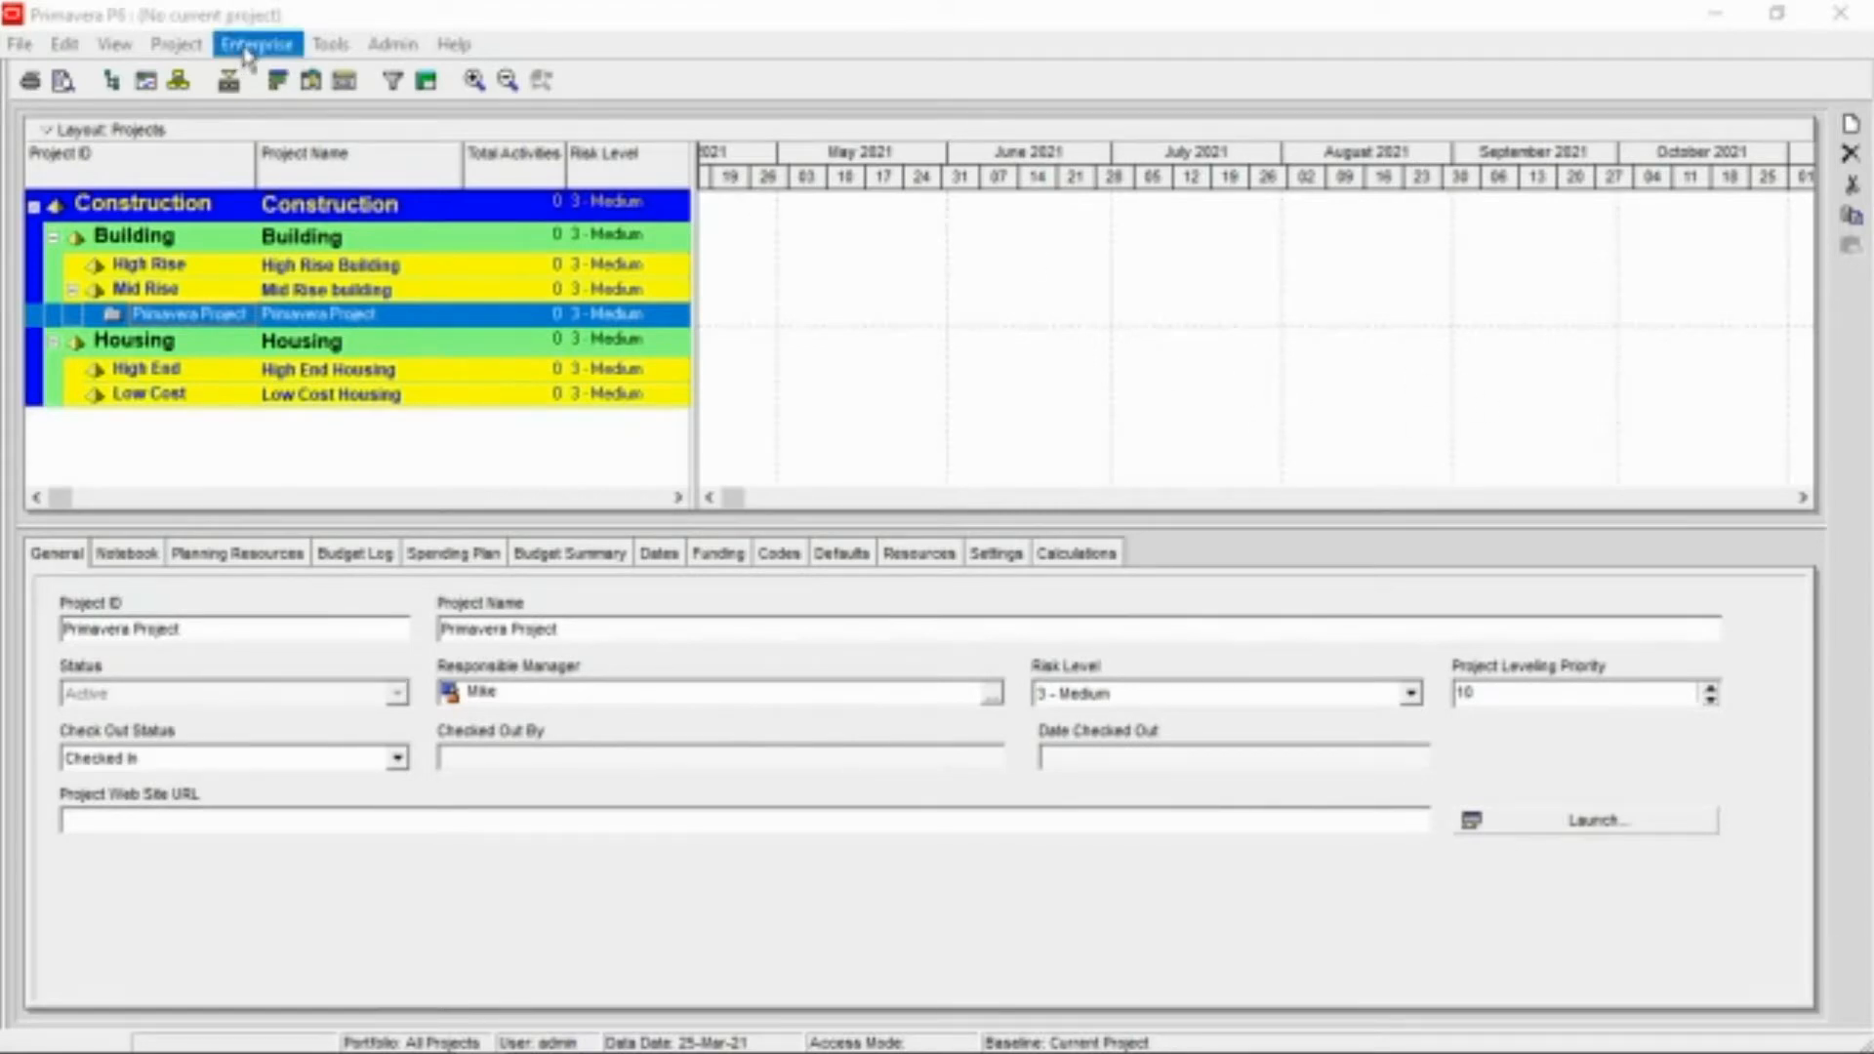
left_click(247, 49)
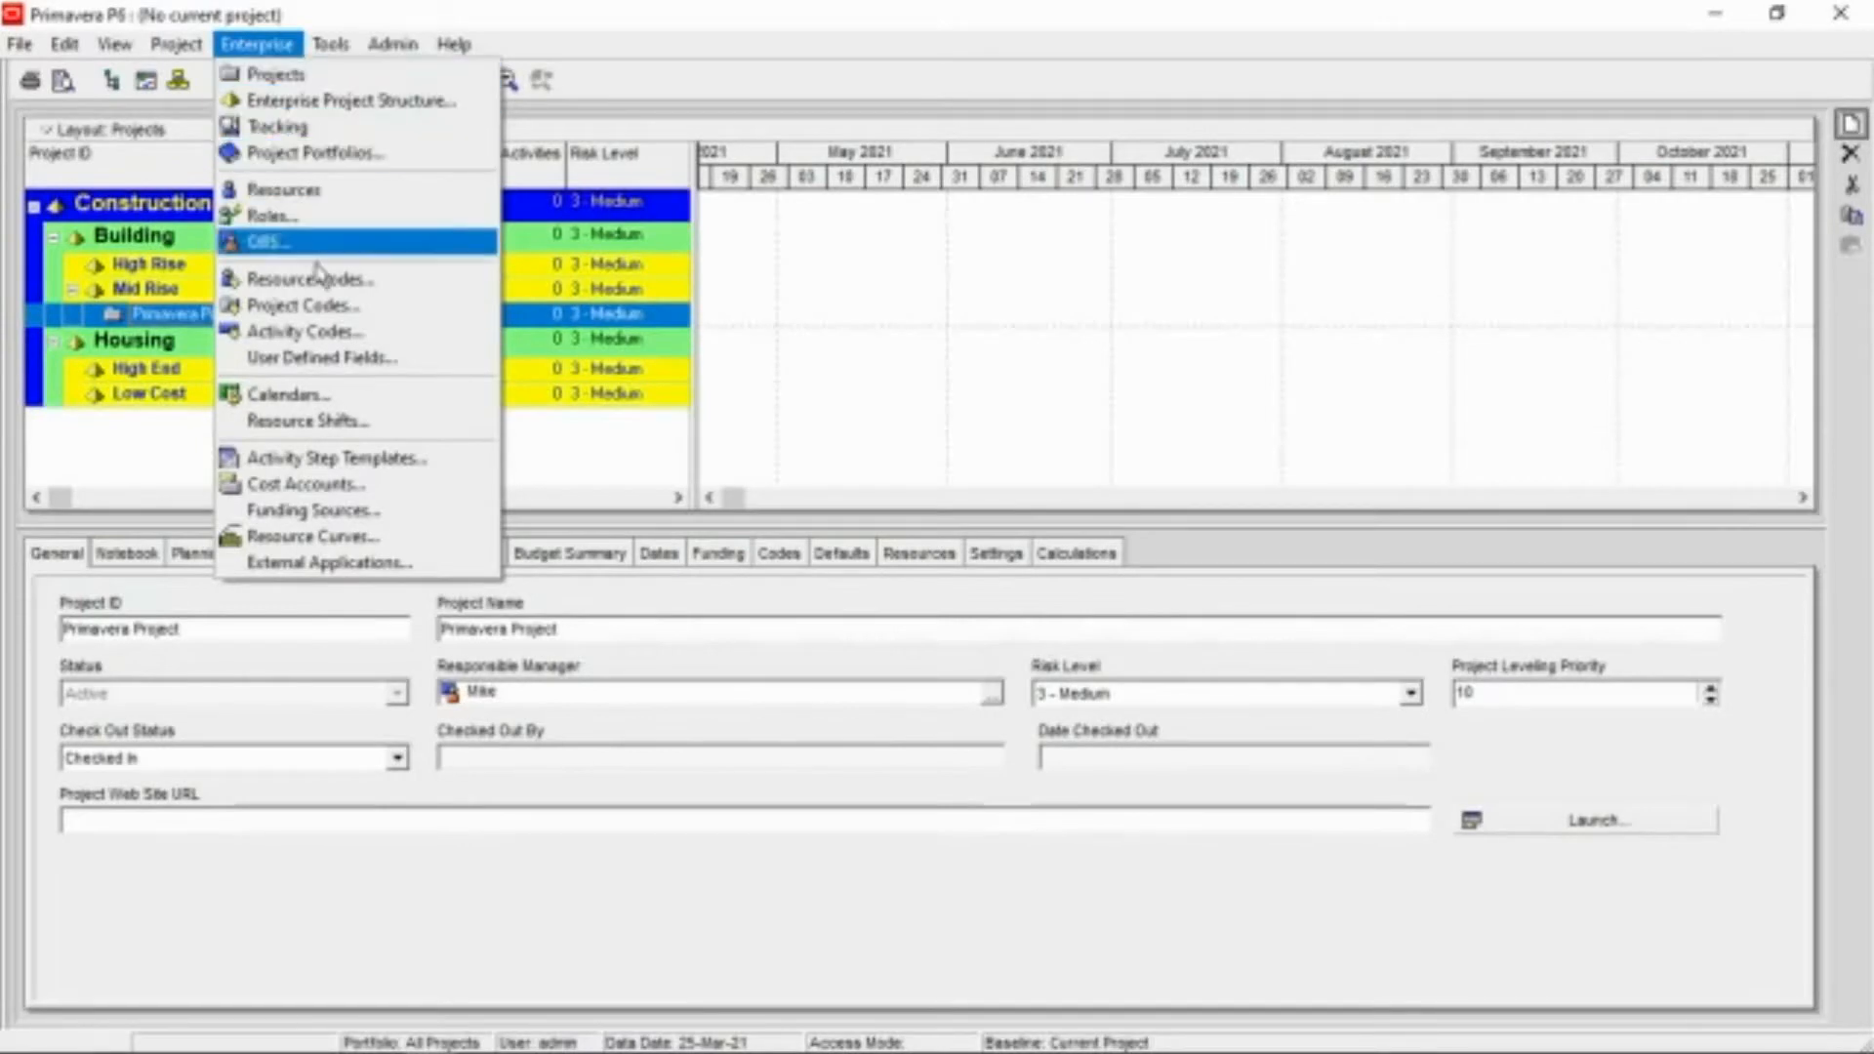
left_click(336, 401)
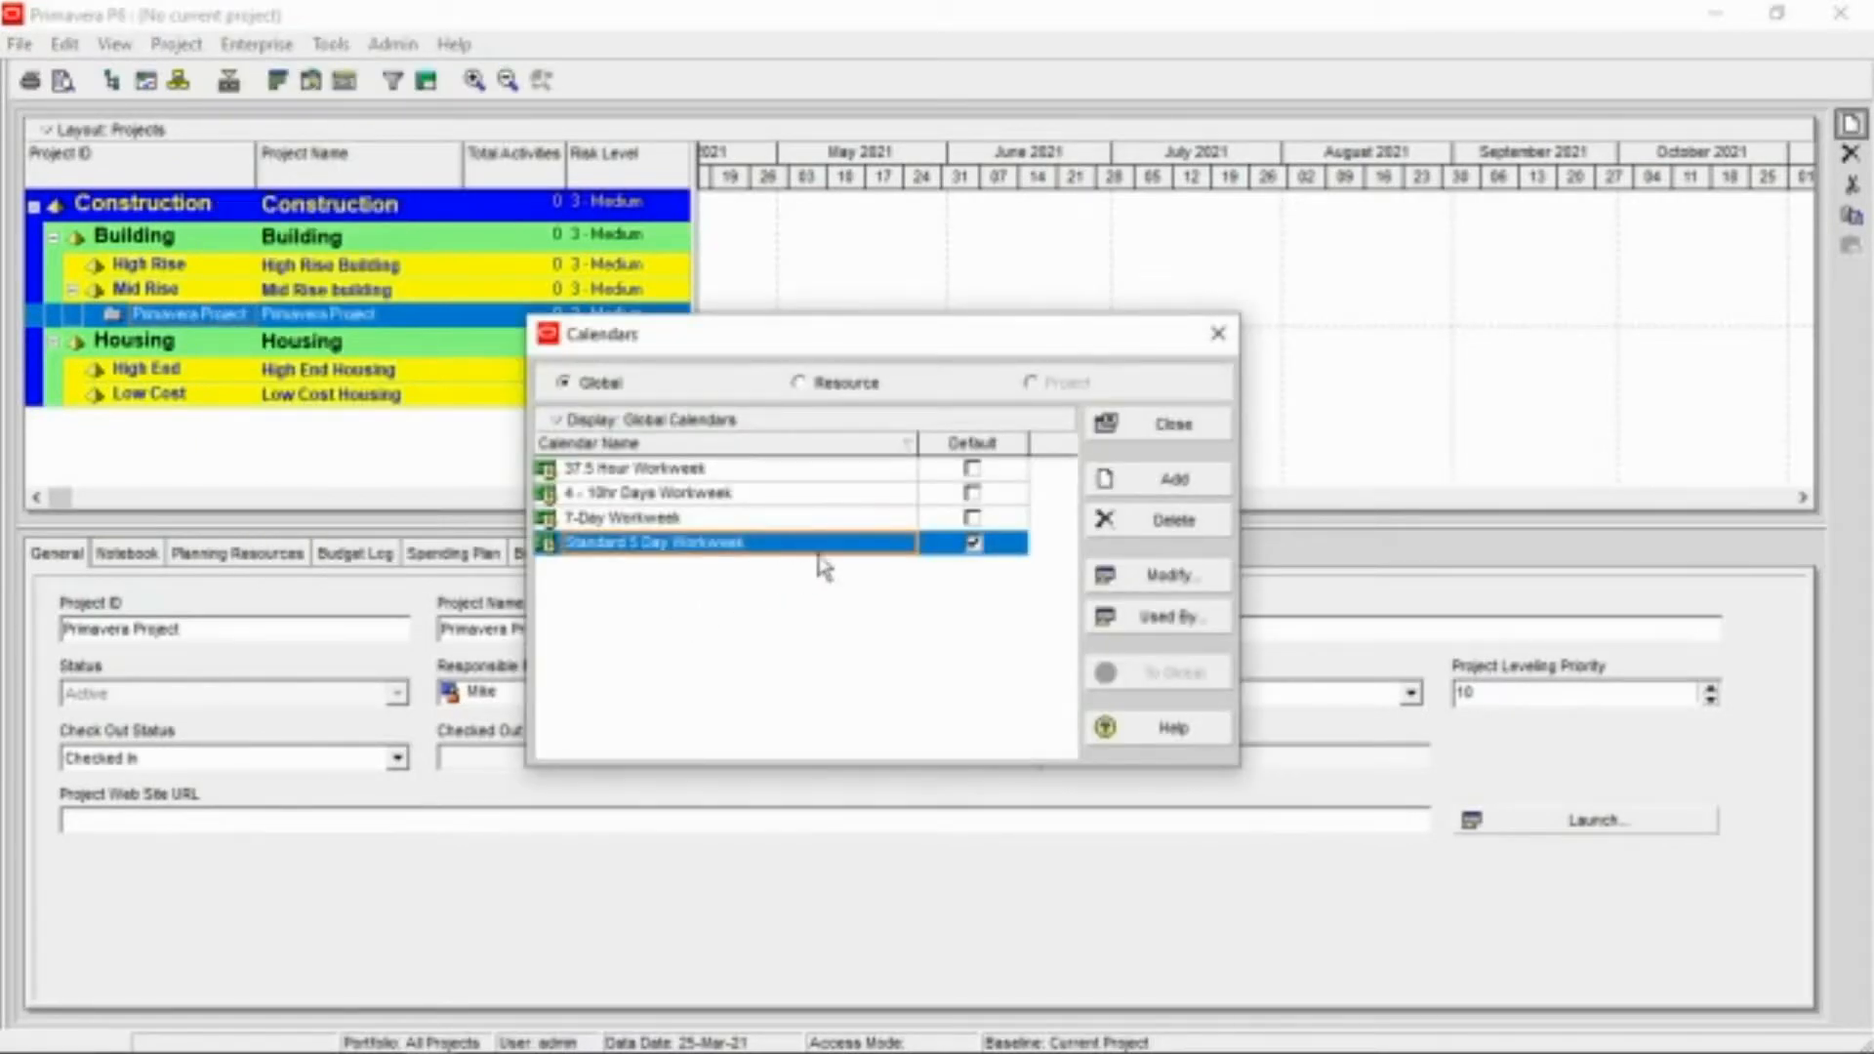
left_click(1147, 482)
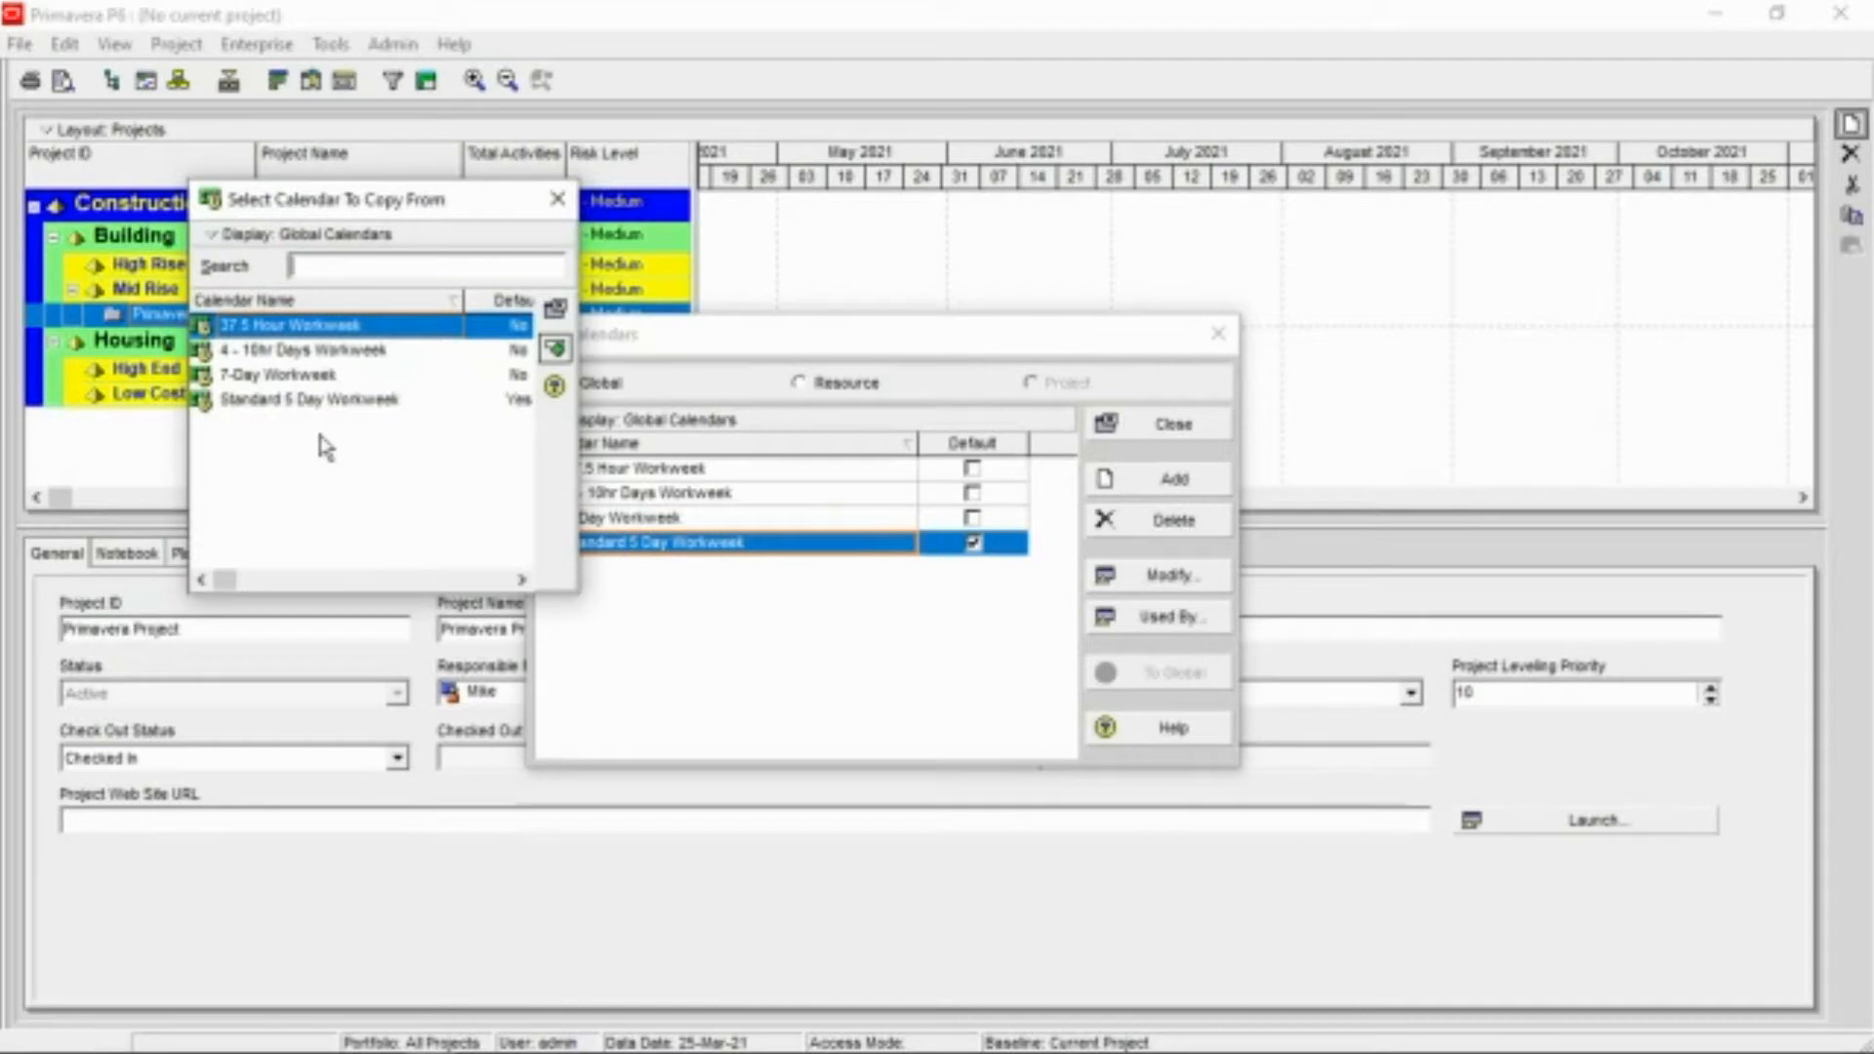
left_click(313, 380)
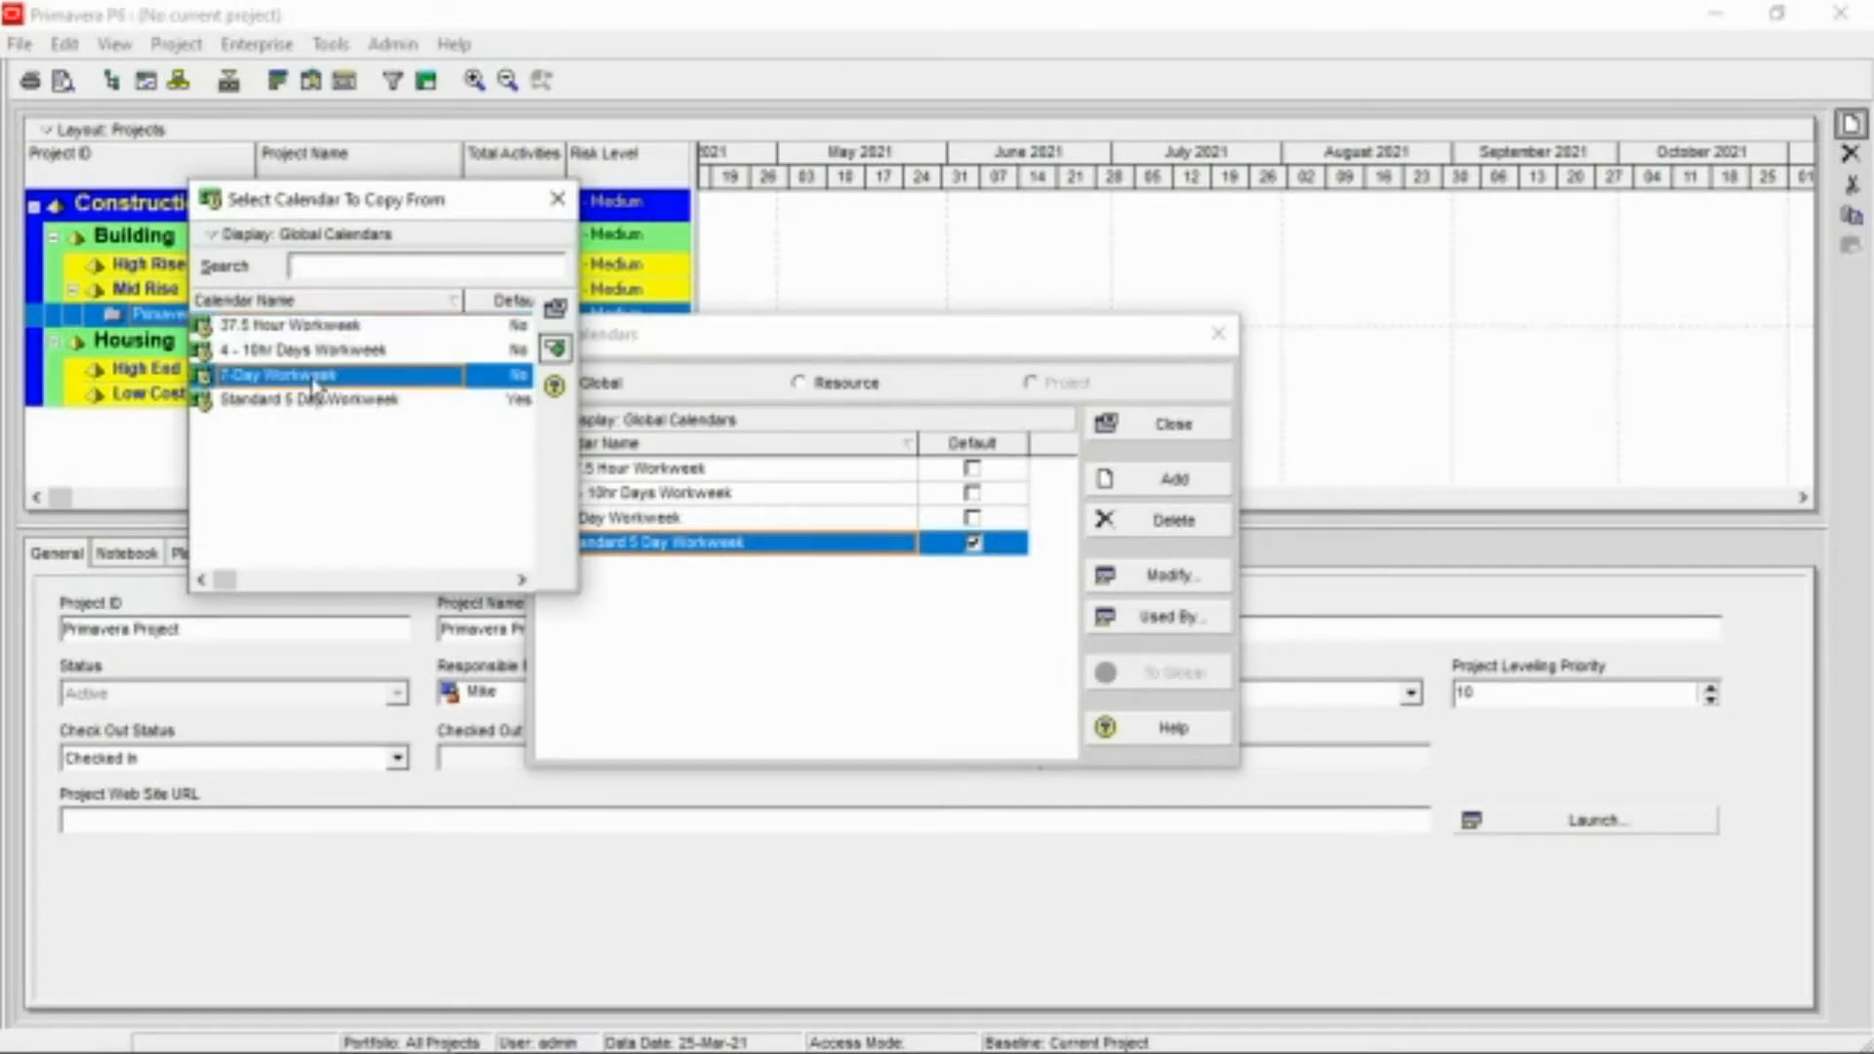
left_click(556, 349)
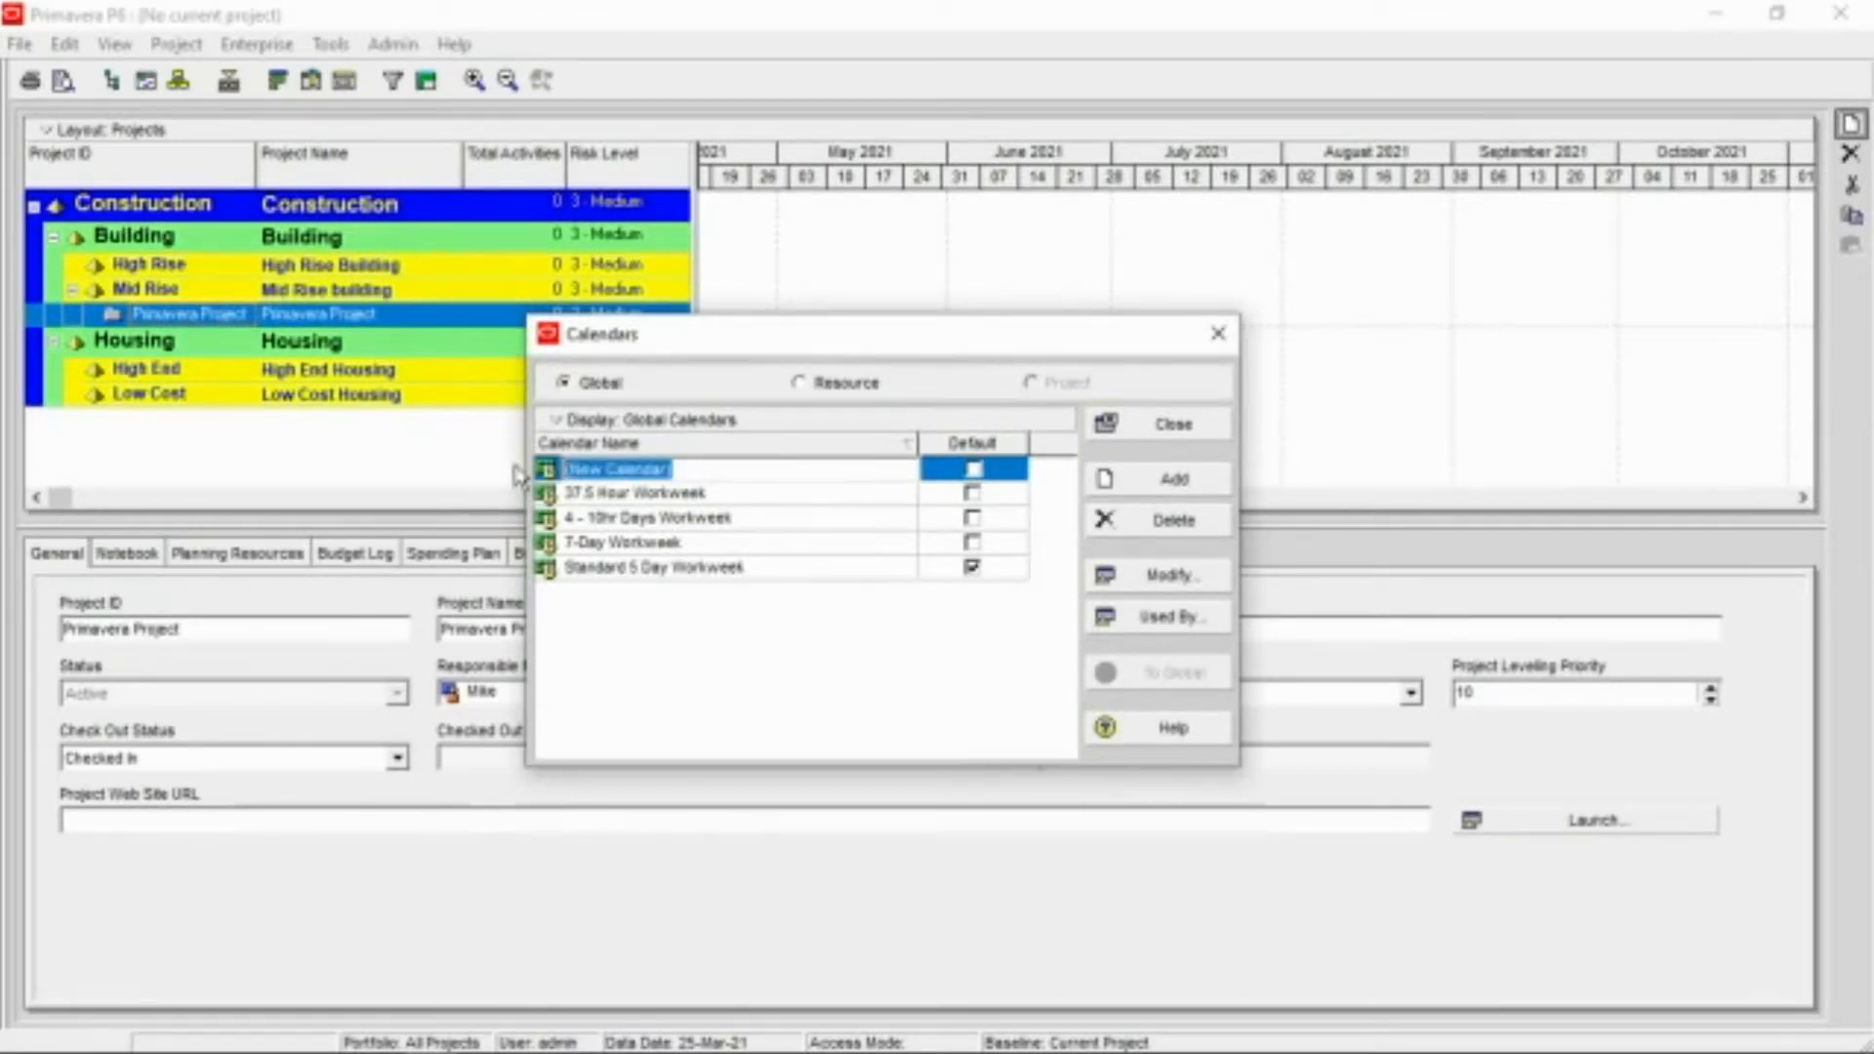
type("1 day")
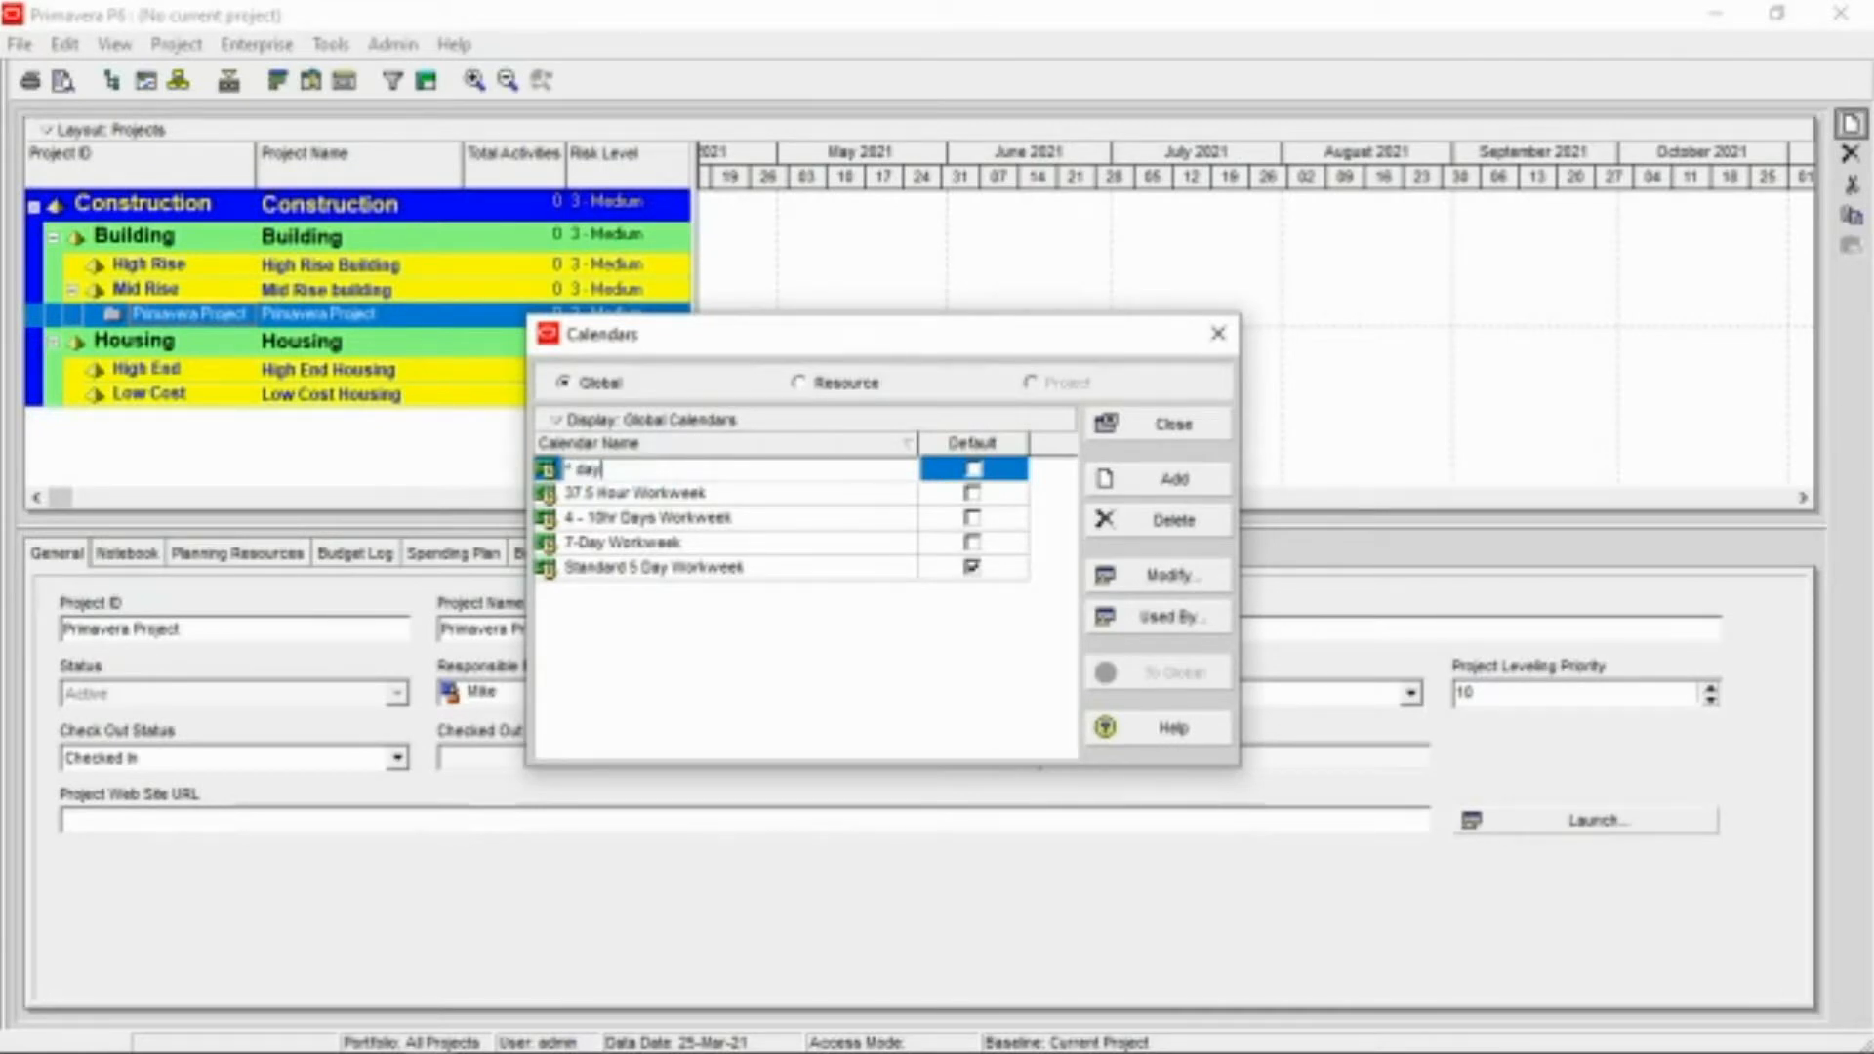
type("s A Week")
Set Sunday's standard work hours to 0 in the new calendar's workweek
left_click(1167, 584)
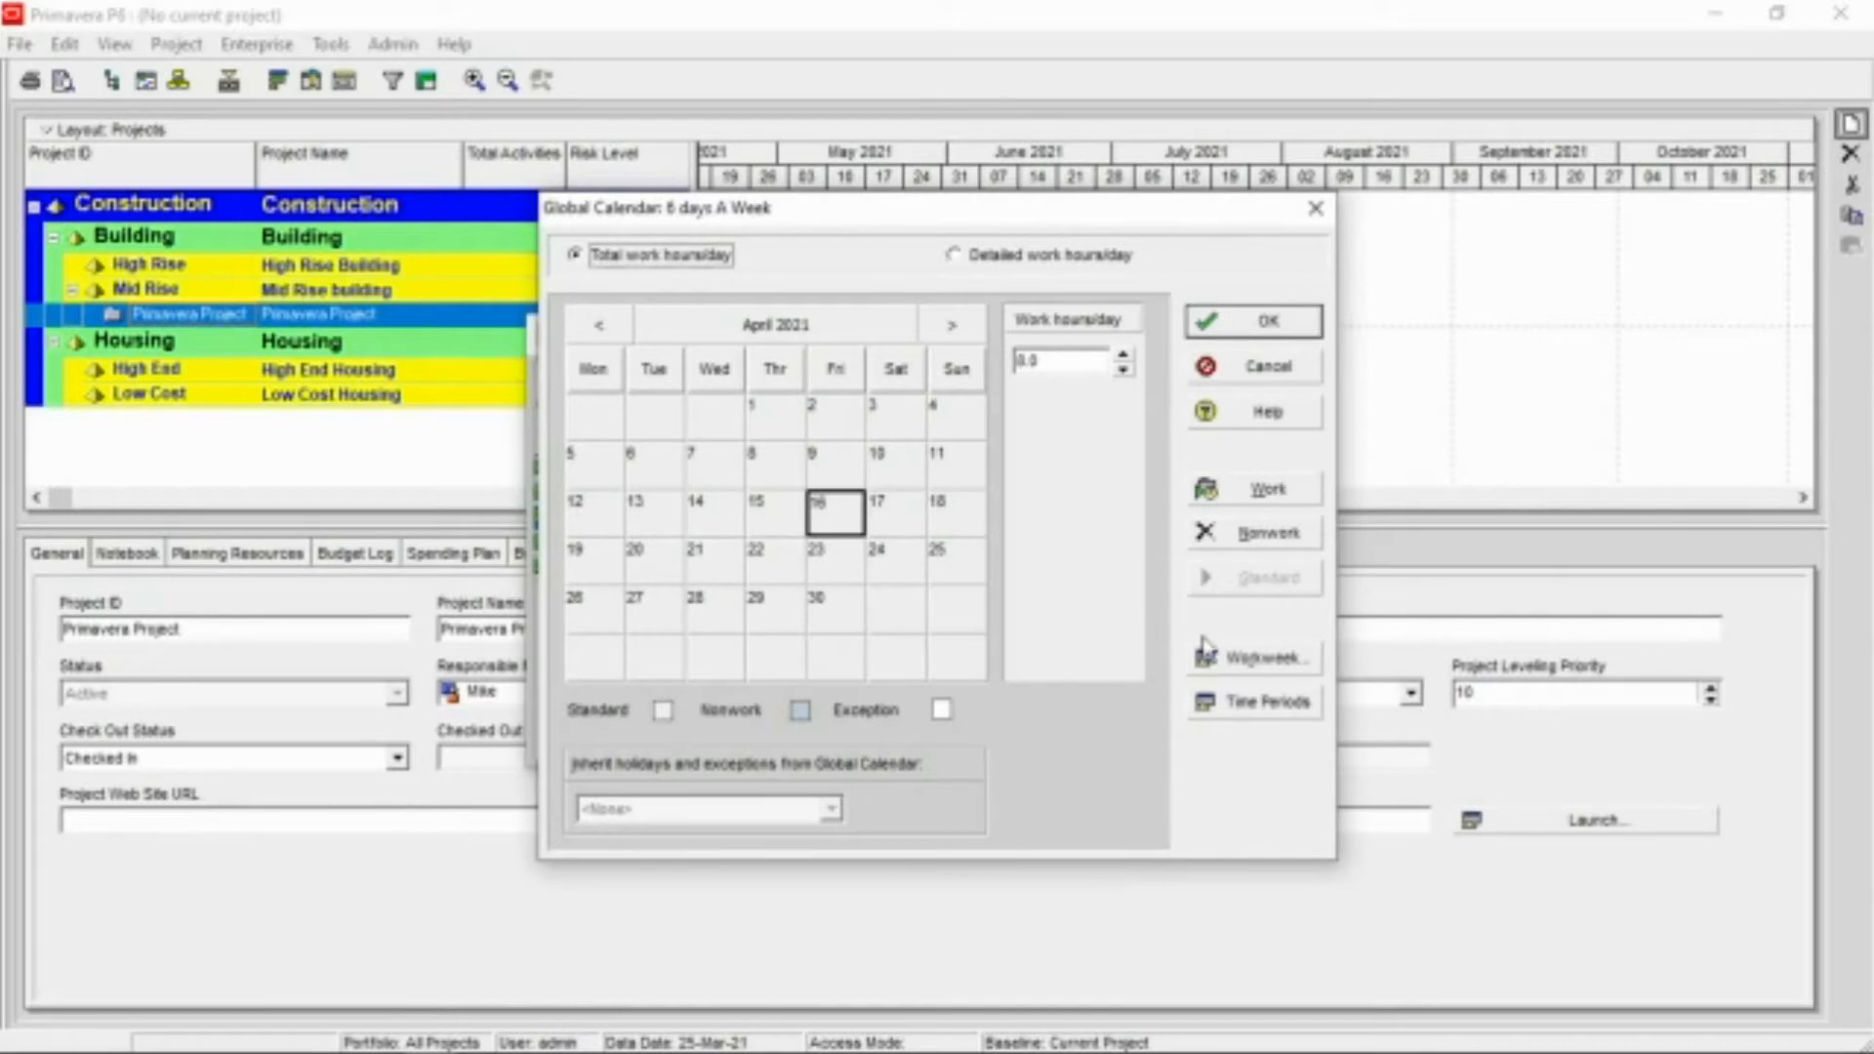
left_click(1254, 671)
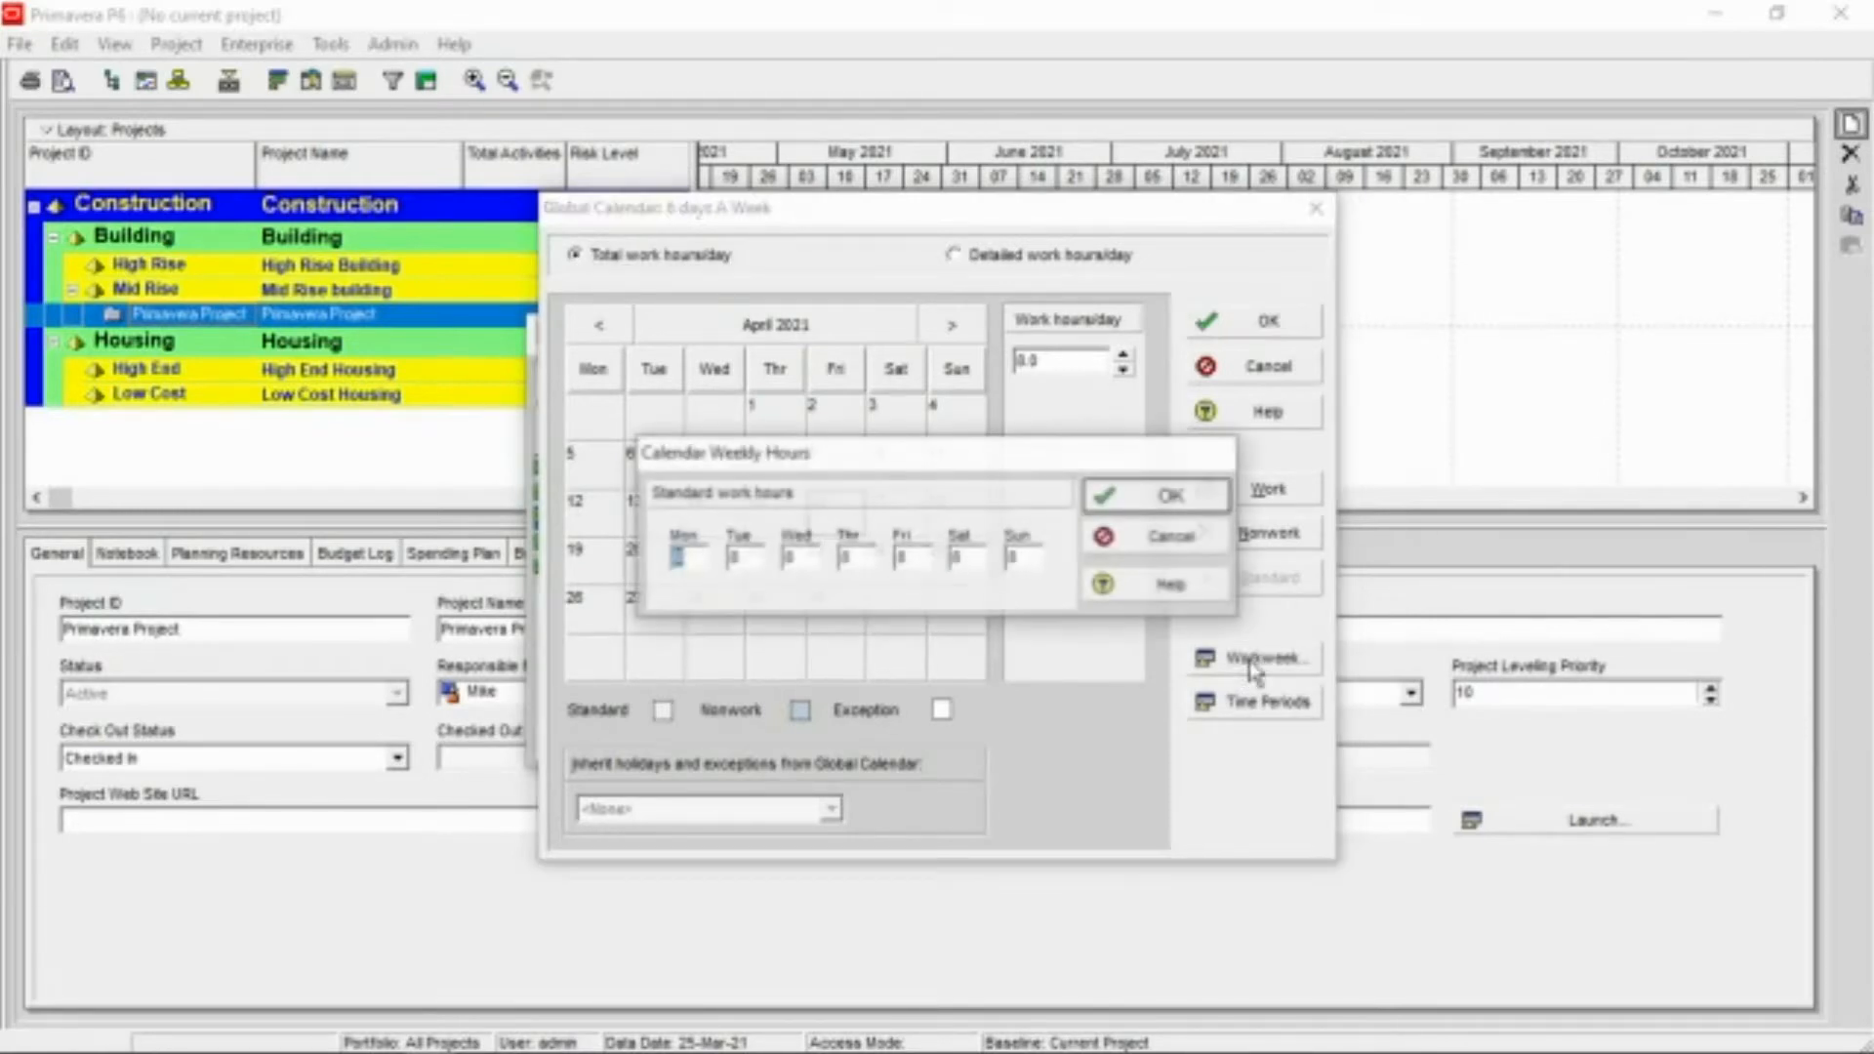
double_click(1035, 559)
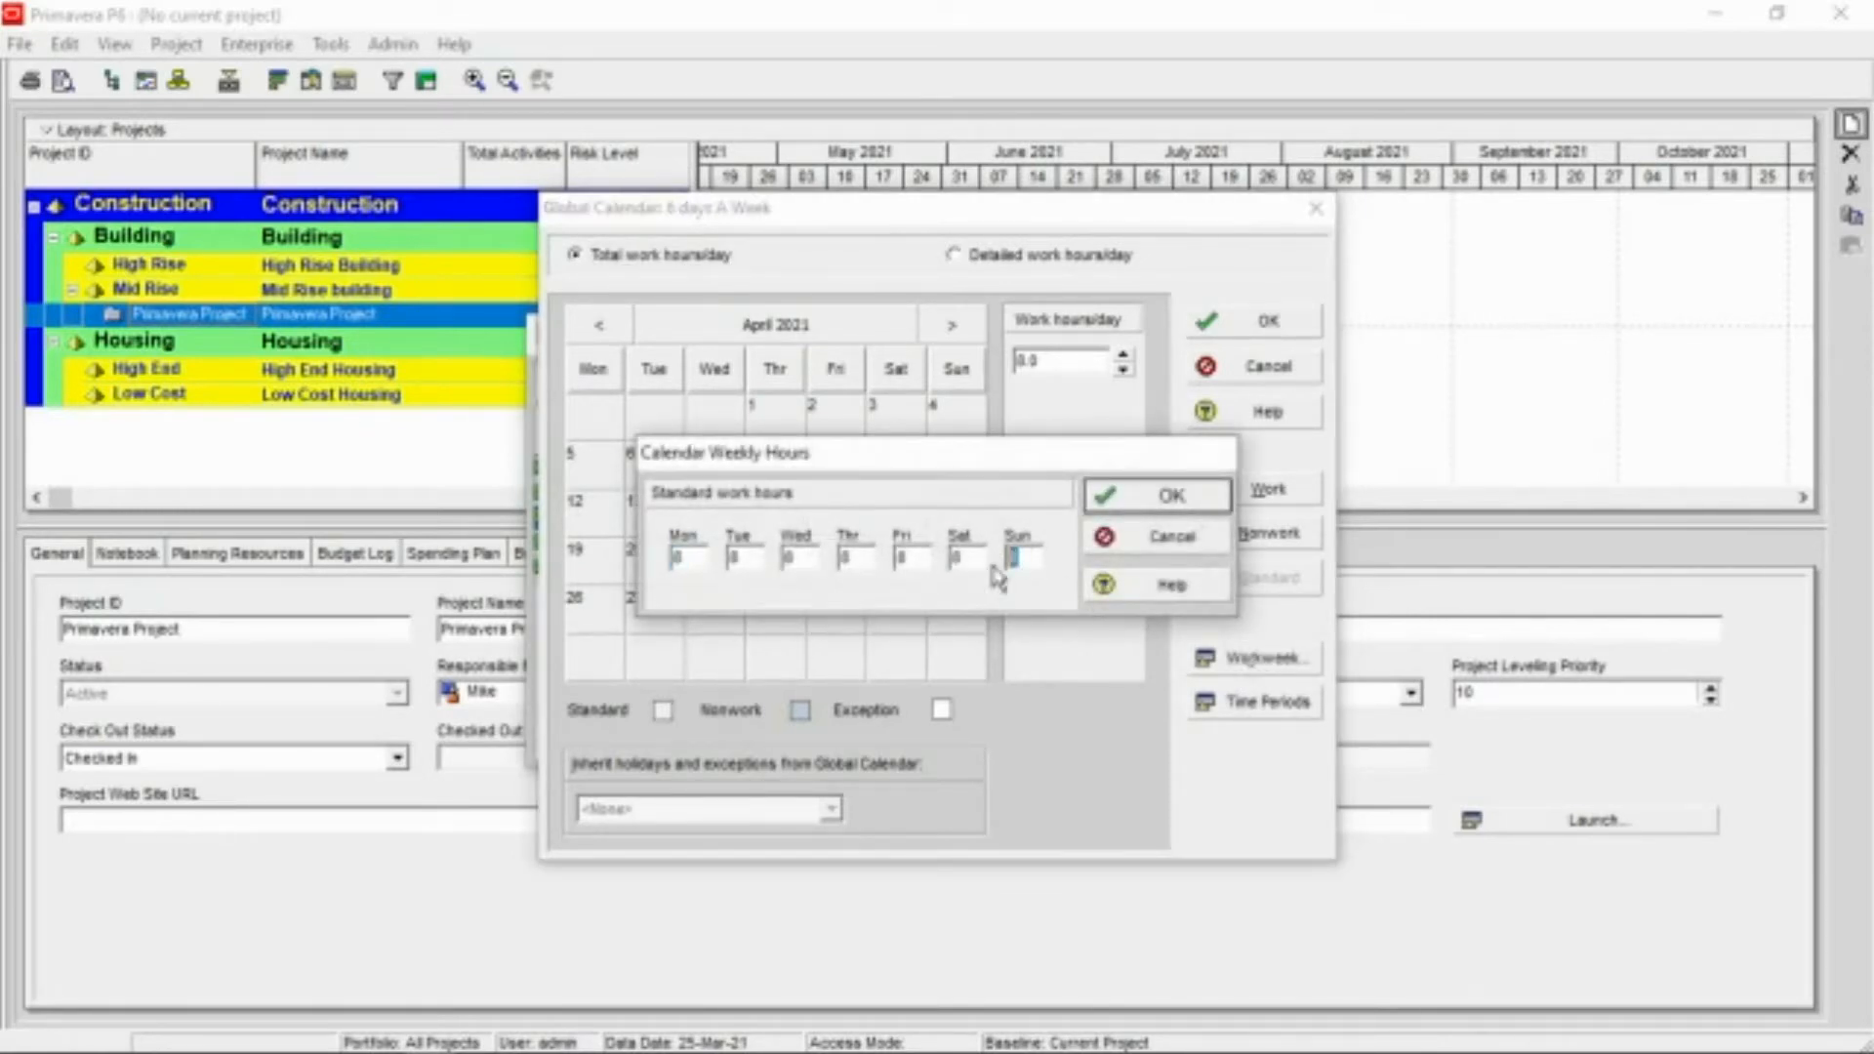
type("0")
left_click(1142, 508)
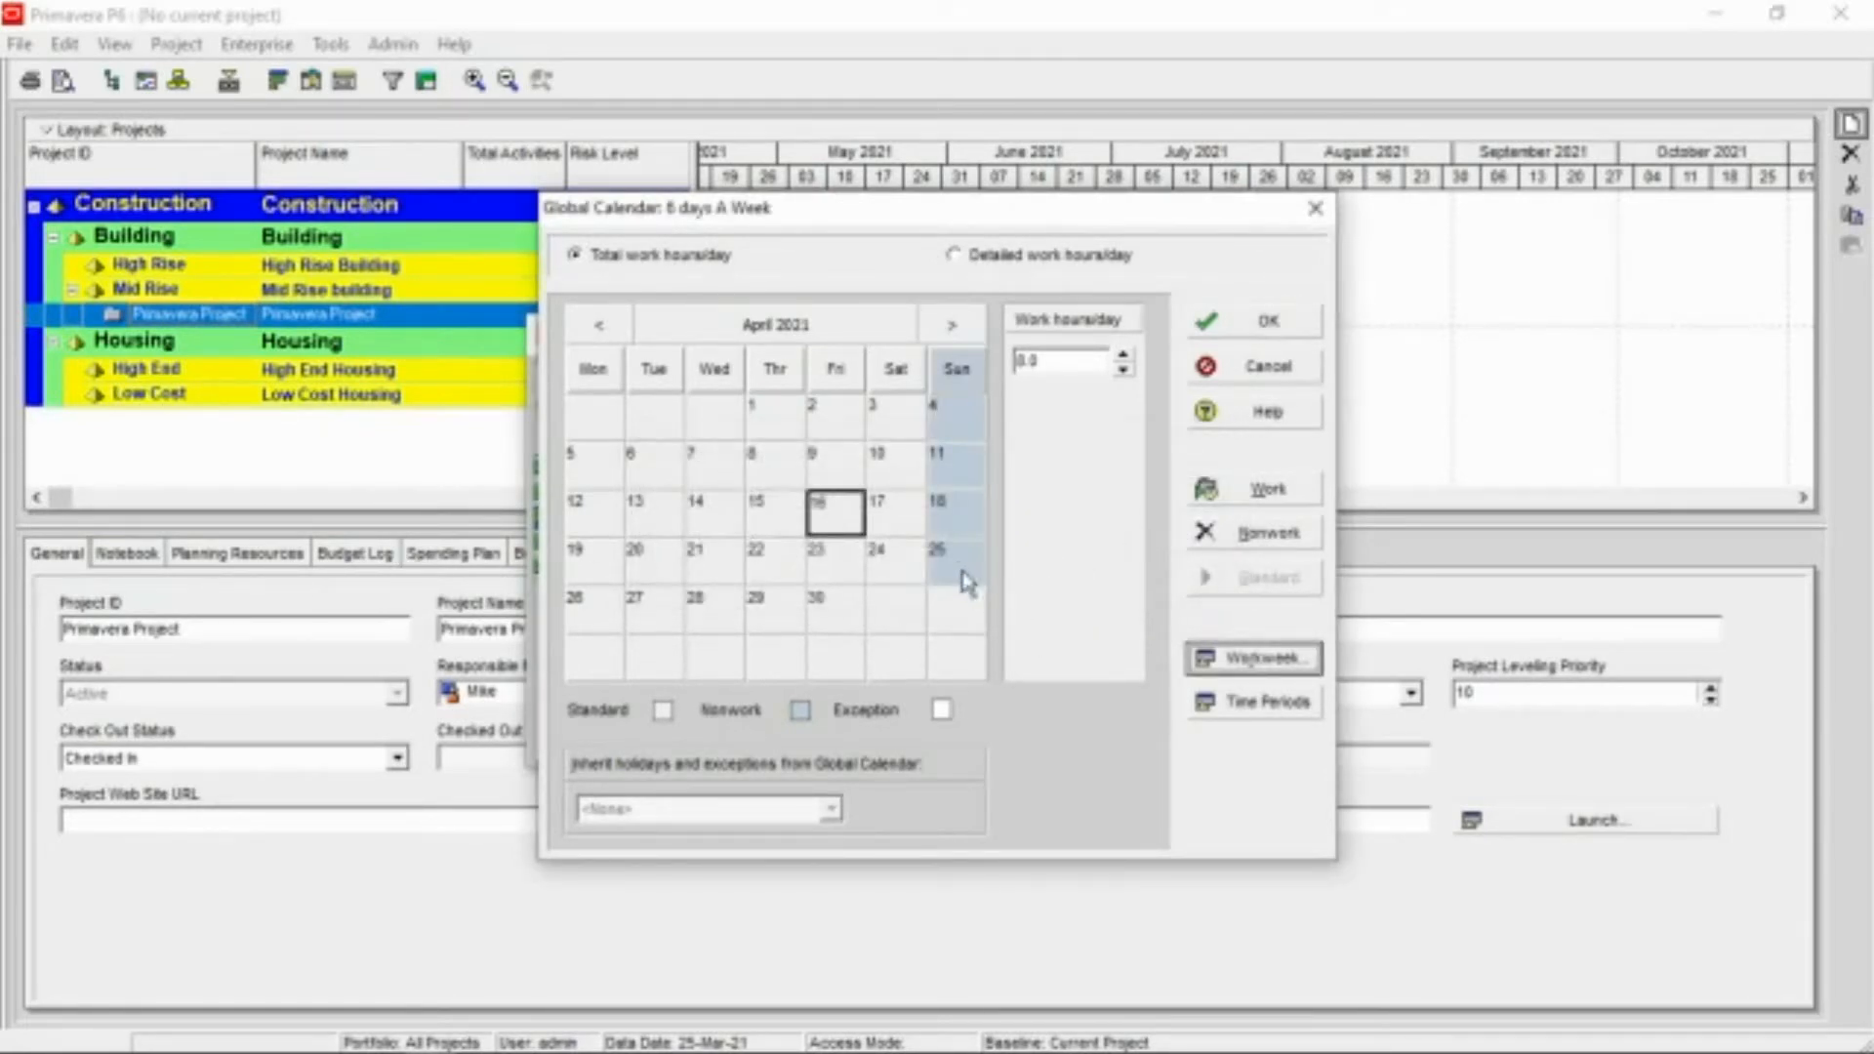
left_click(960, 431)
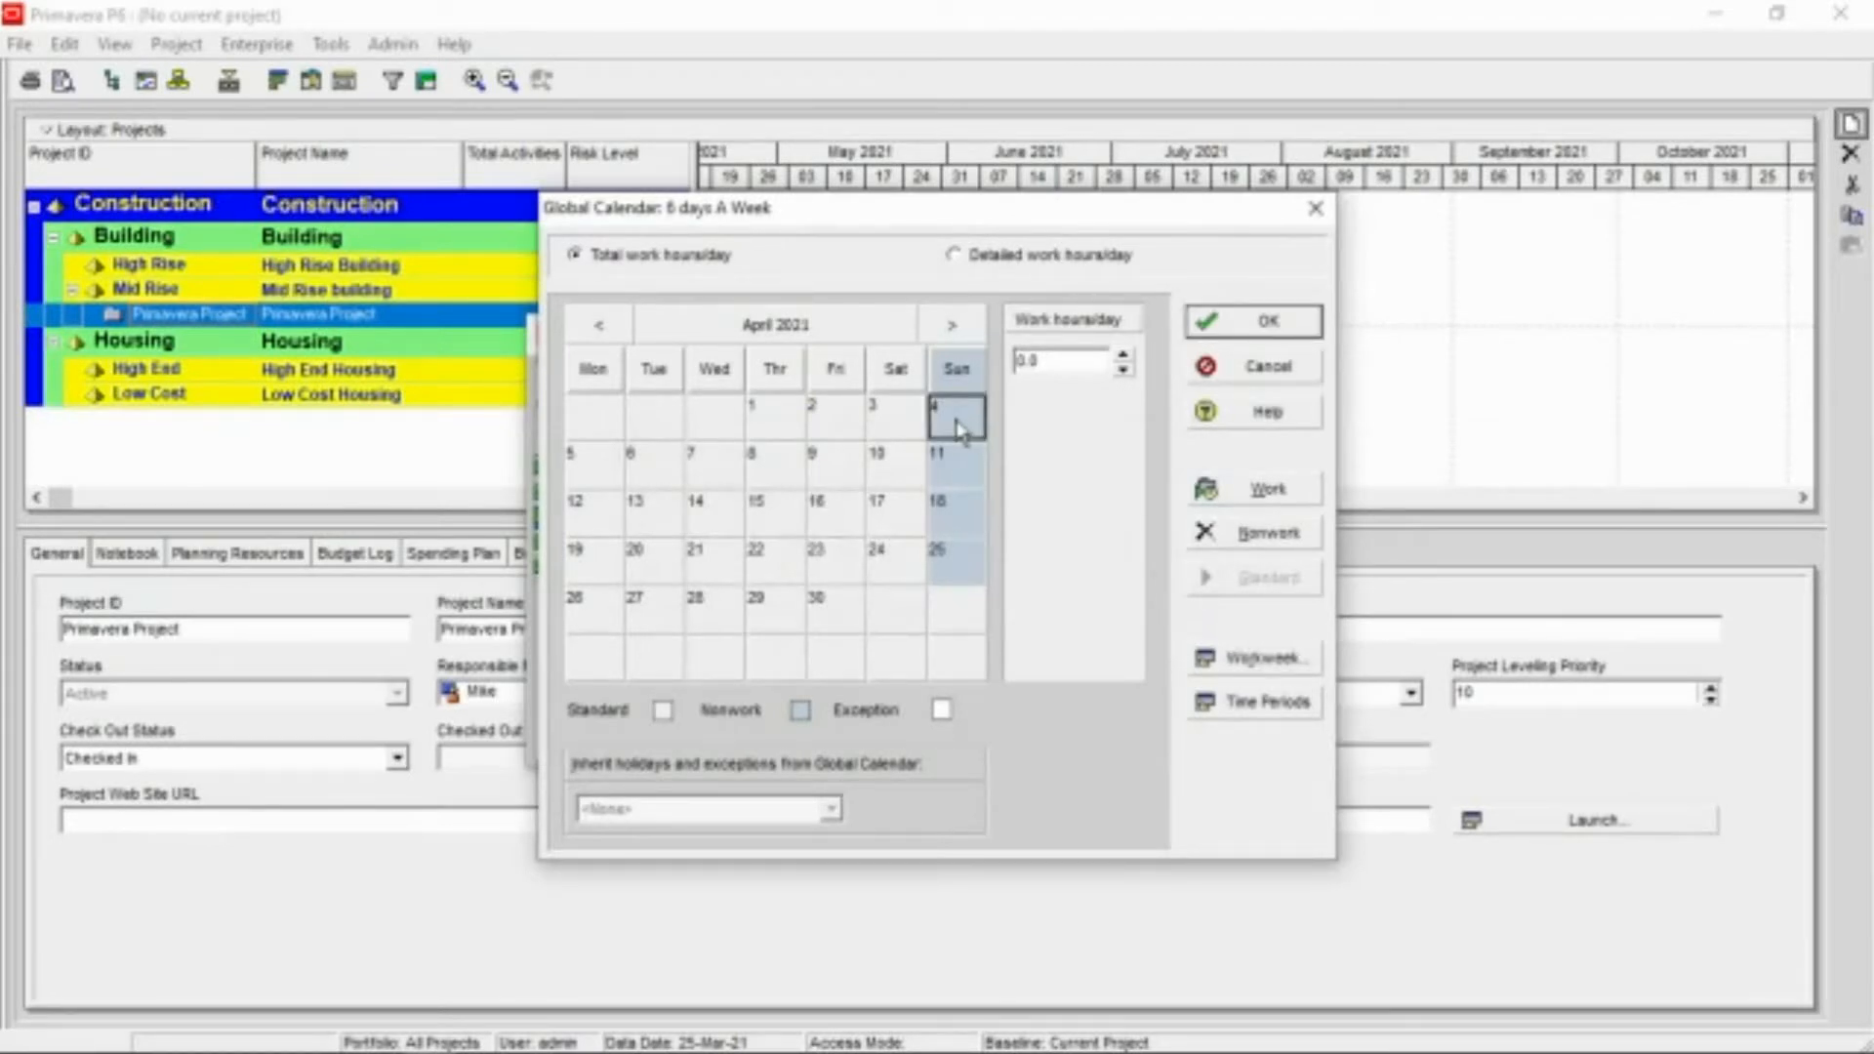
Switch the calendar to detailed work hours and mark 12:00 to 13:00 as nonwork for Monday through Friday
left_click(955, 260)
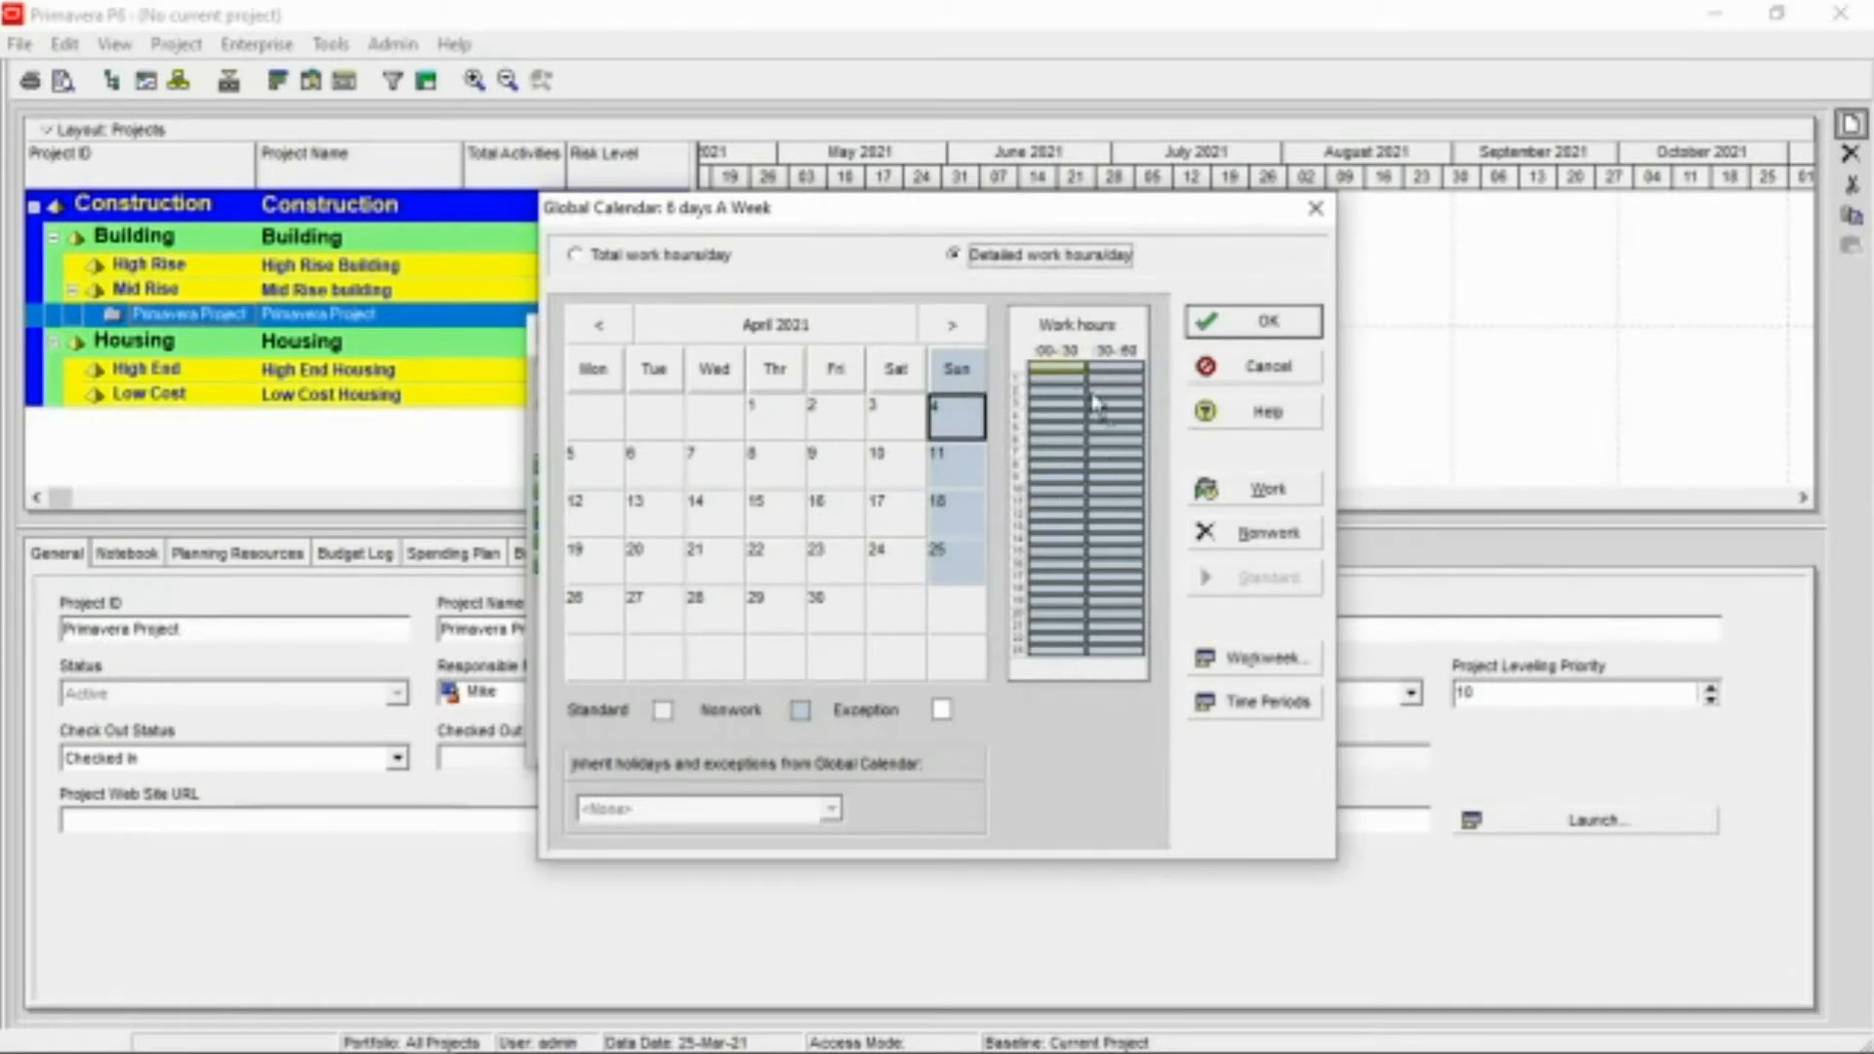
left_click(1262, 659)
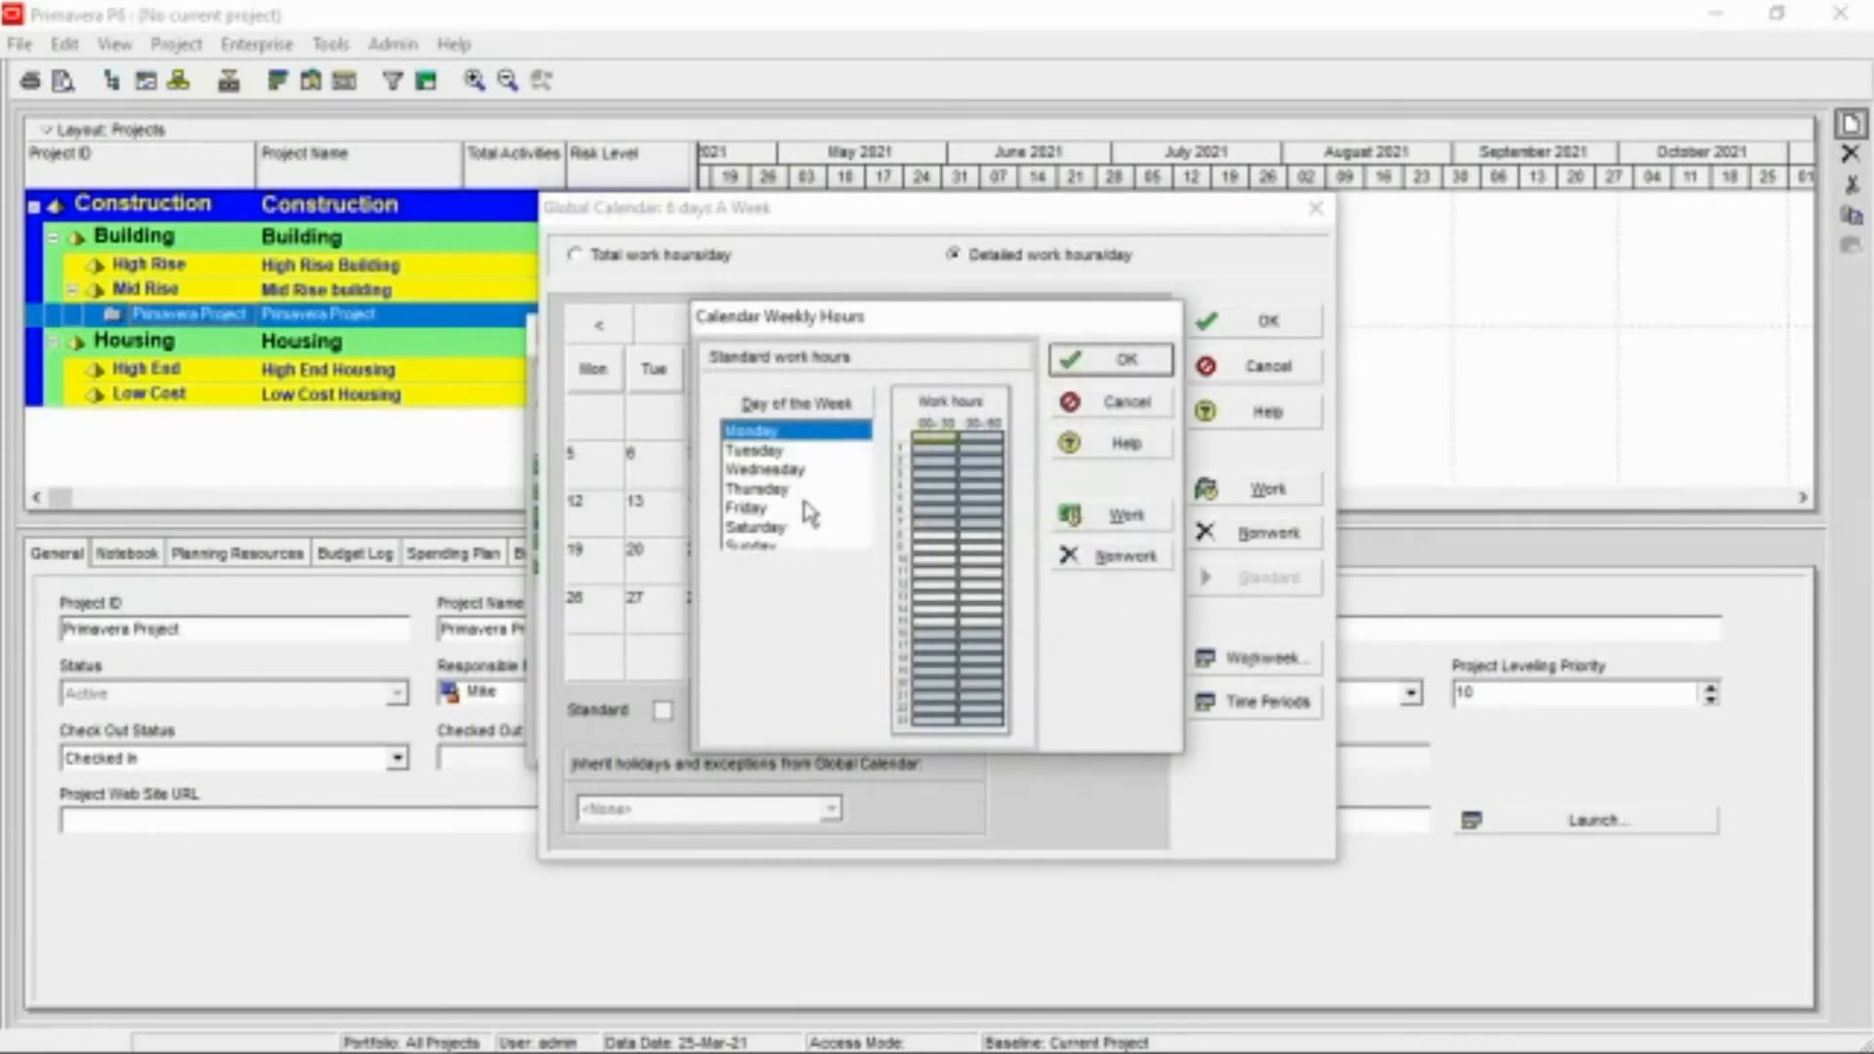
left_click(784, 509, "shift")
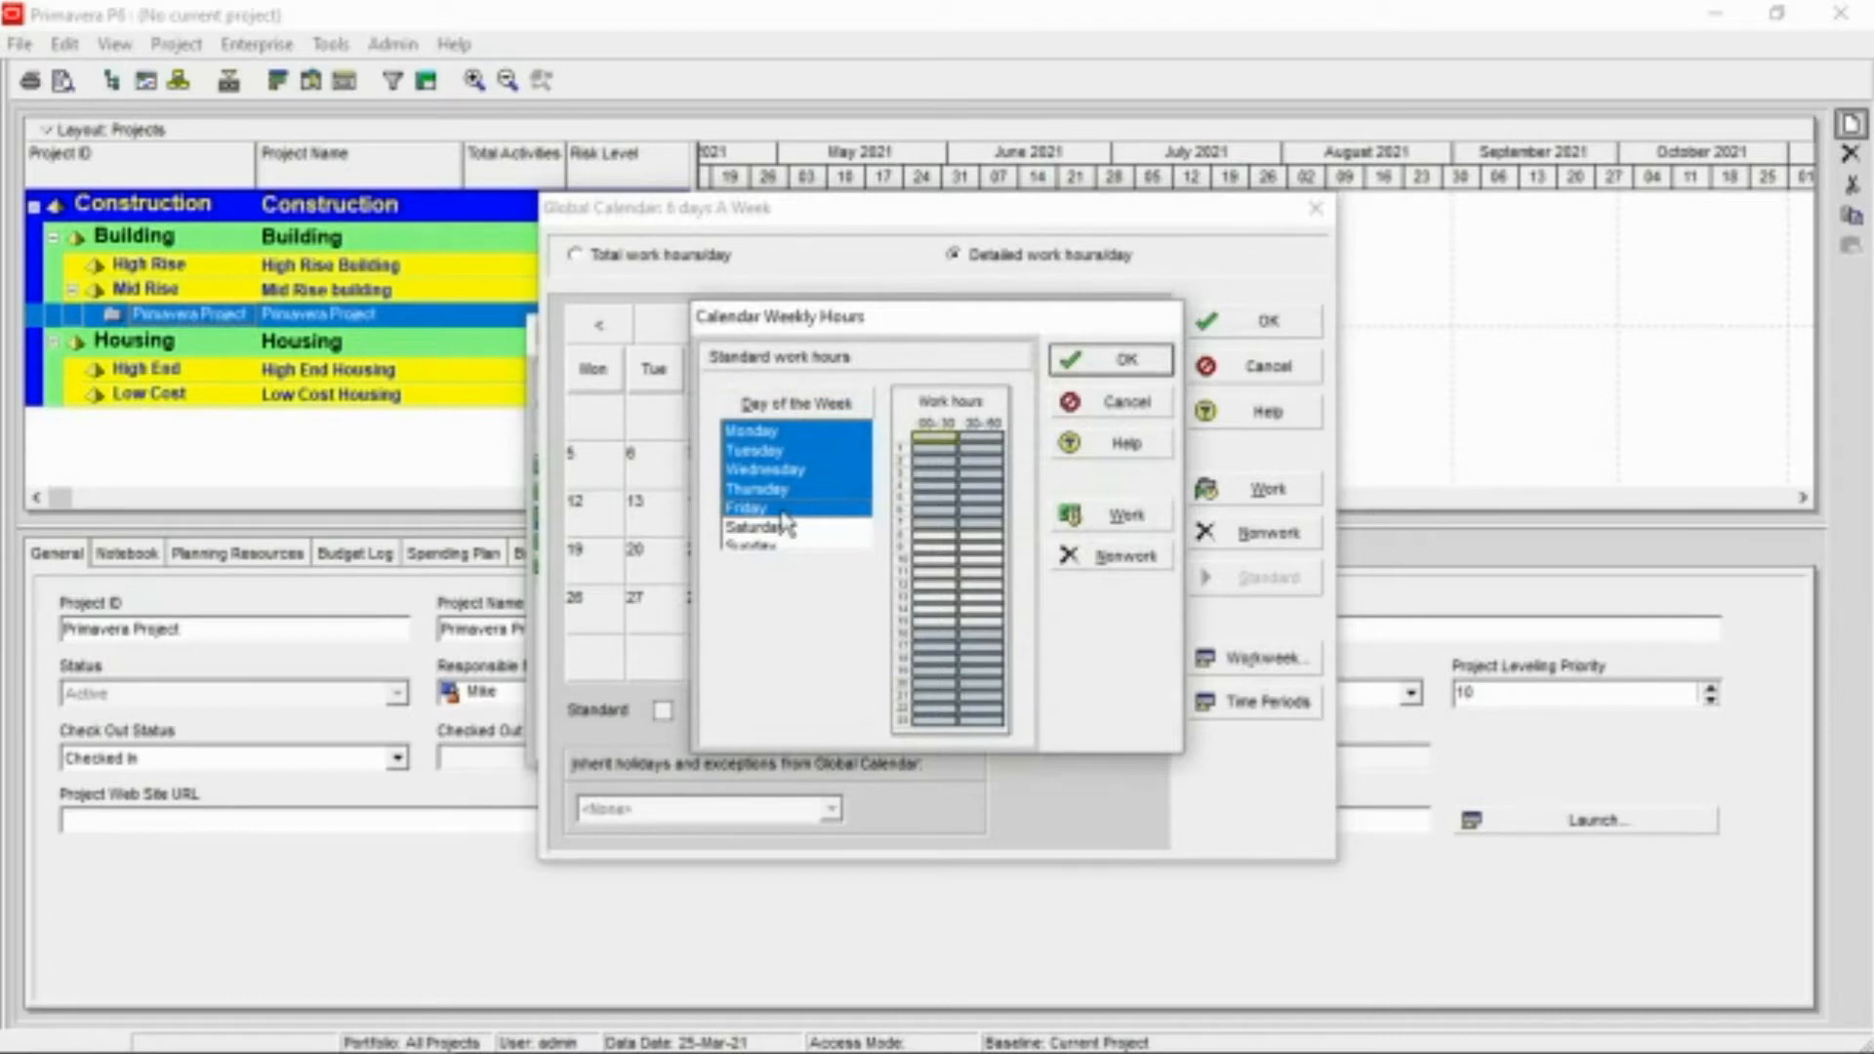
left_click(935, 586)
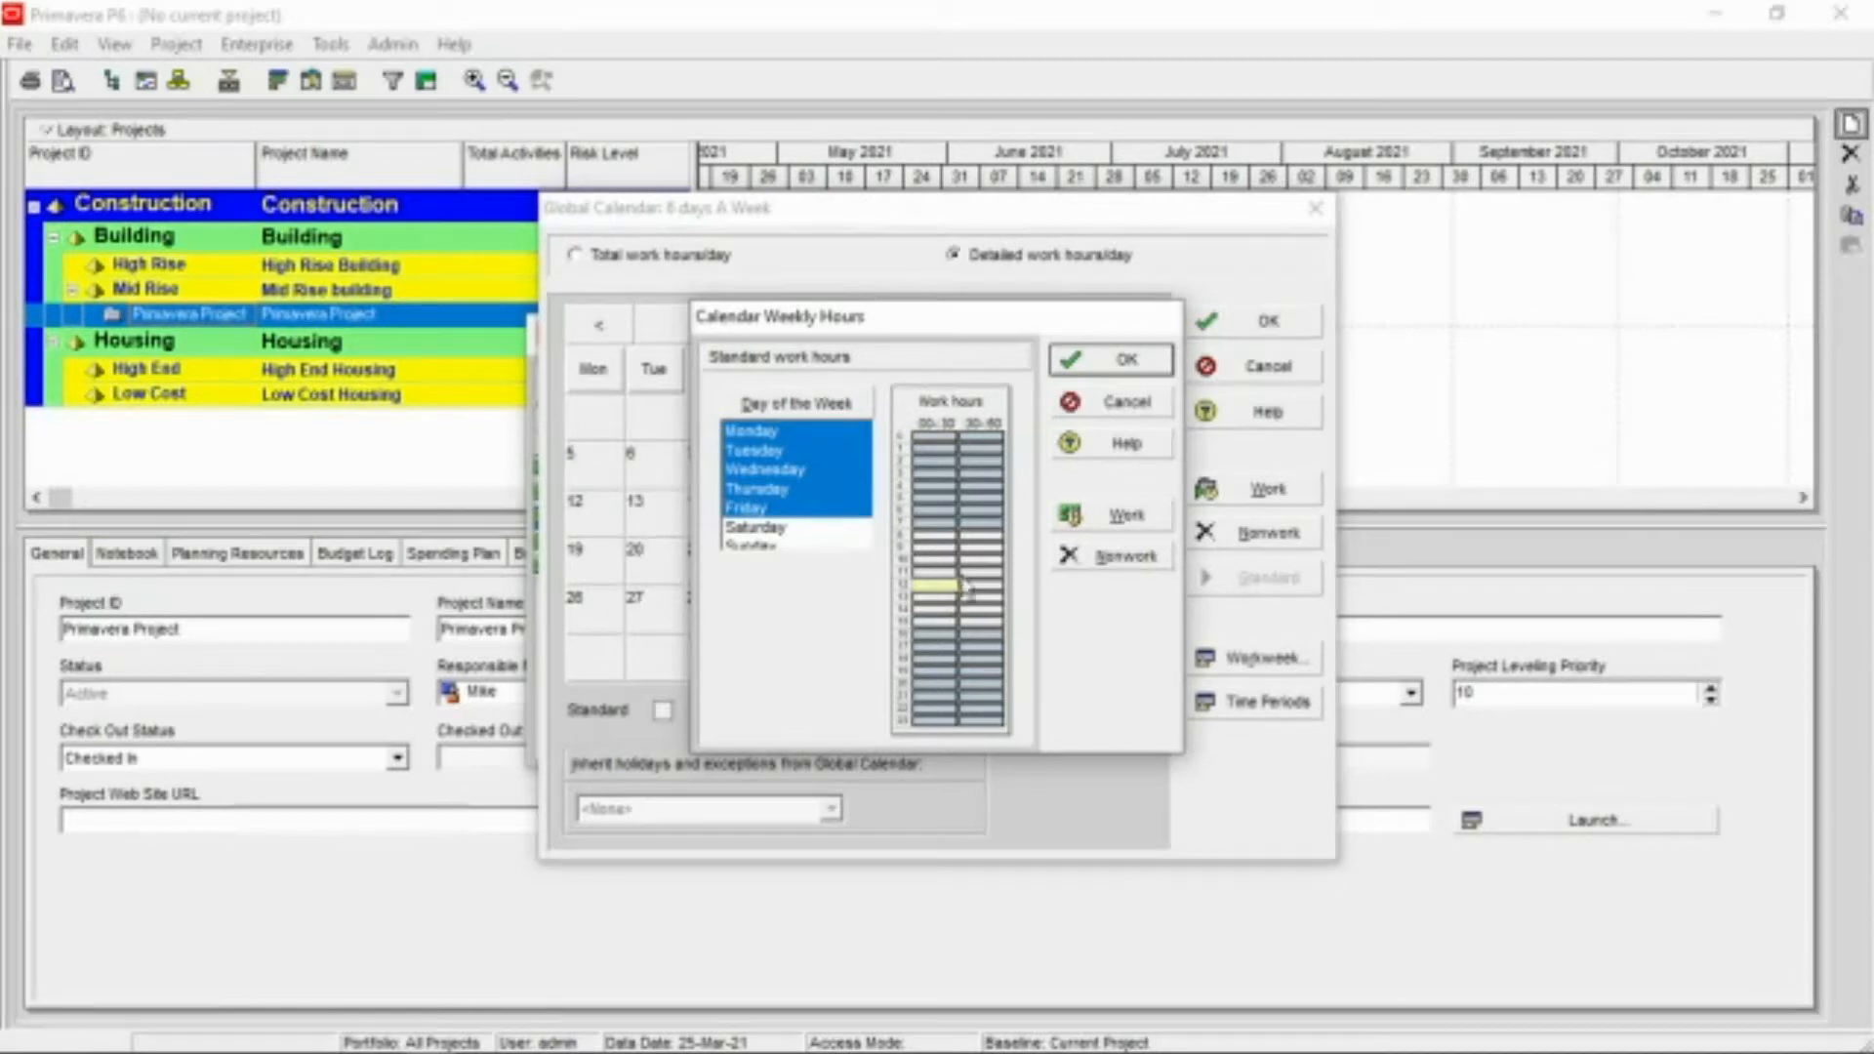
left_click(1113, 563)
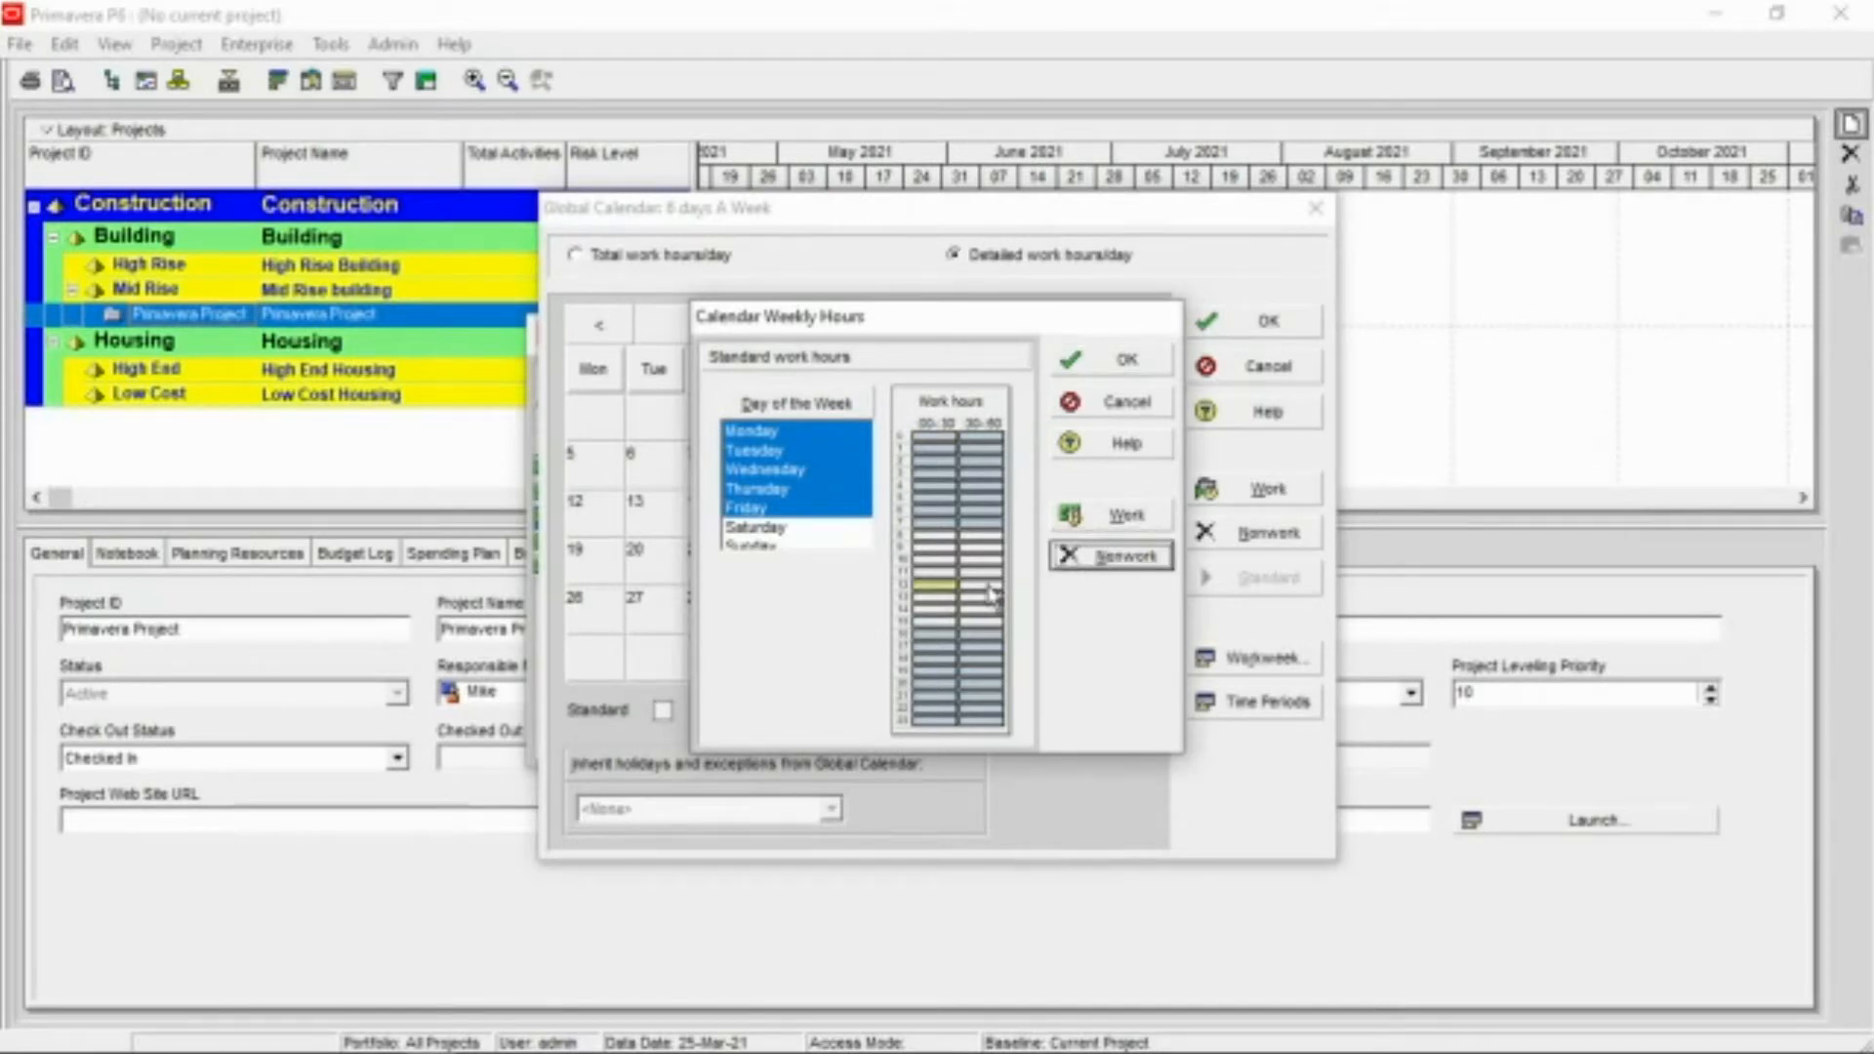
left_click(991, 587)
left_click(1110, 557)
Mark 16:00 to 17:00 as work time for Monday through Friday
left_click(935, 642)
left_click(1123, 514)
left_click(992, 639)
left_click(1123, 514)
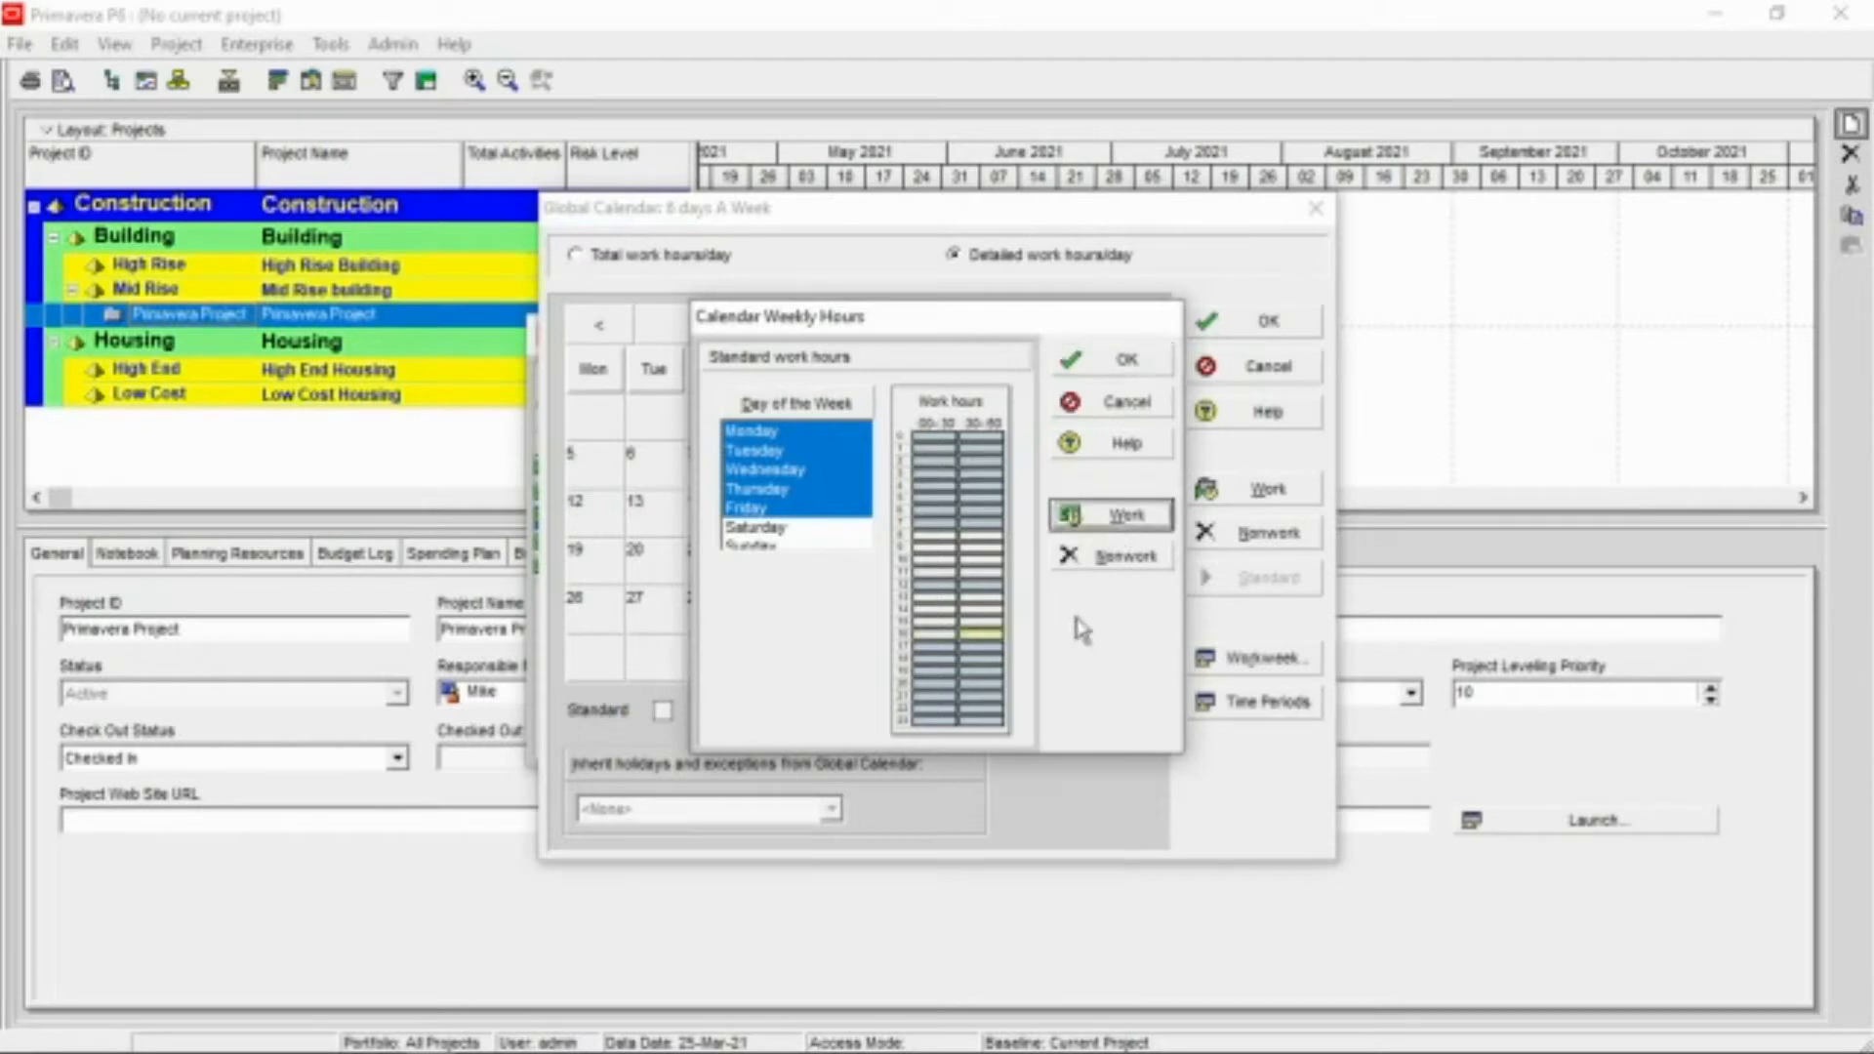
Mark 15:00 to 16:00 on Saturday as nonwork, then save the calendar and close the calendar list
left_click(803, 530)
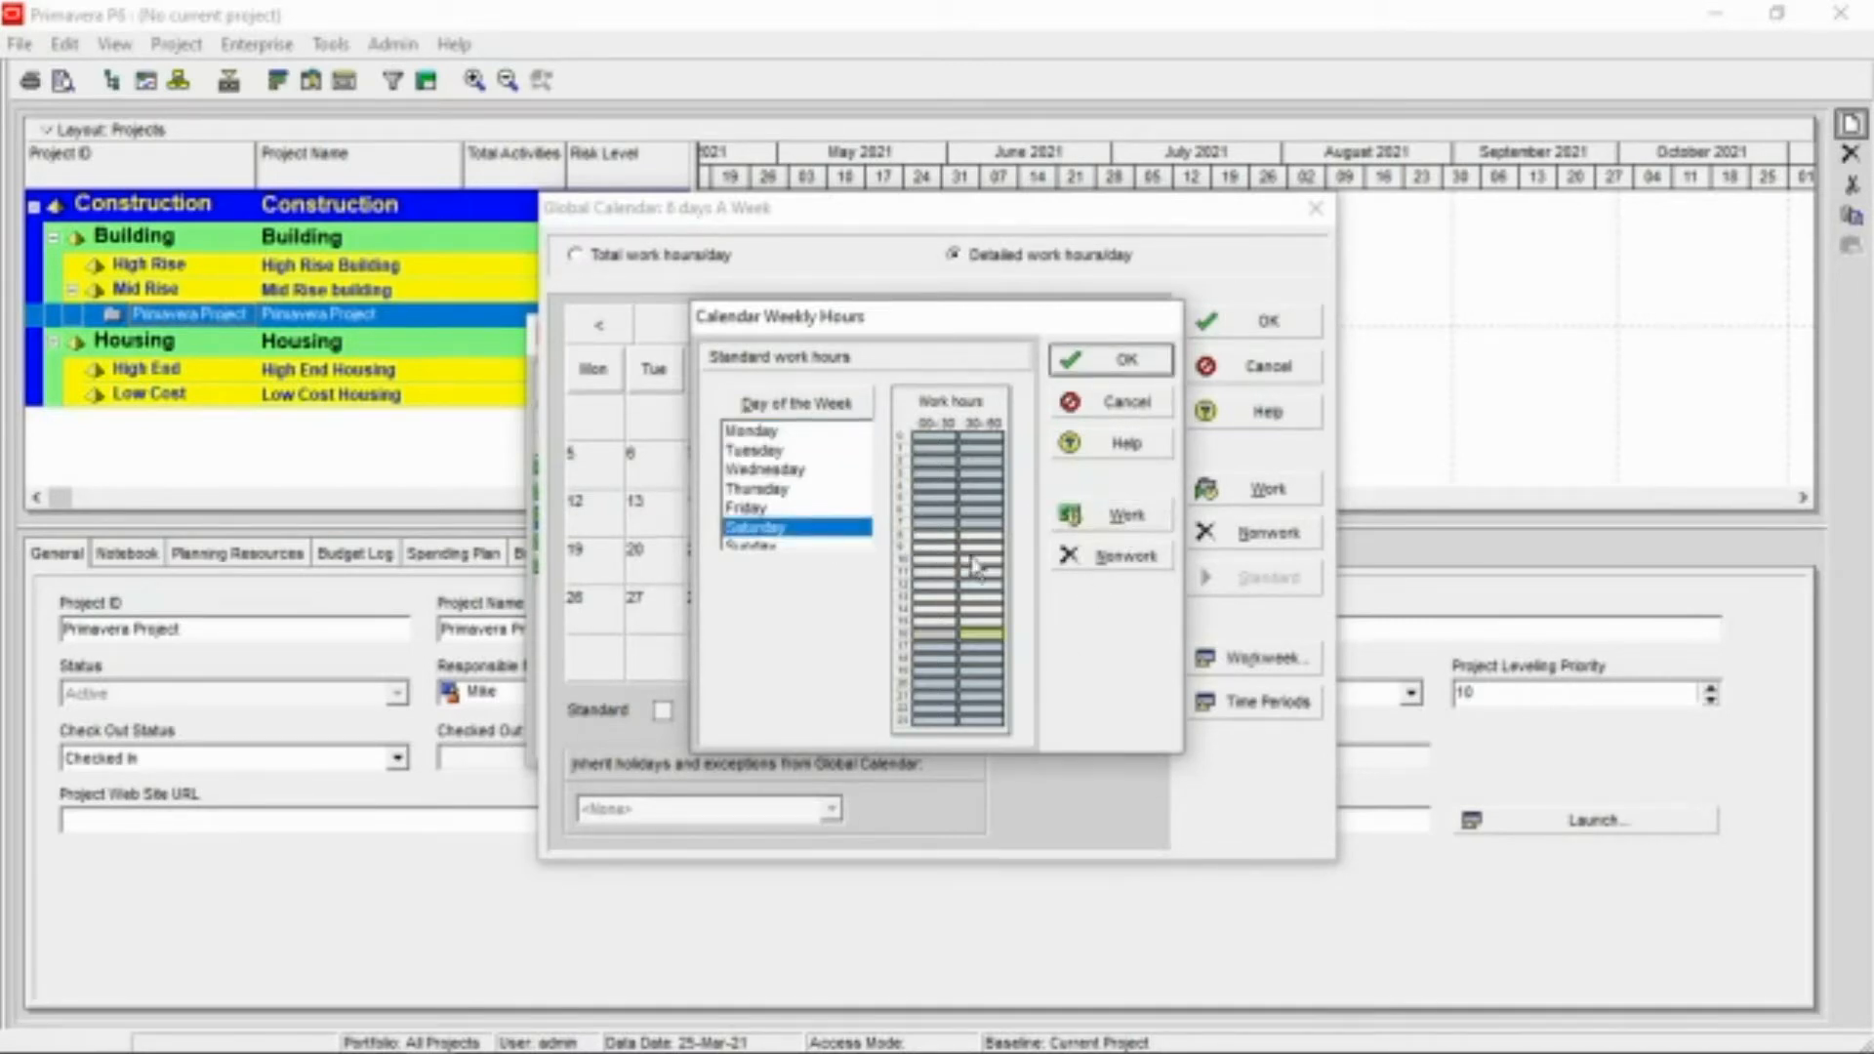
left_click(938, 622)
left_click(1127, 566)
left_click(1078, 566)
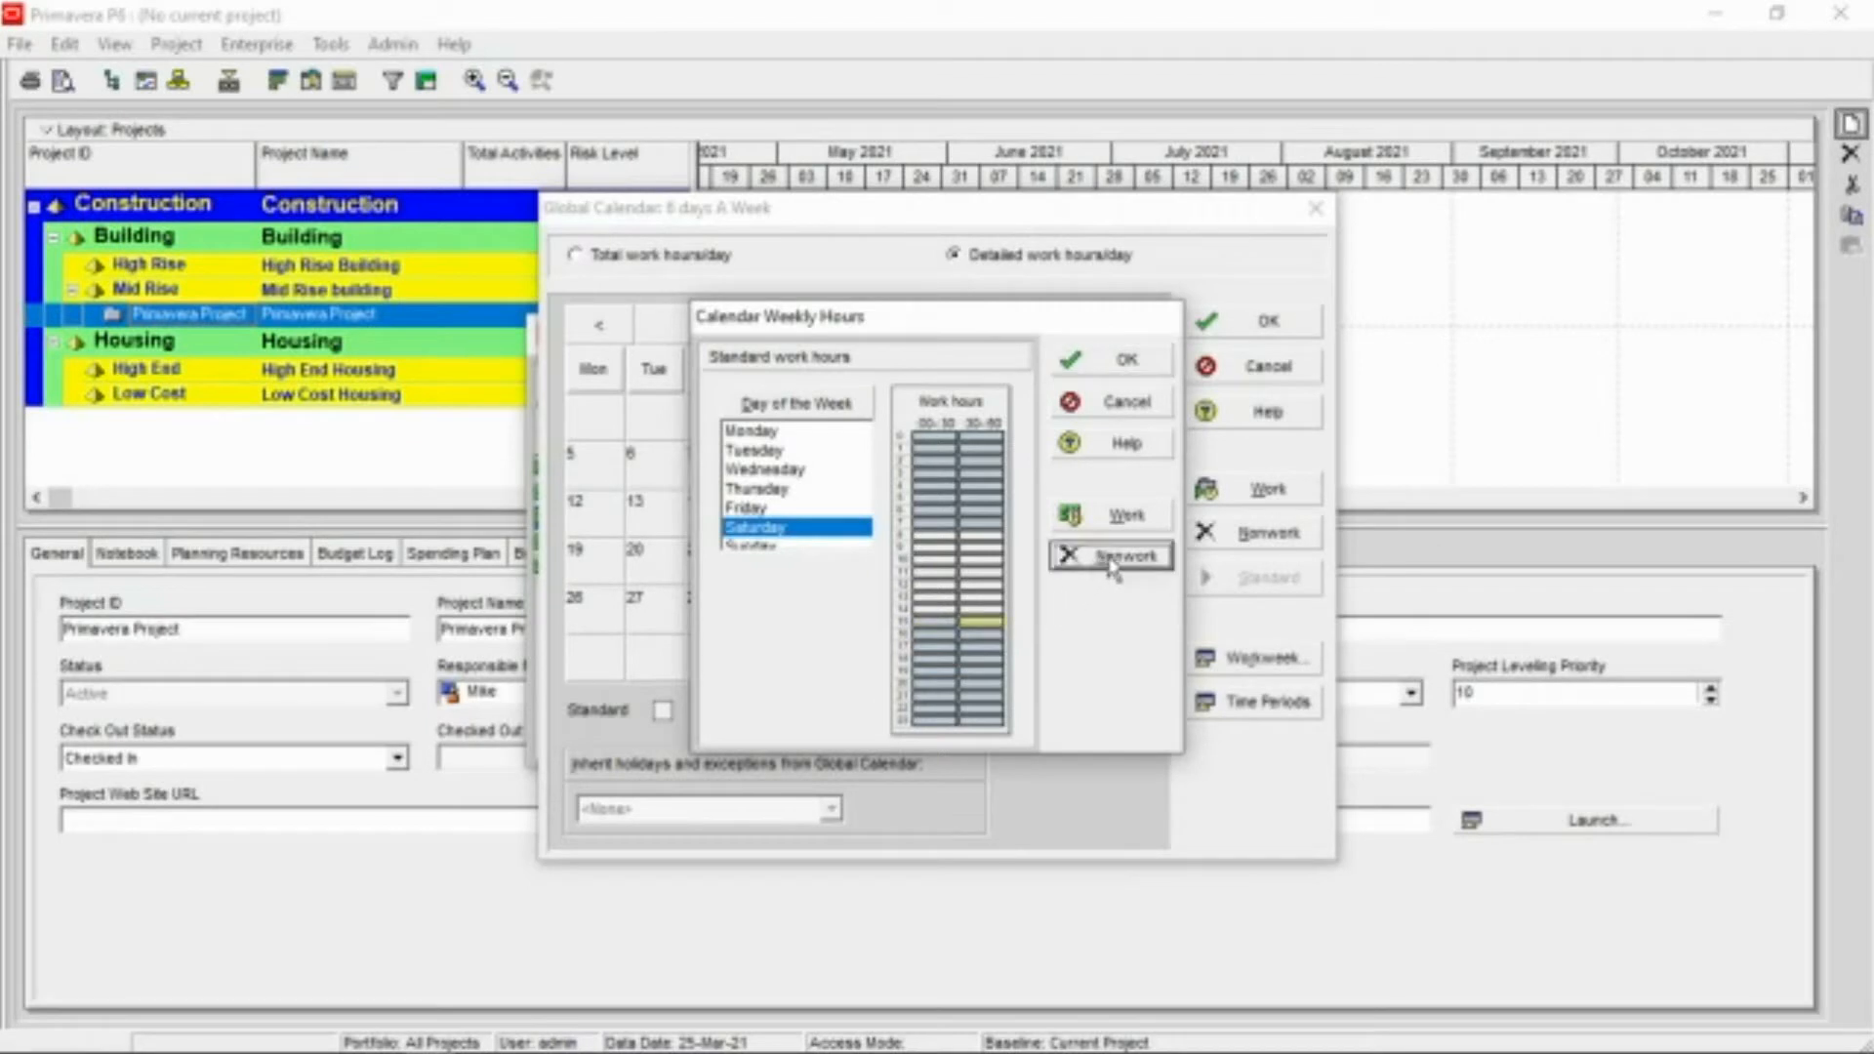
left_click(1128, 362)
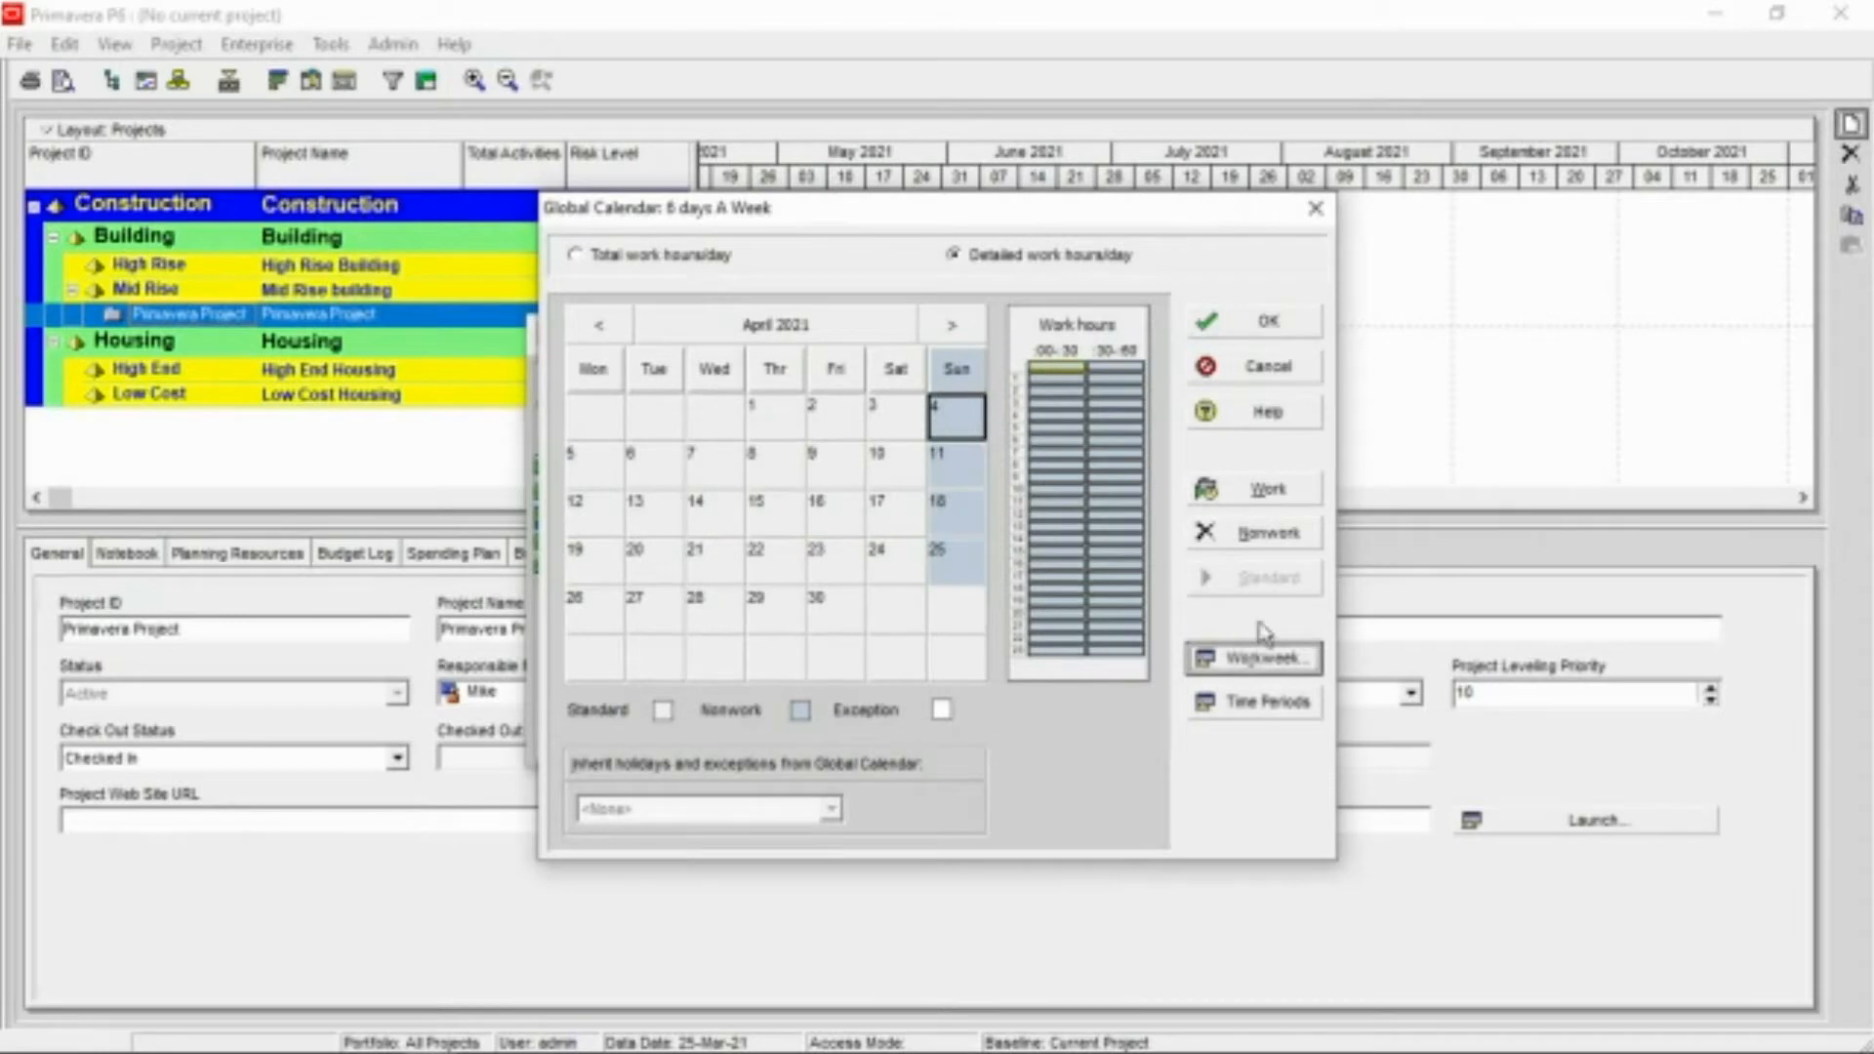
left_click(1259, 324)
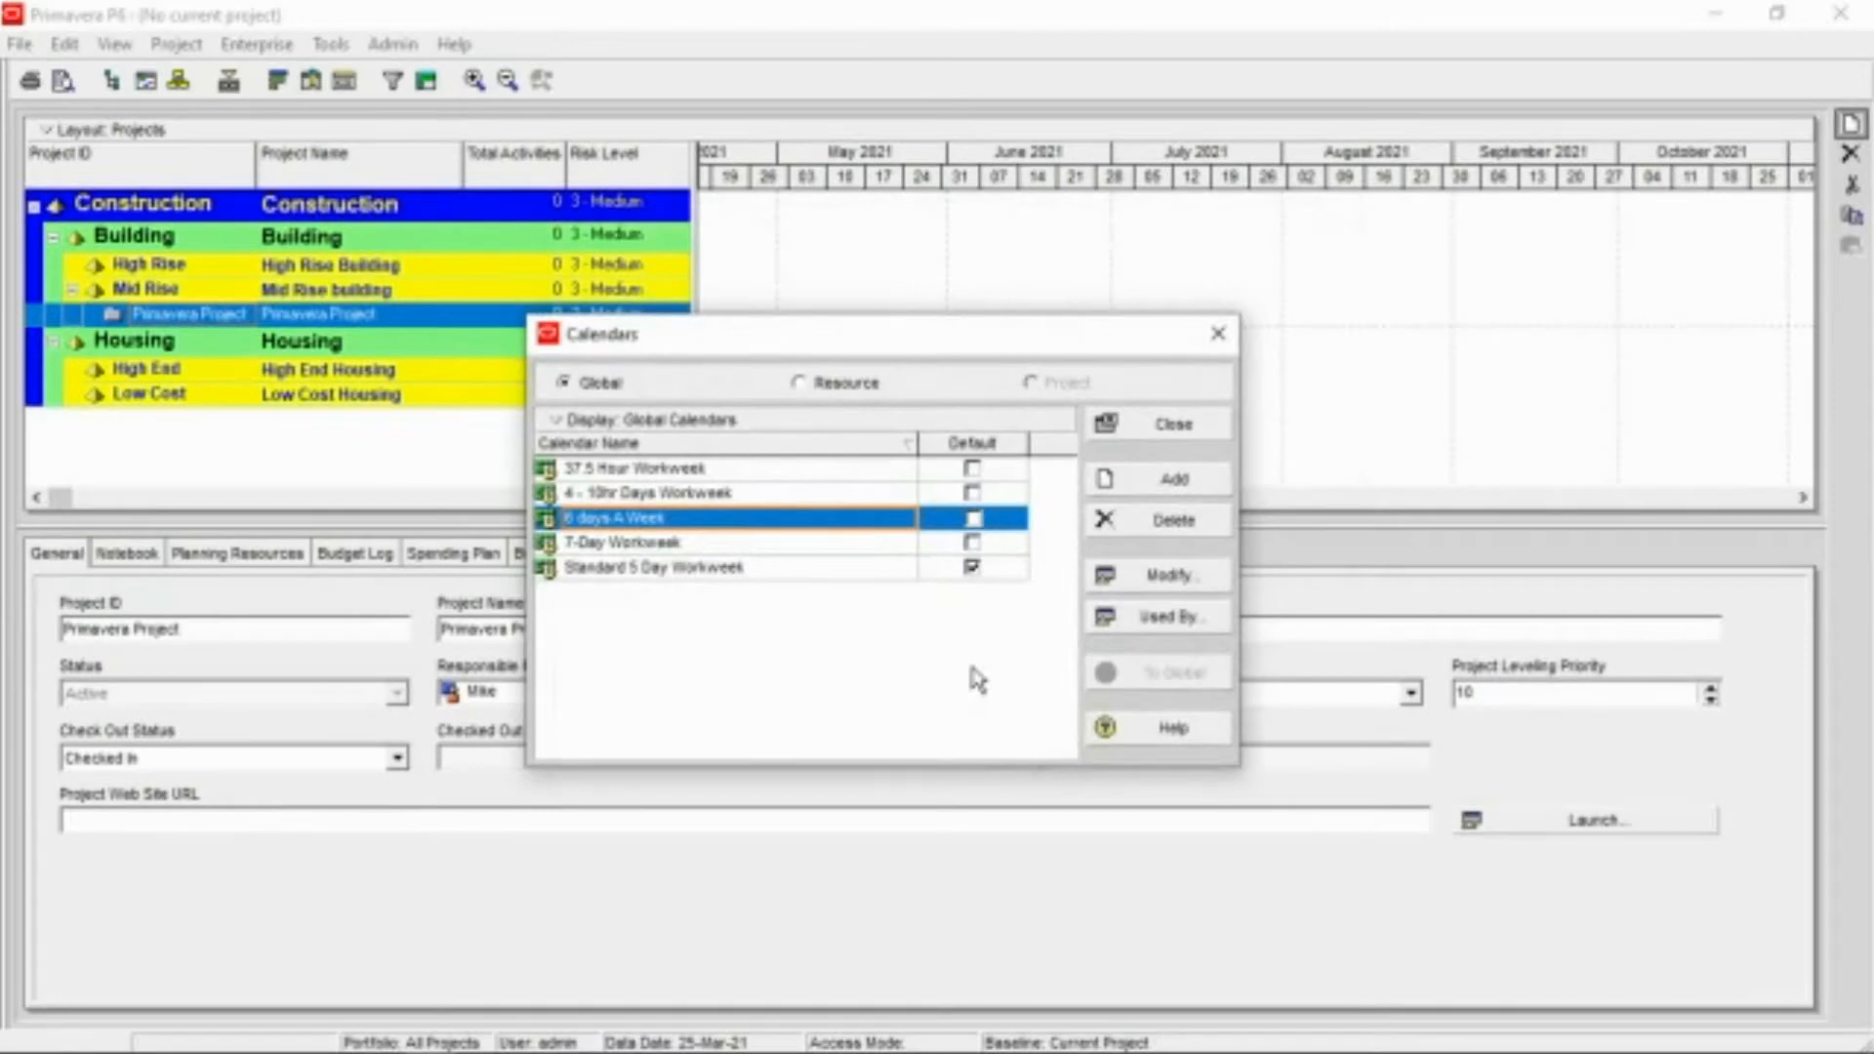
left_click(1174, 433)
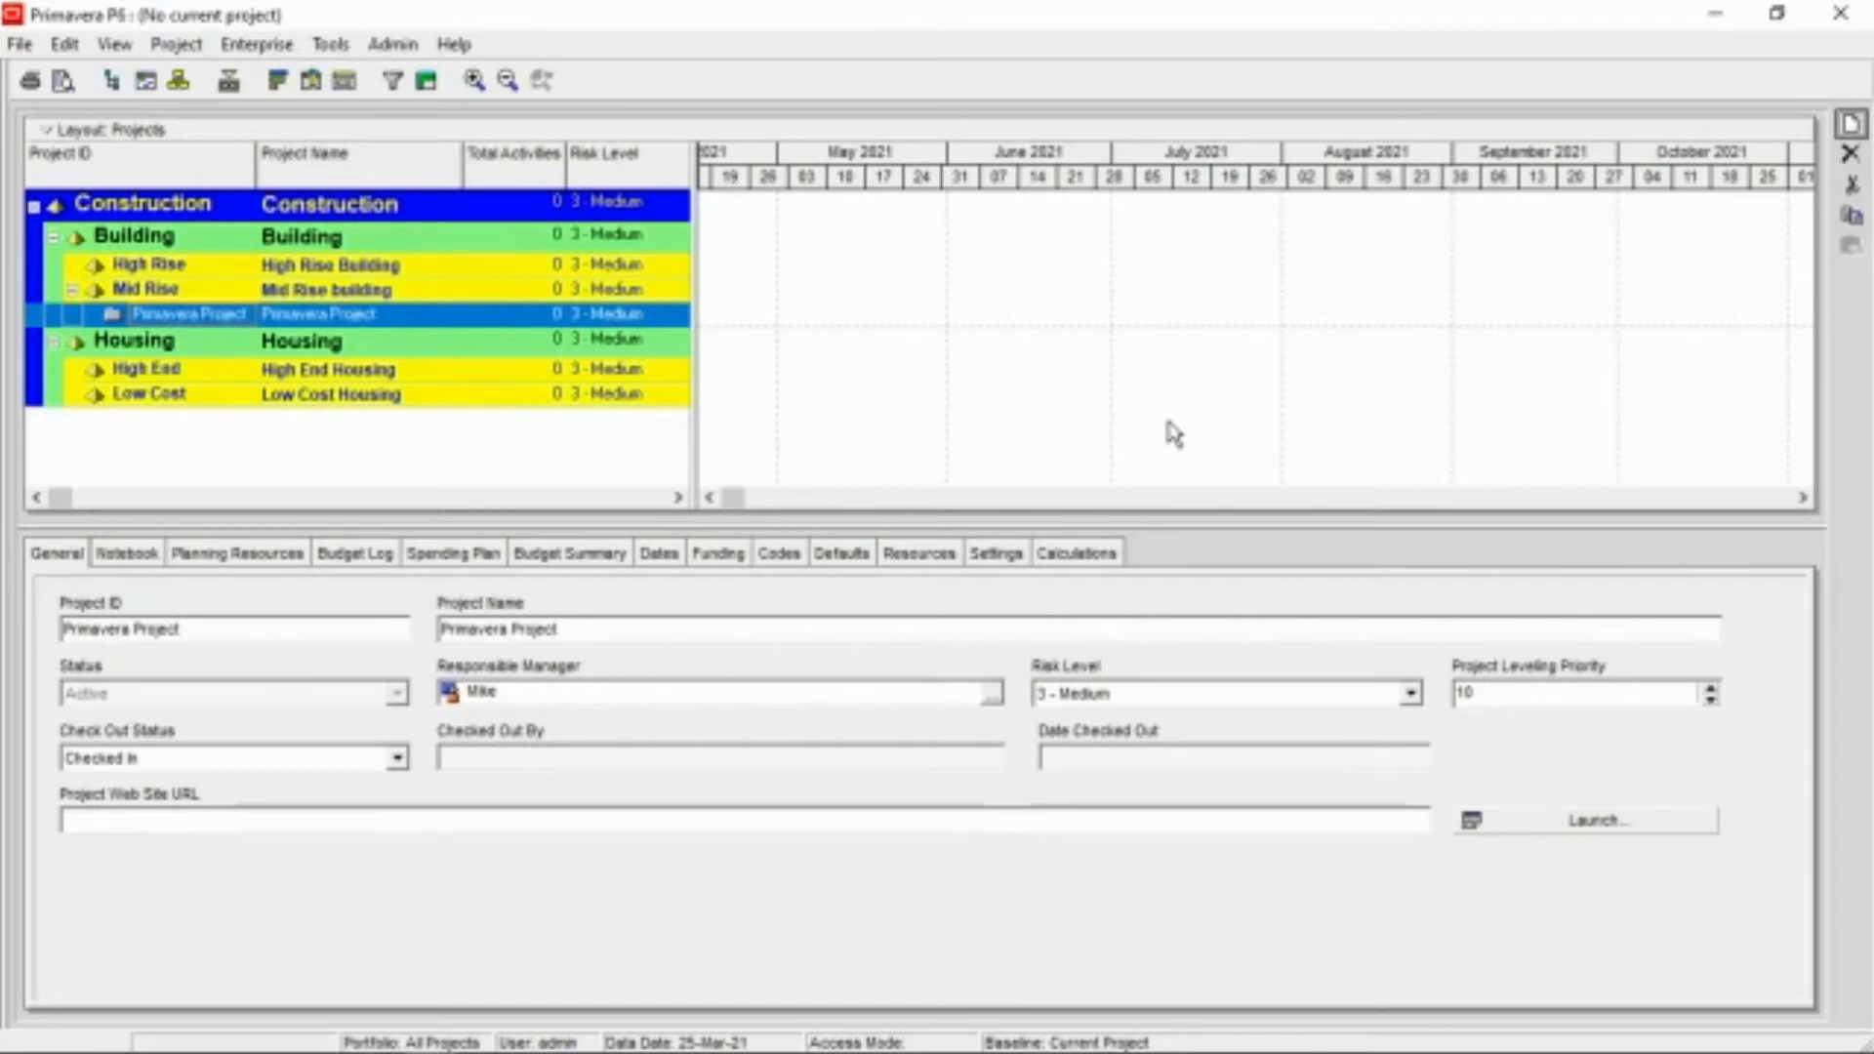
Add a new currency to the currency list and name it "Phil Peso"
left_click(384, 49)
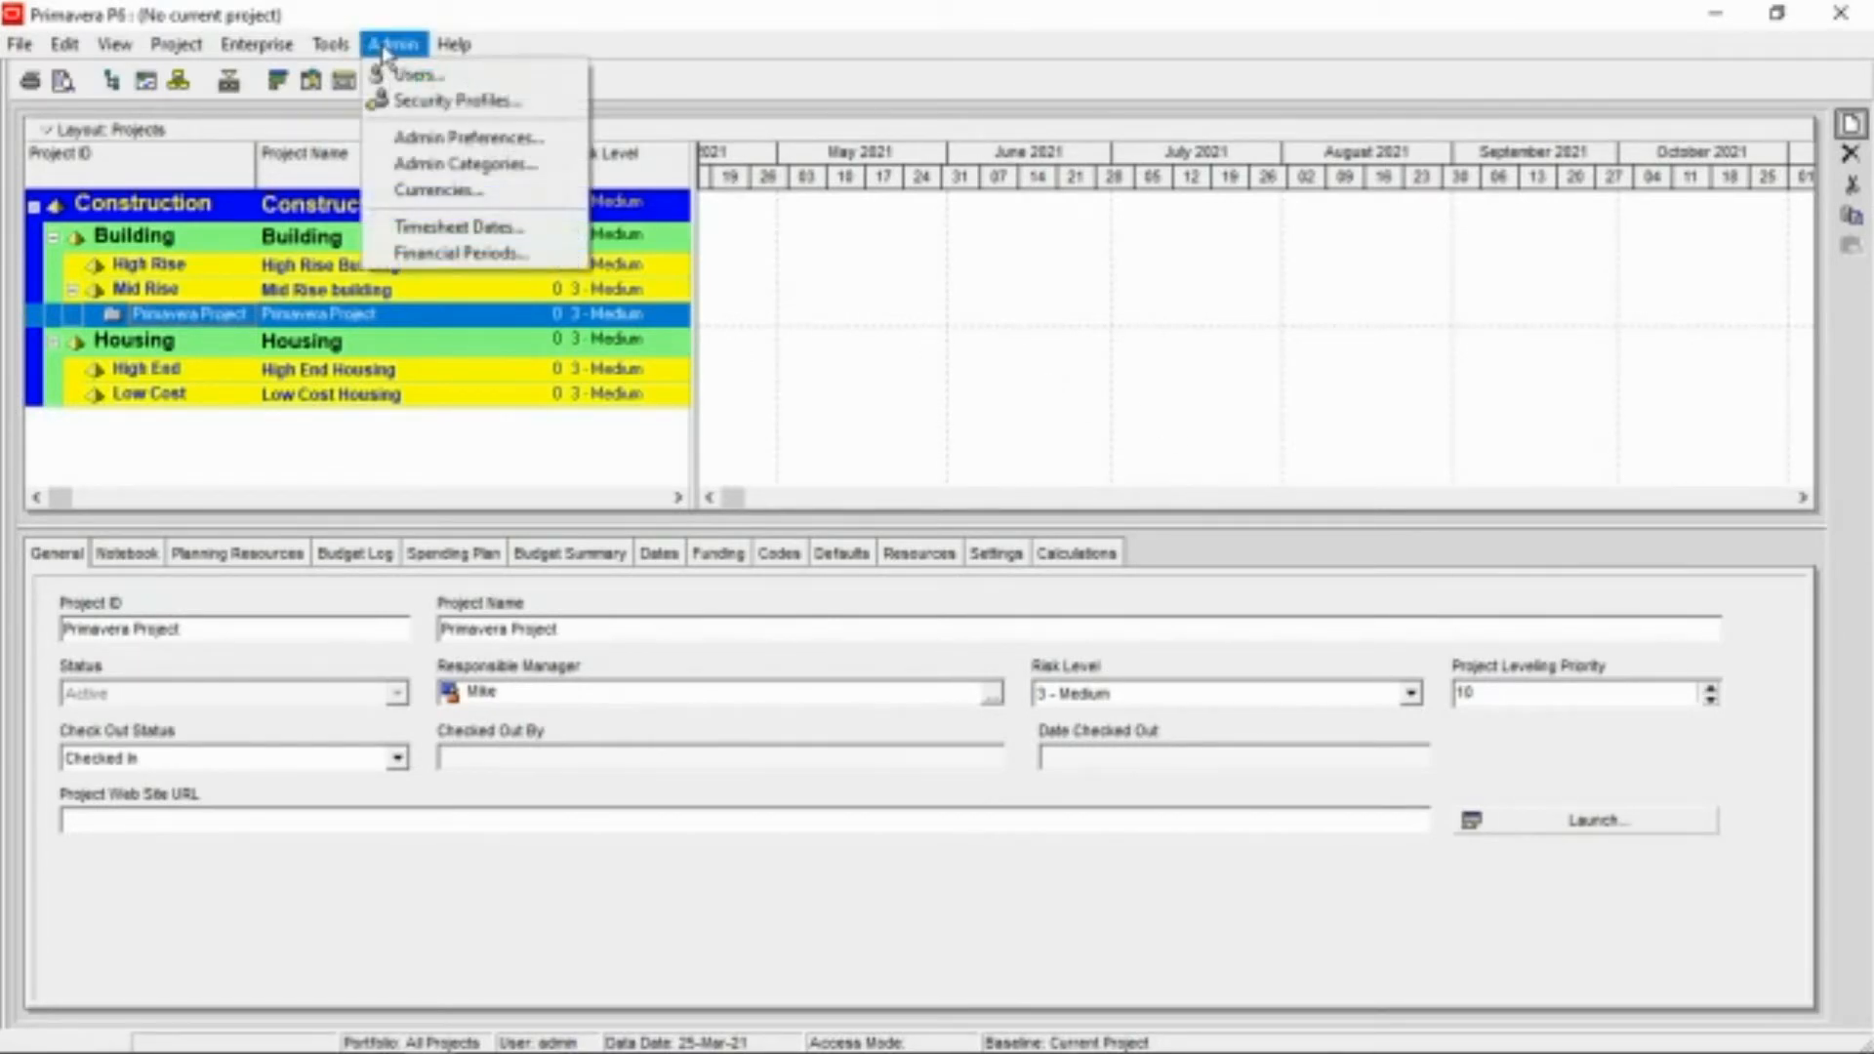
left_click(436, 196)
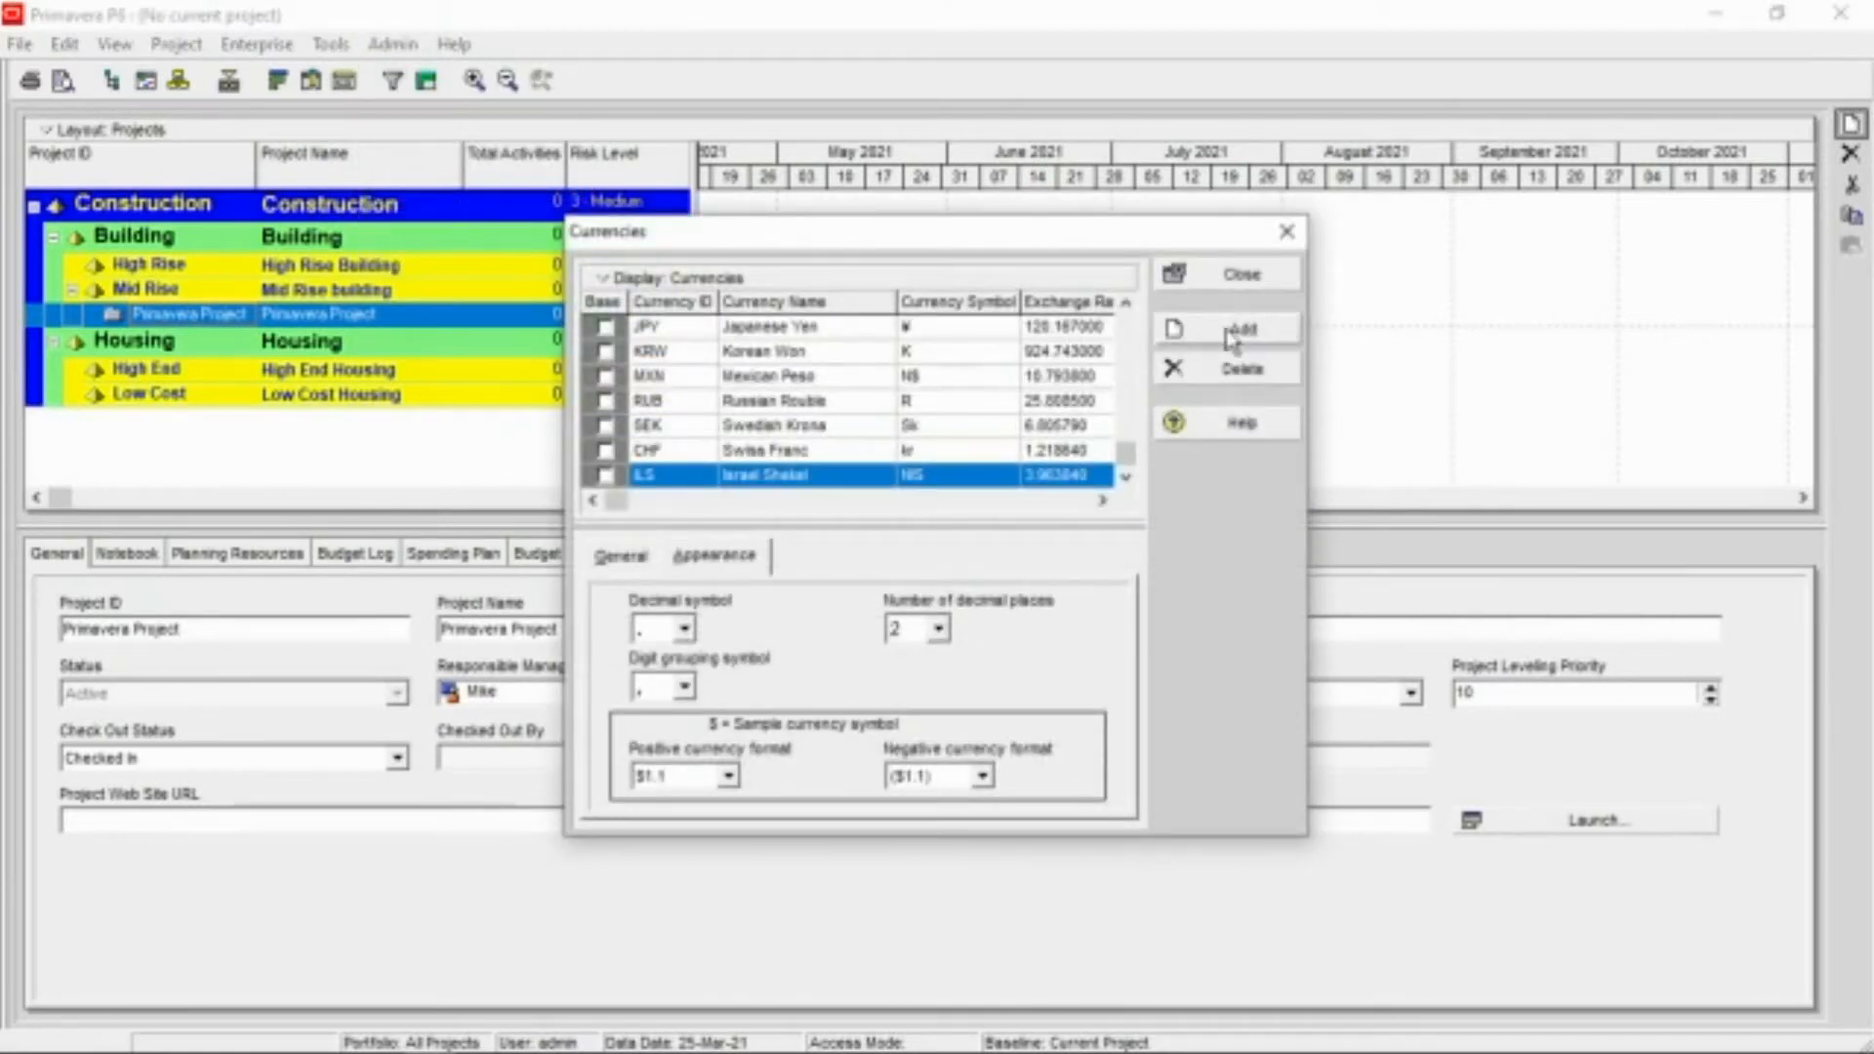
left_click(1240, 332)
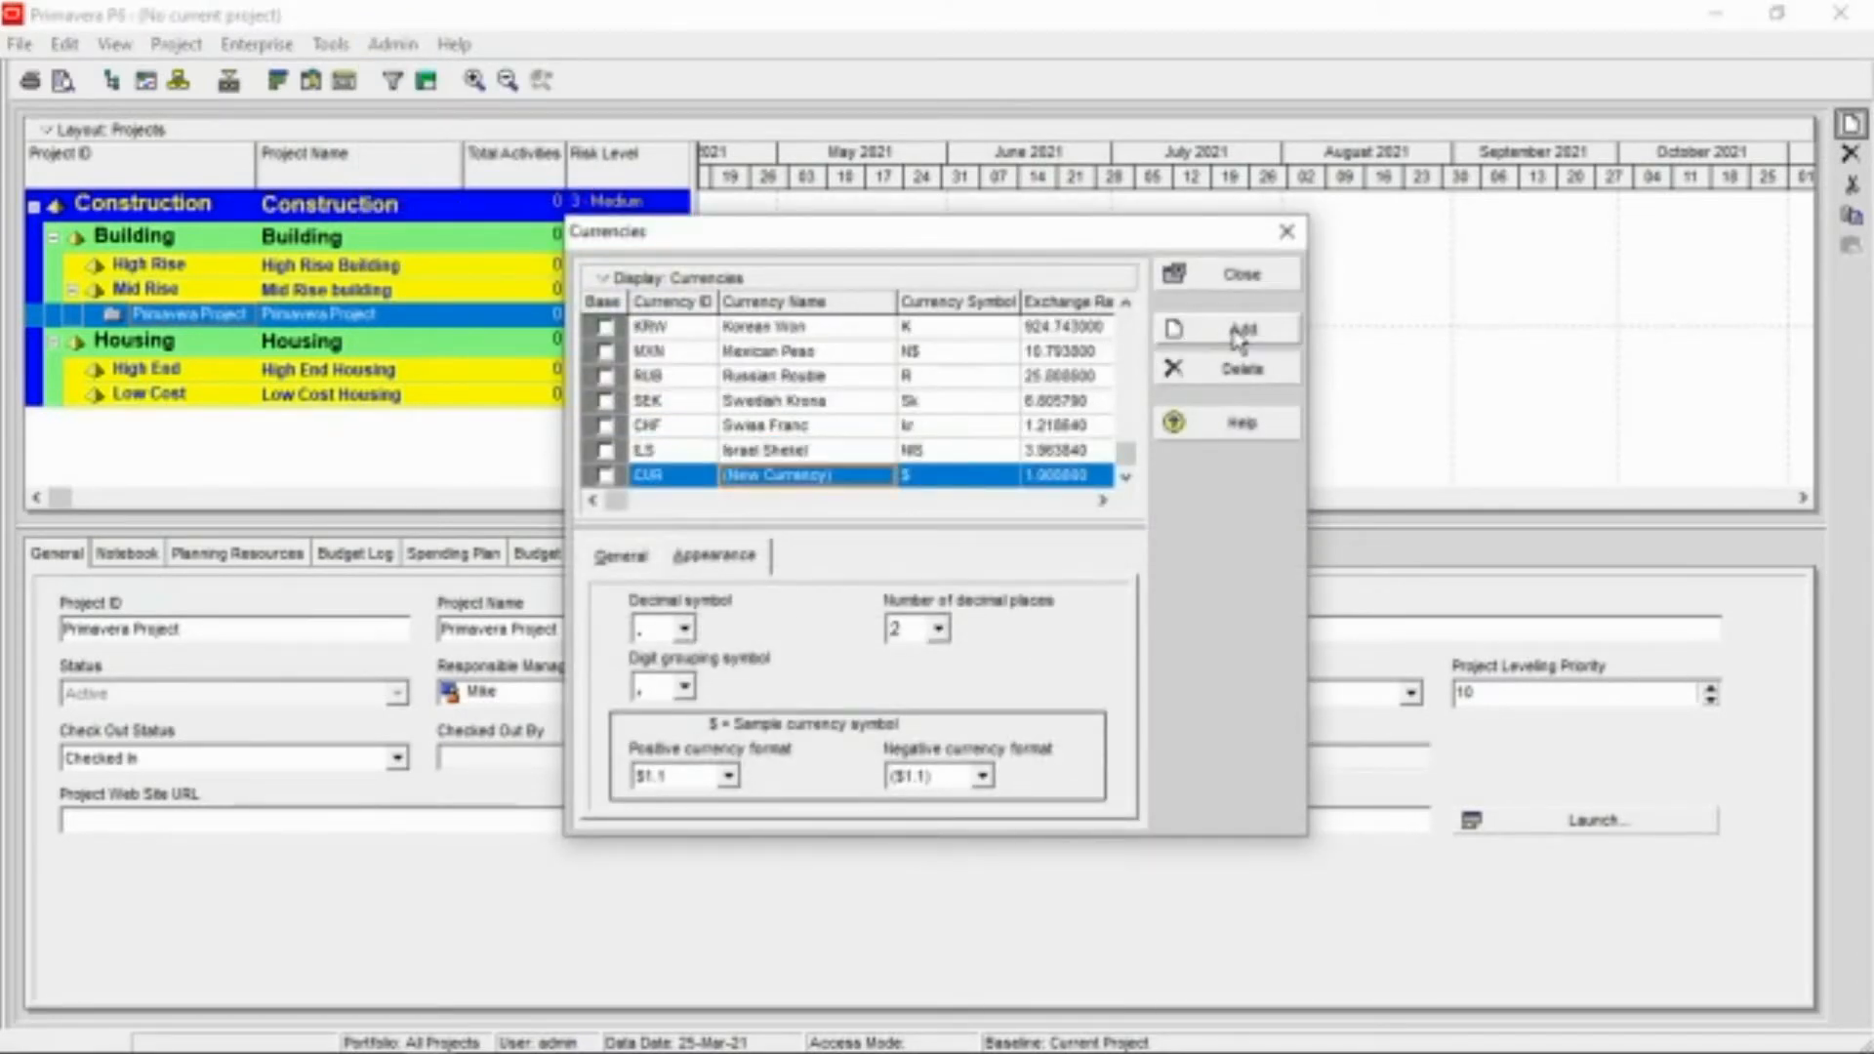
left_click(861, 475)
left_click_drag(862, 475, 695, 485)
type("P")
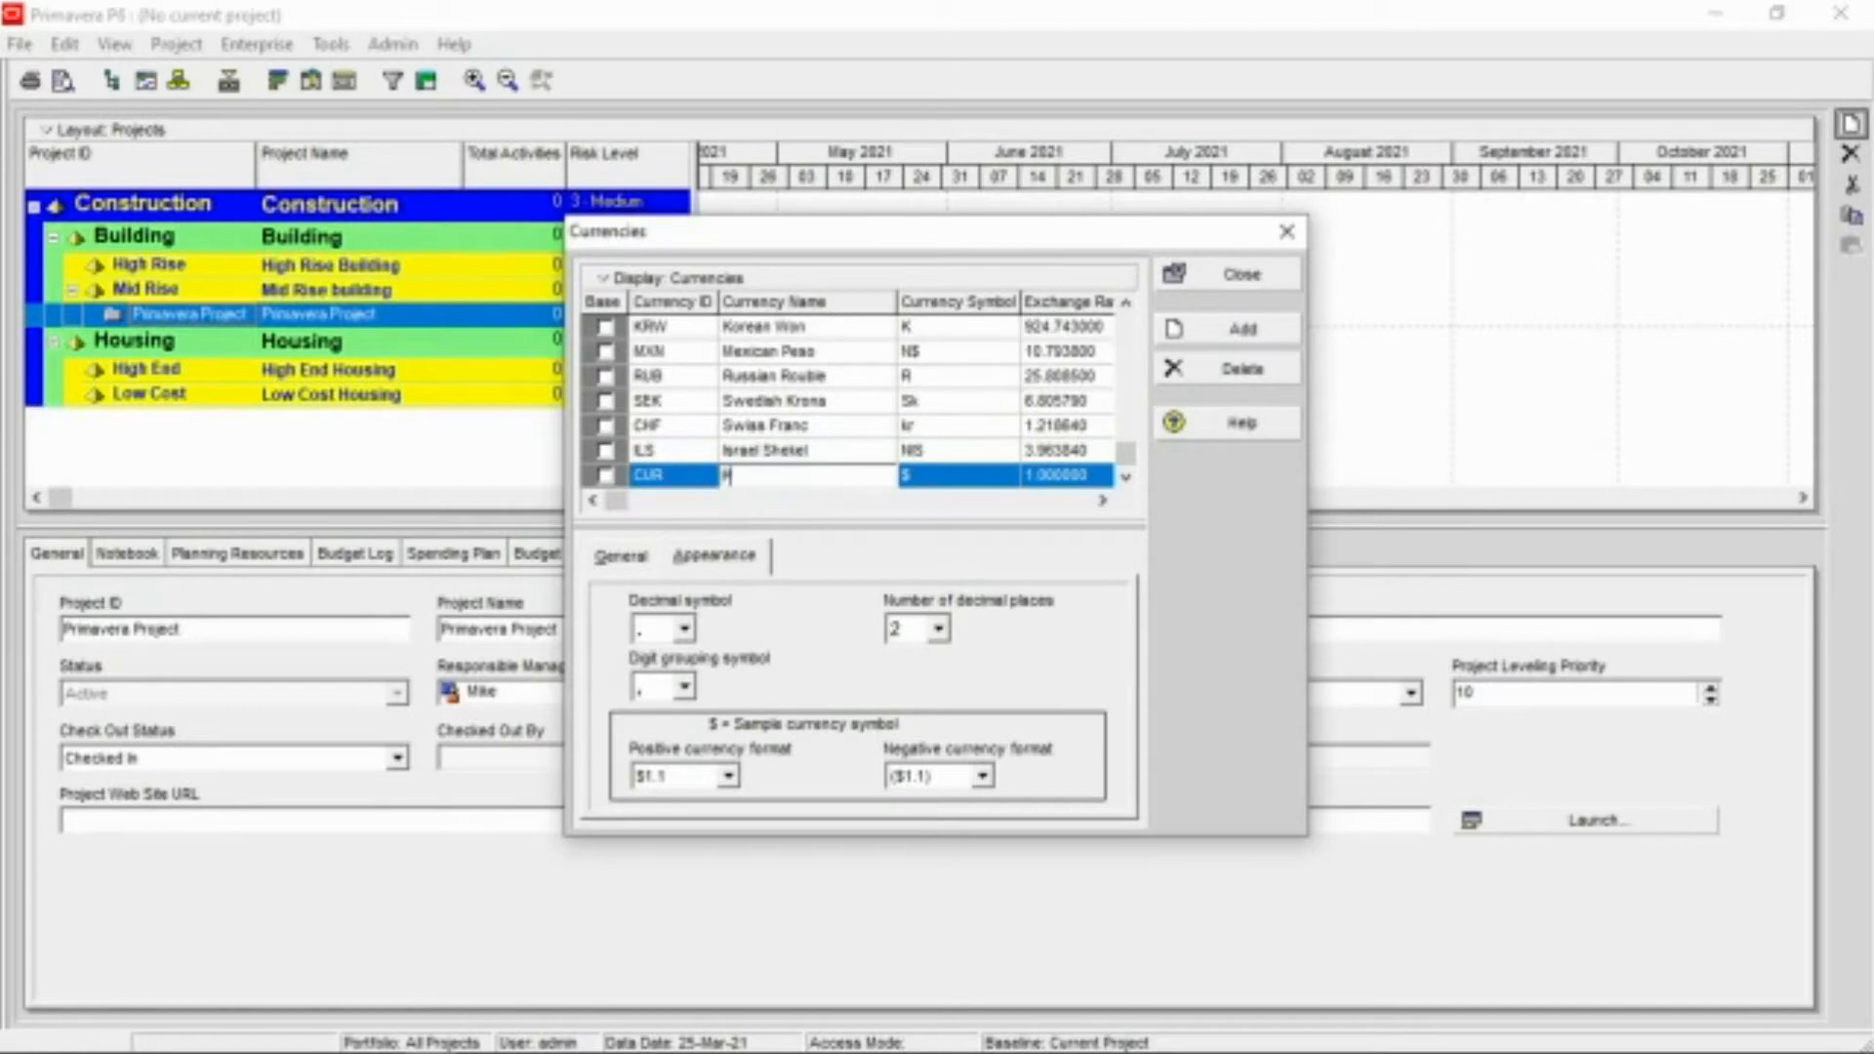
type("hil Peso")
key("Tab")
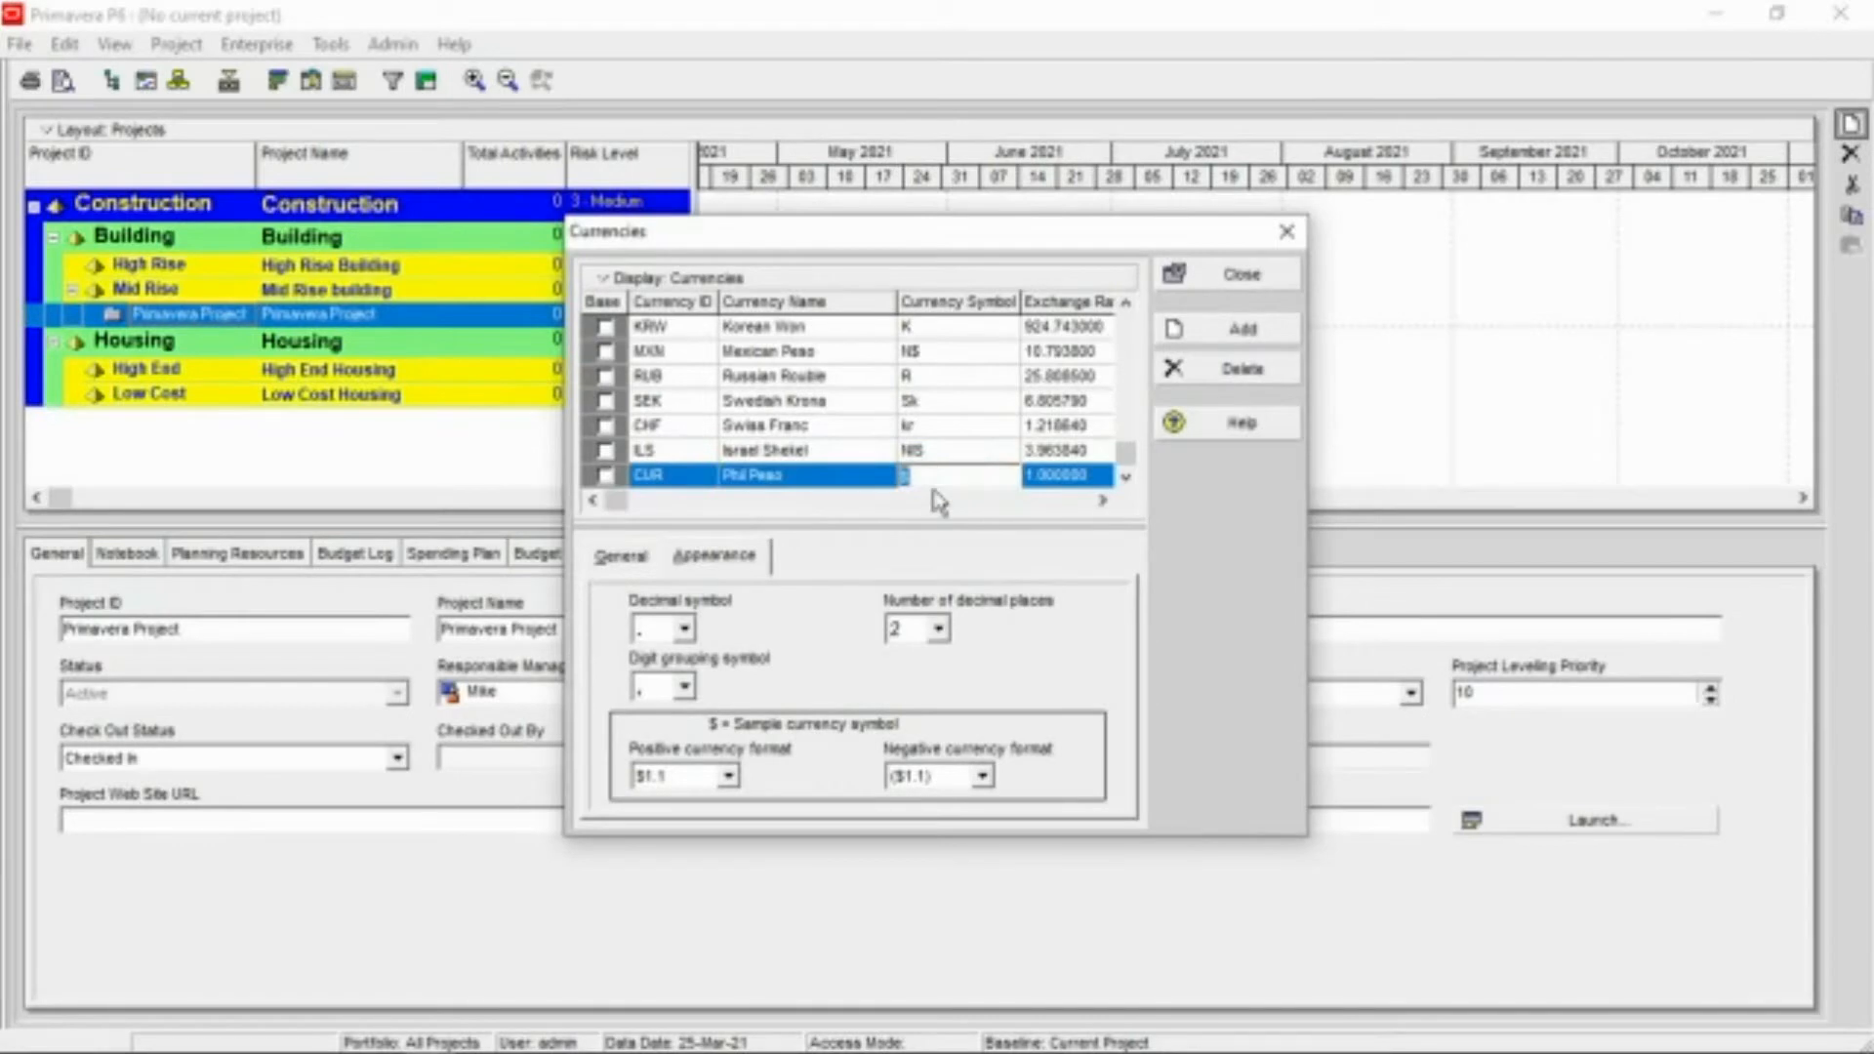
Give the Phil Peso currency the symbol Php and an exchange rate of 48.80, and close the currency list
type("Php")
left_click(1046, 480)
left_click_drag(1052, 479, 1091, 478)
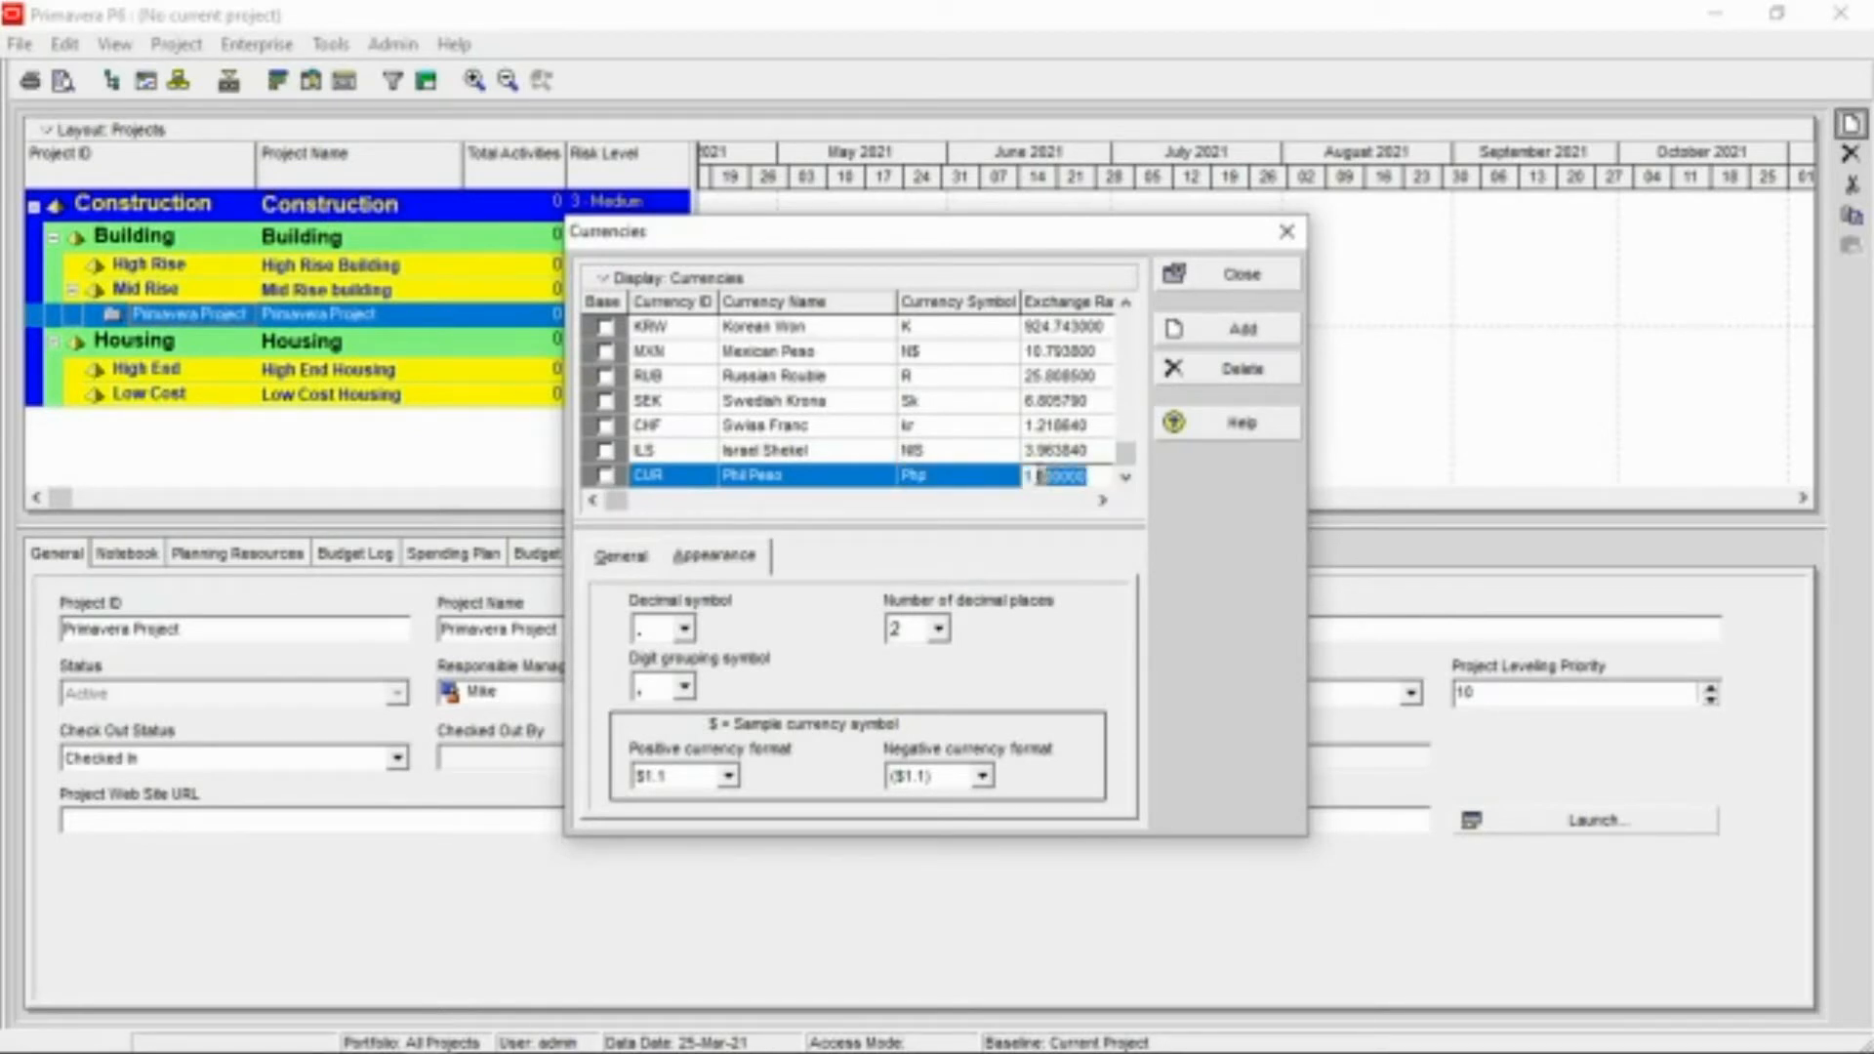
type("48.80")
left_click(849, 484)
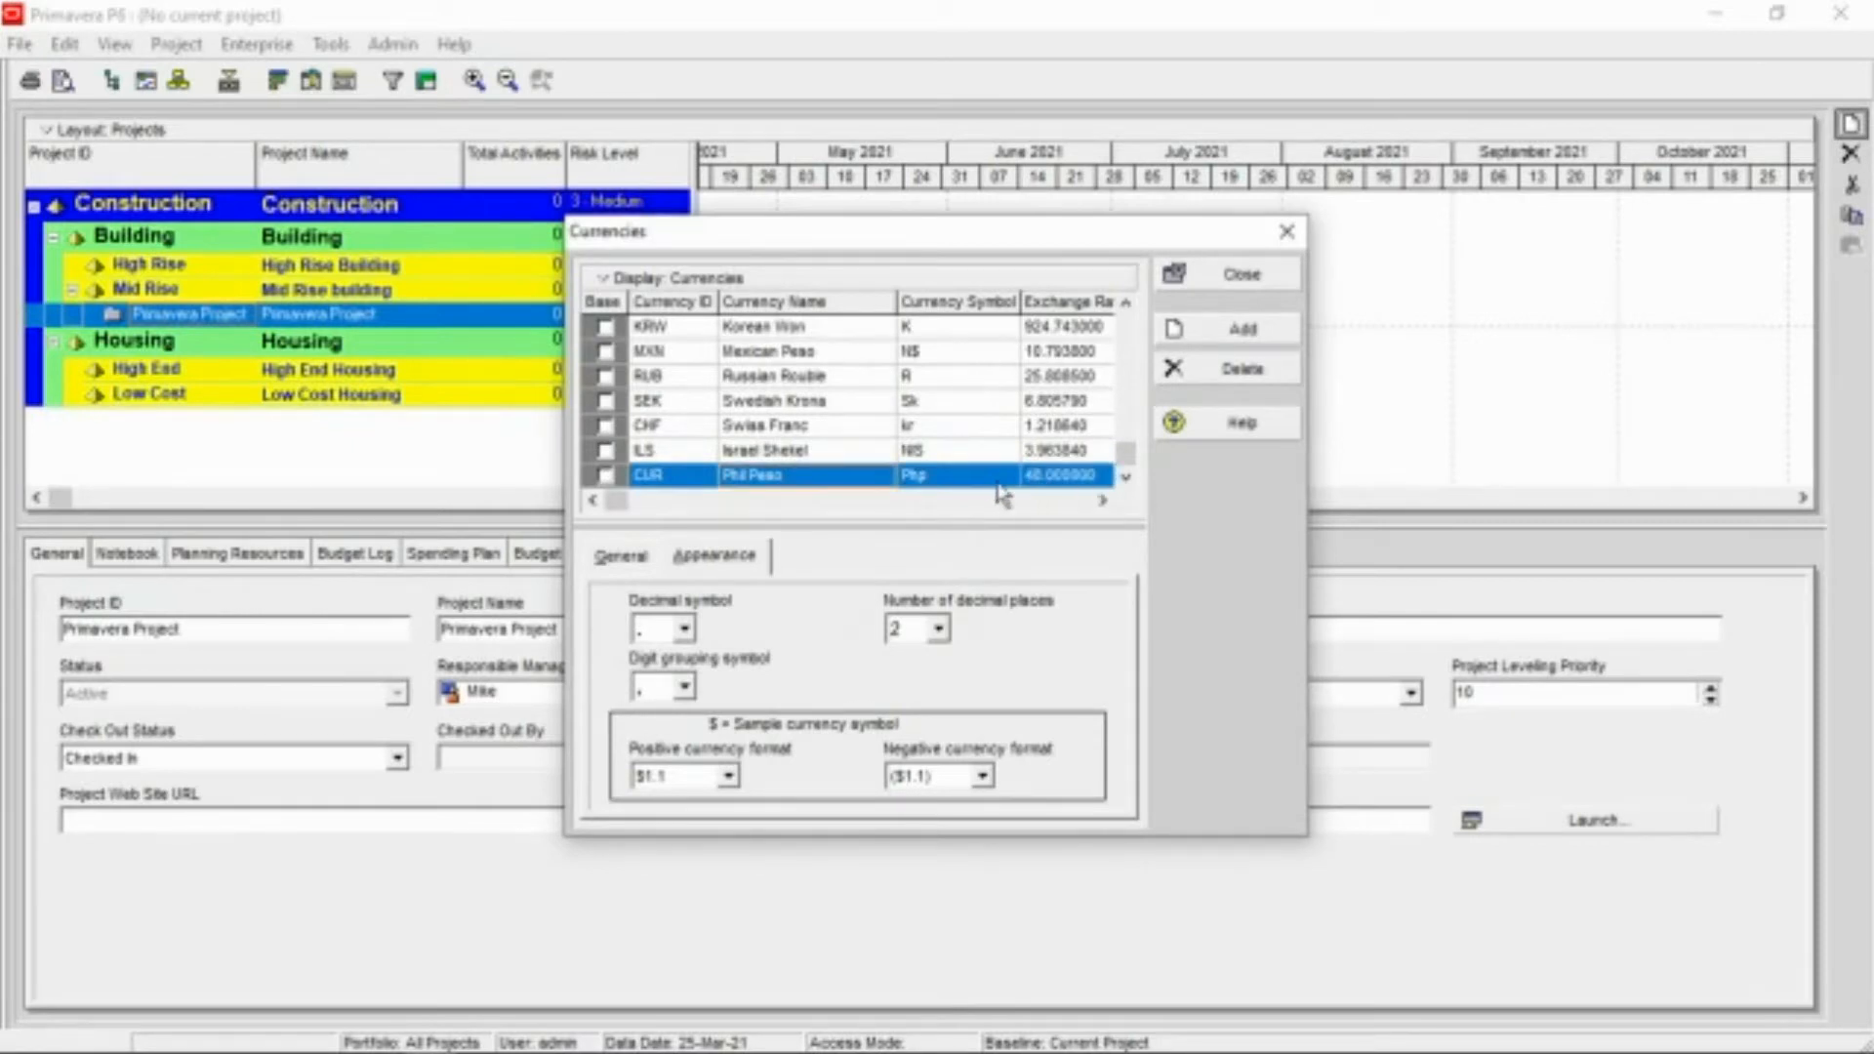
left_click(1241, 283)
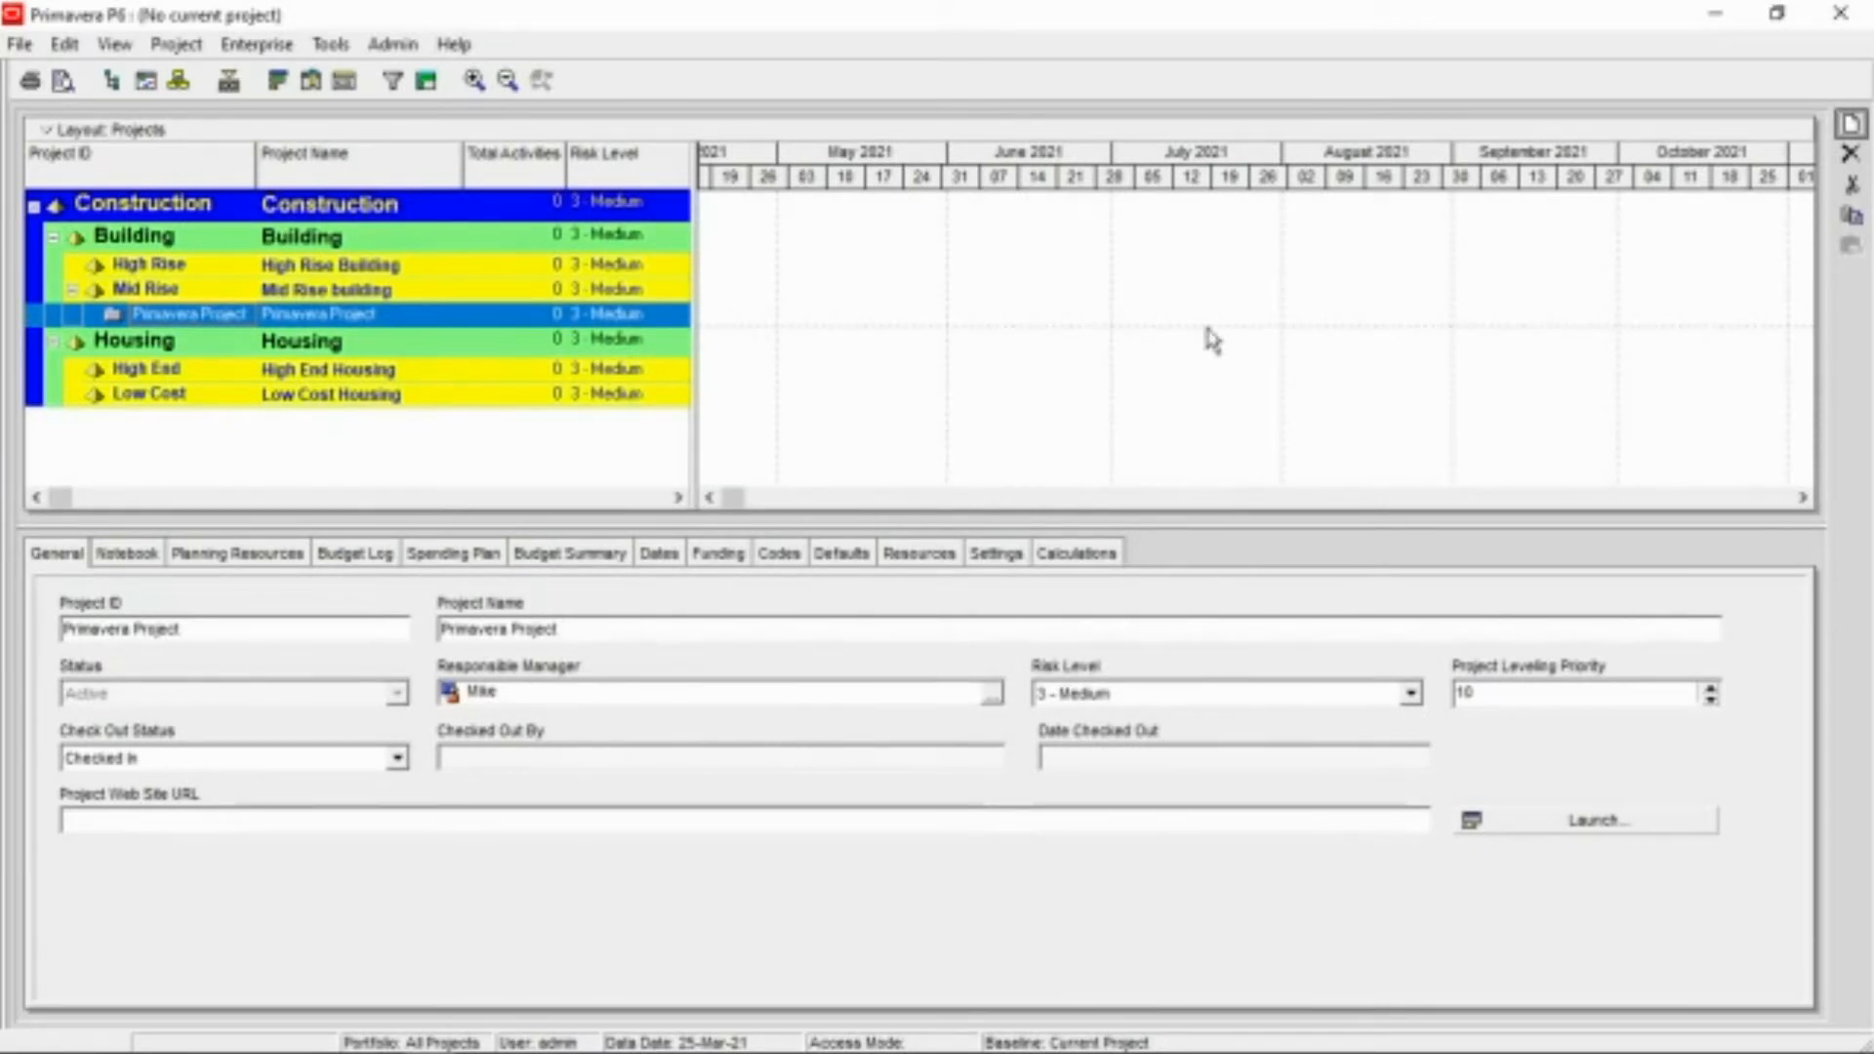
Set Phil Peso as the currency for viewing monetary values in the user preferences, then close the preferences
left_click(66, 45)
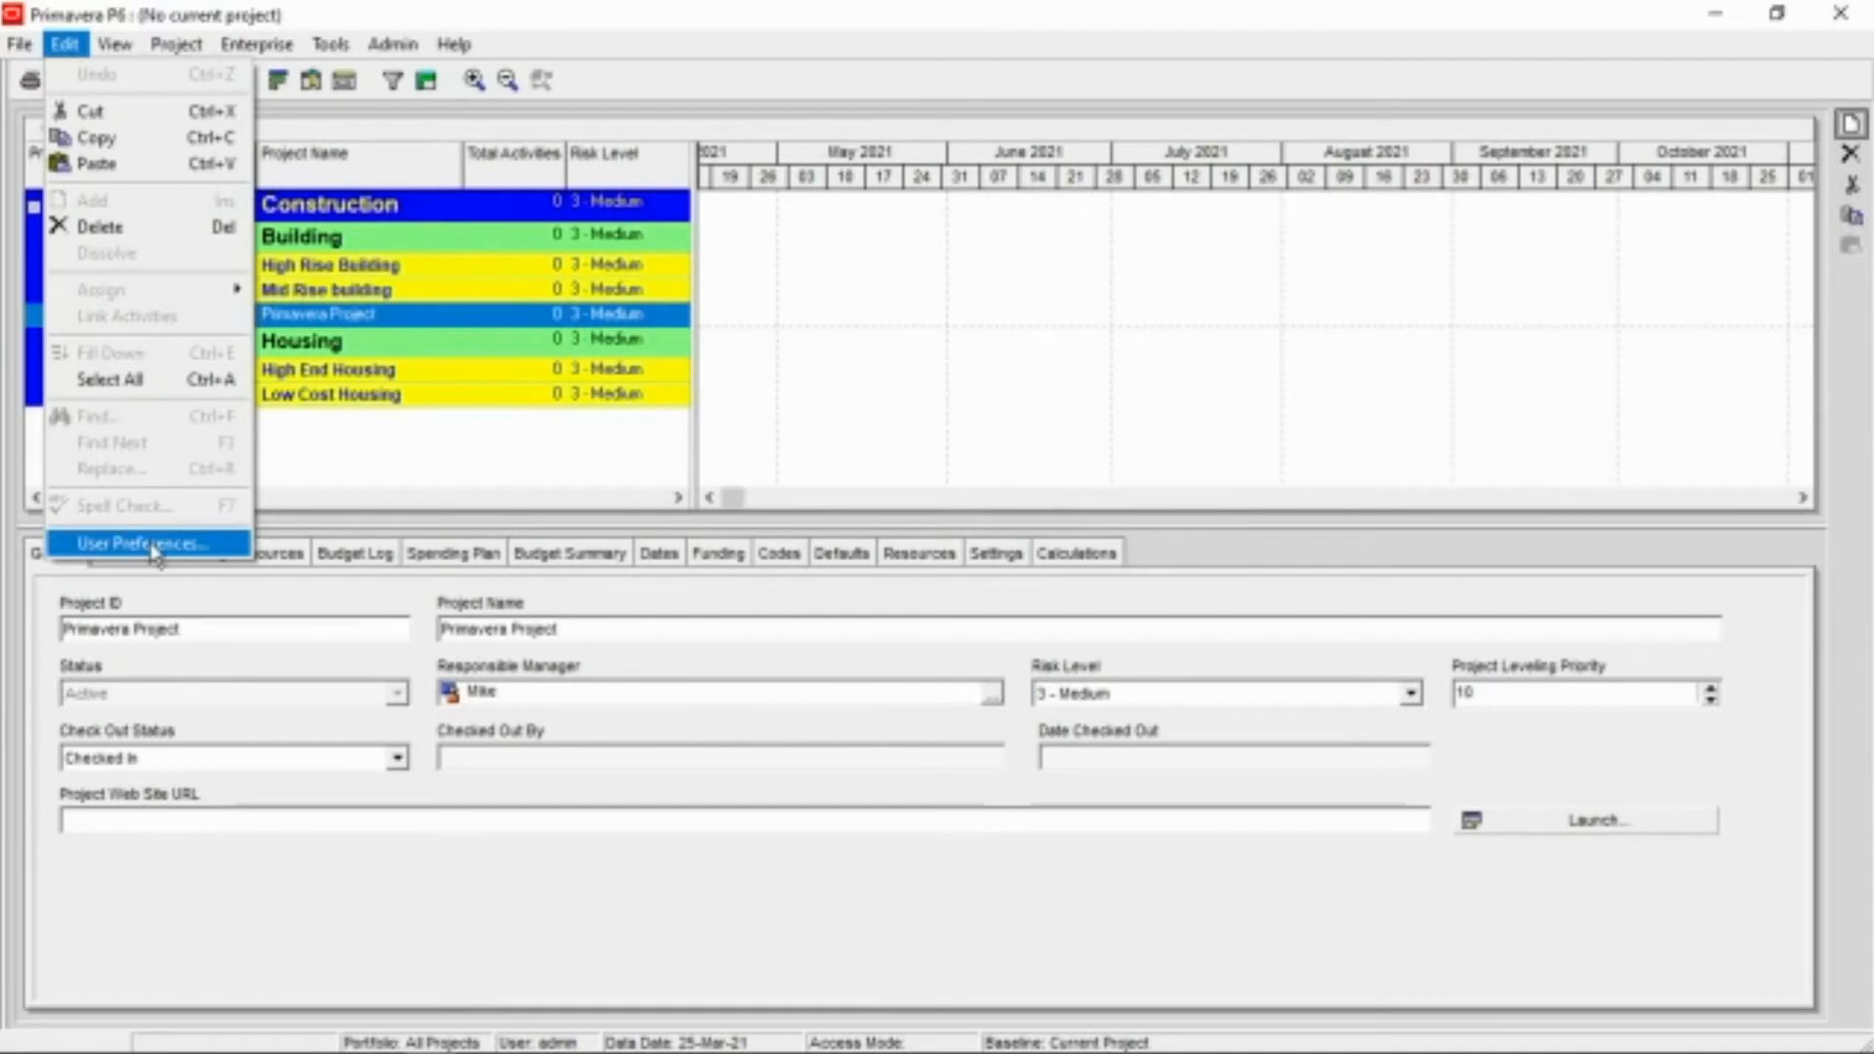
left_click(154, 547)
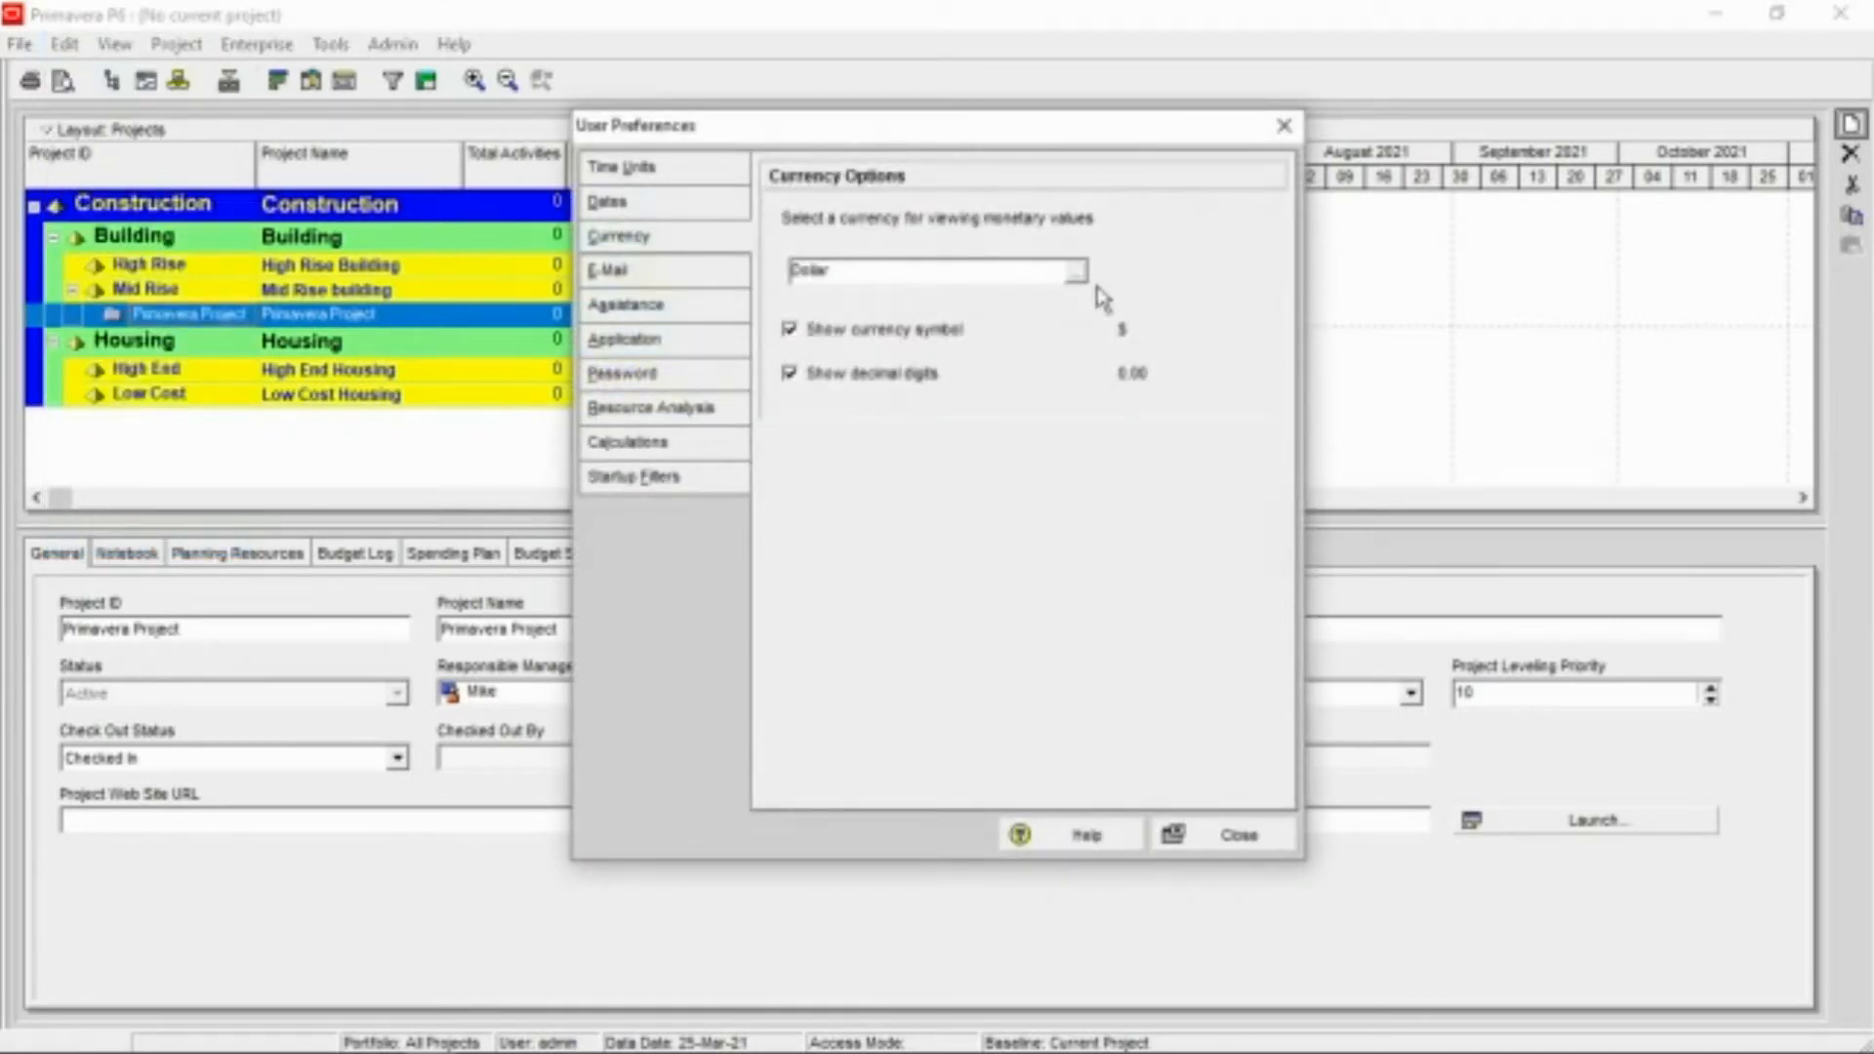
left_click(1078, 273)
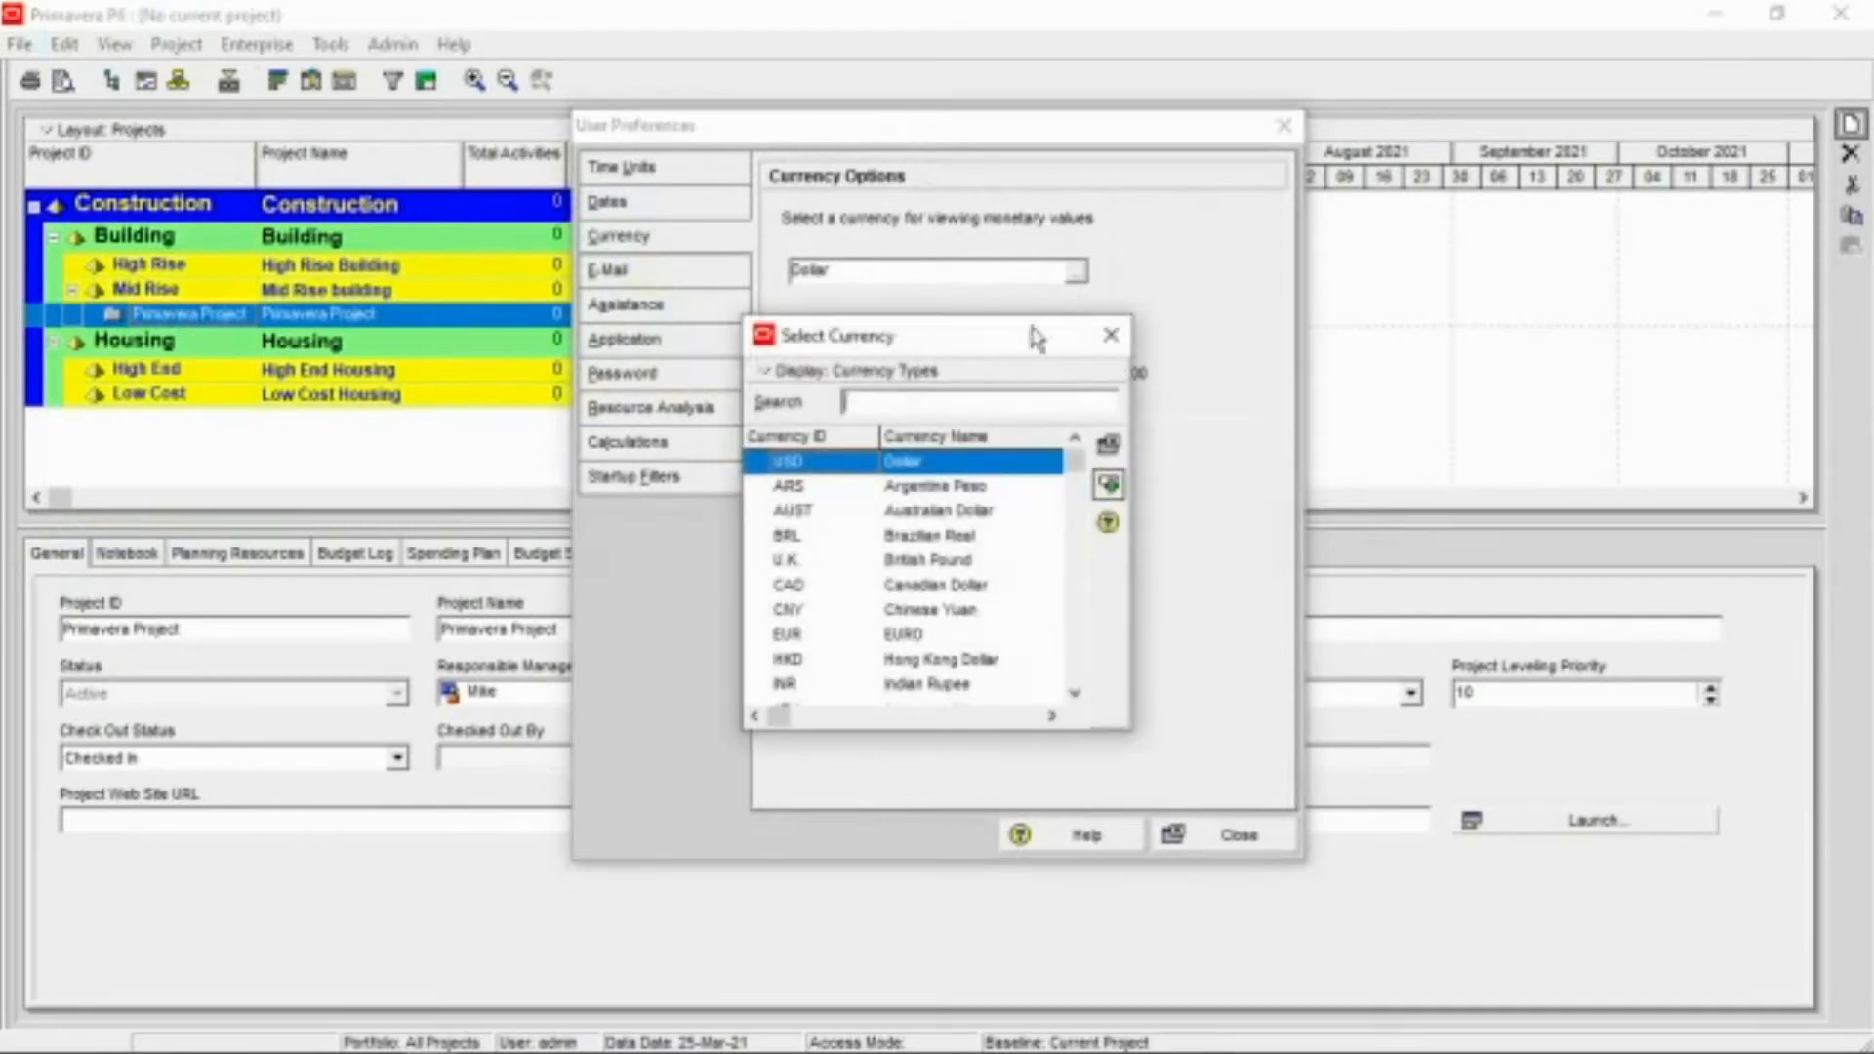
left_click_drag(1074, 466, 1077, 670)
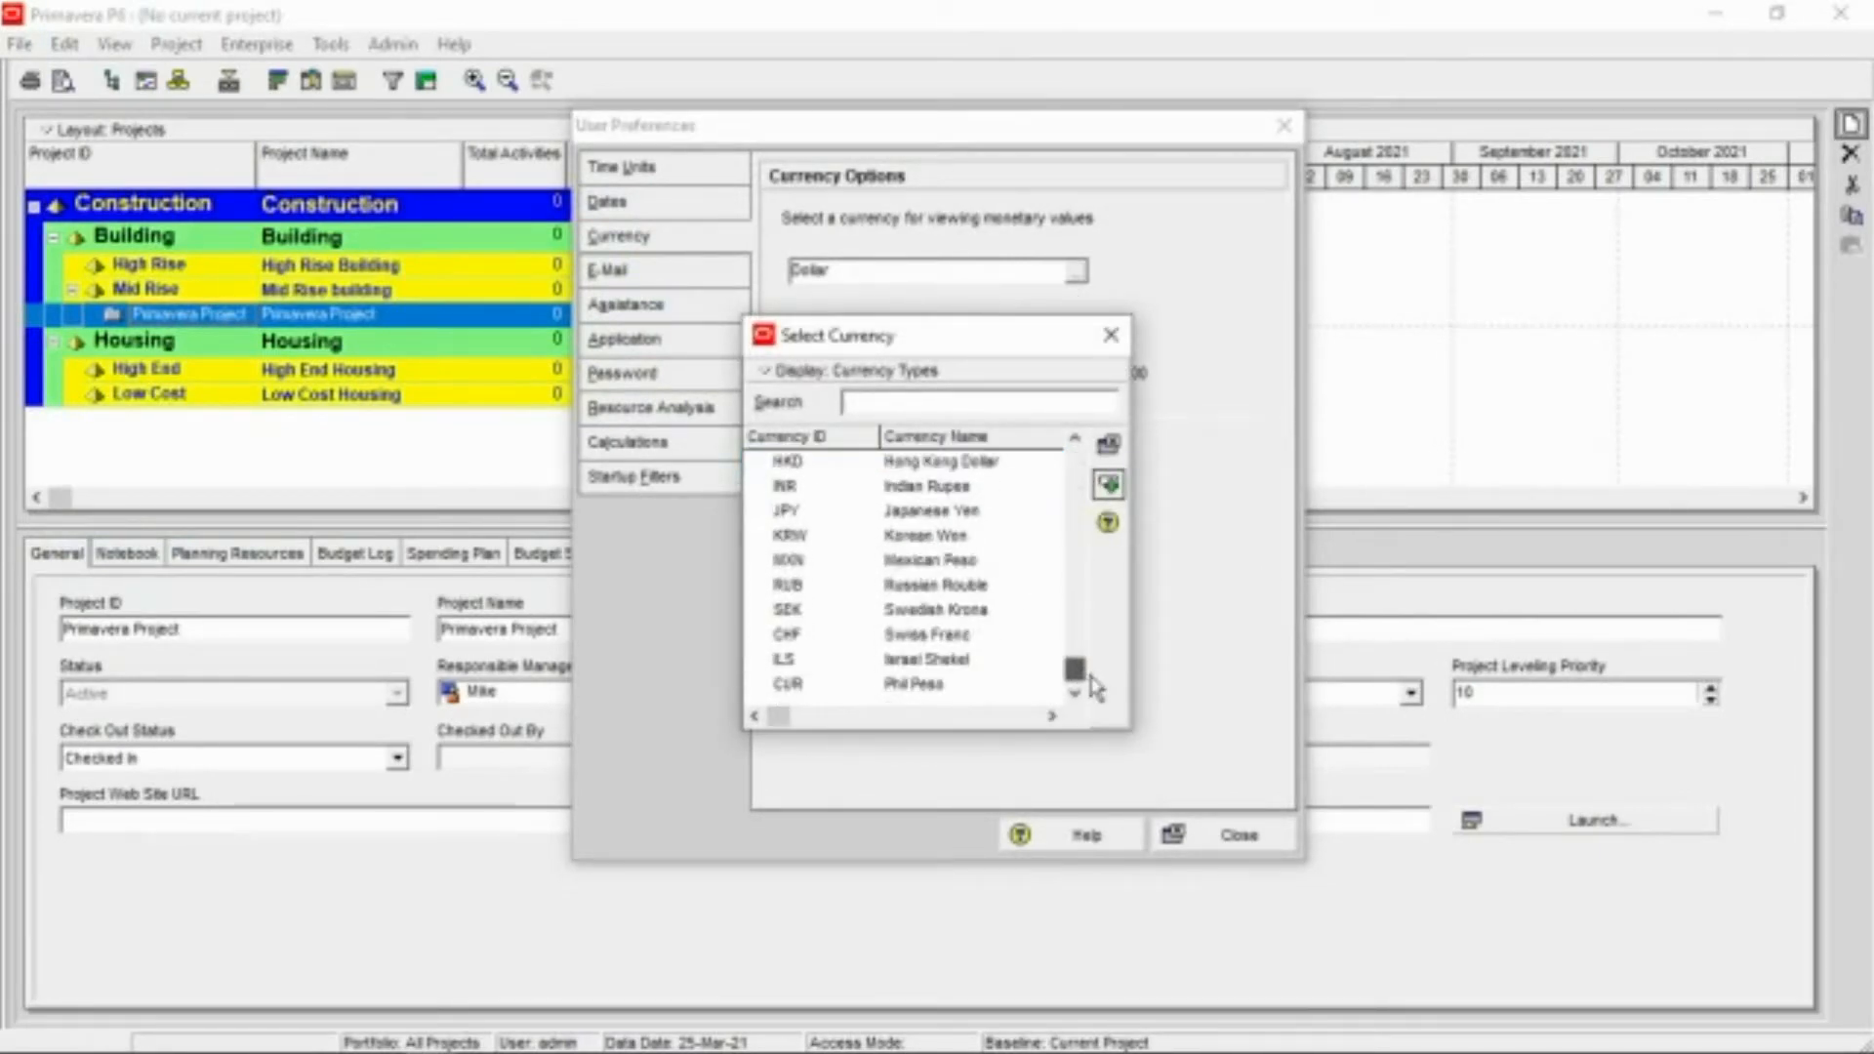
left_click(925, 686)
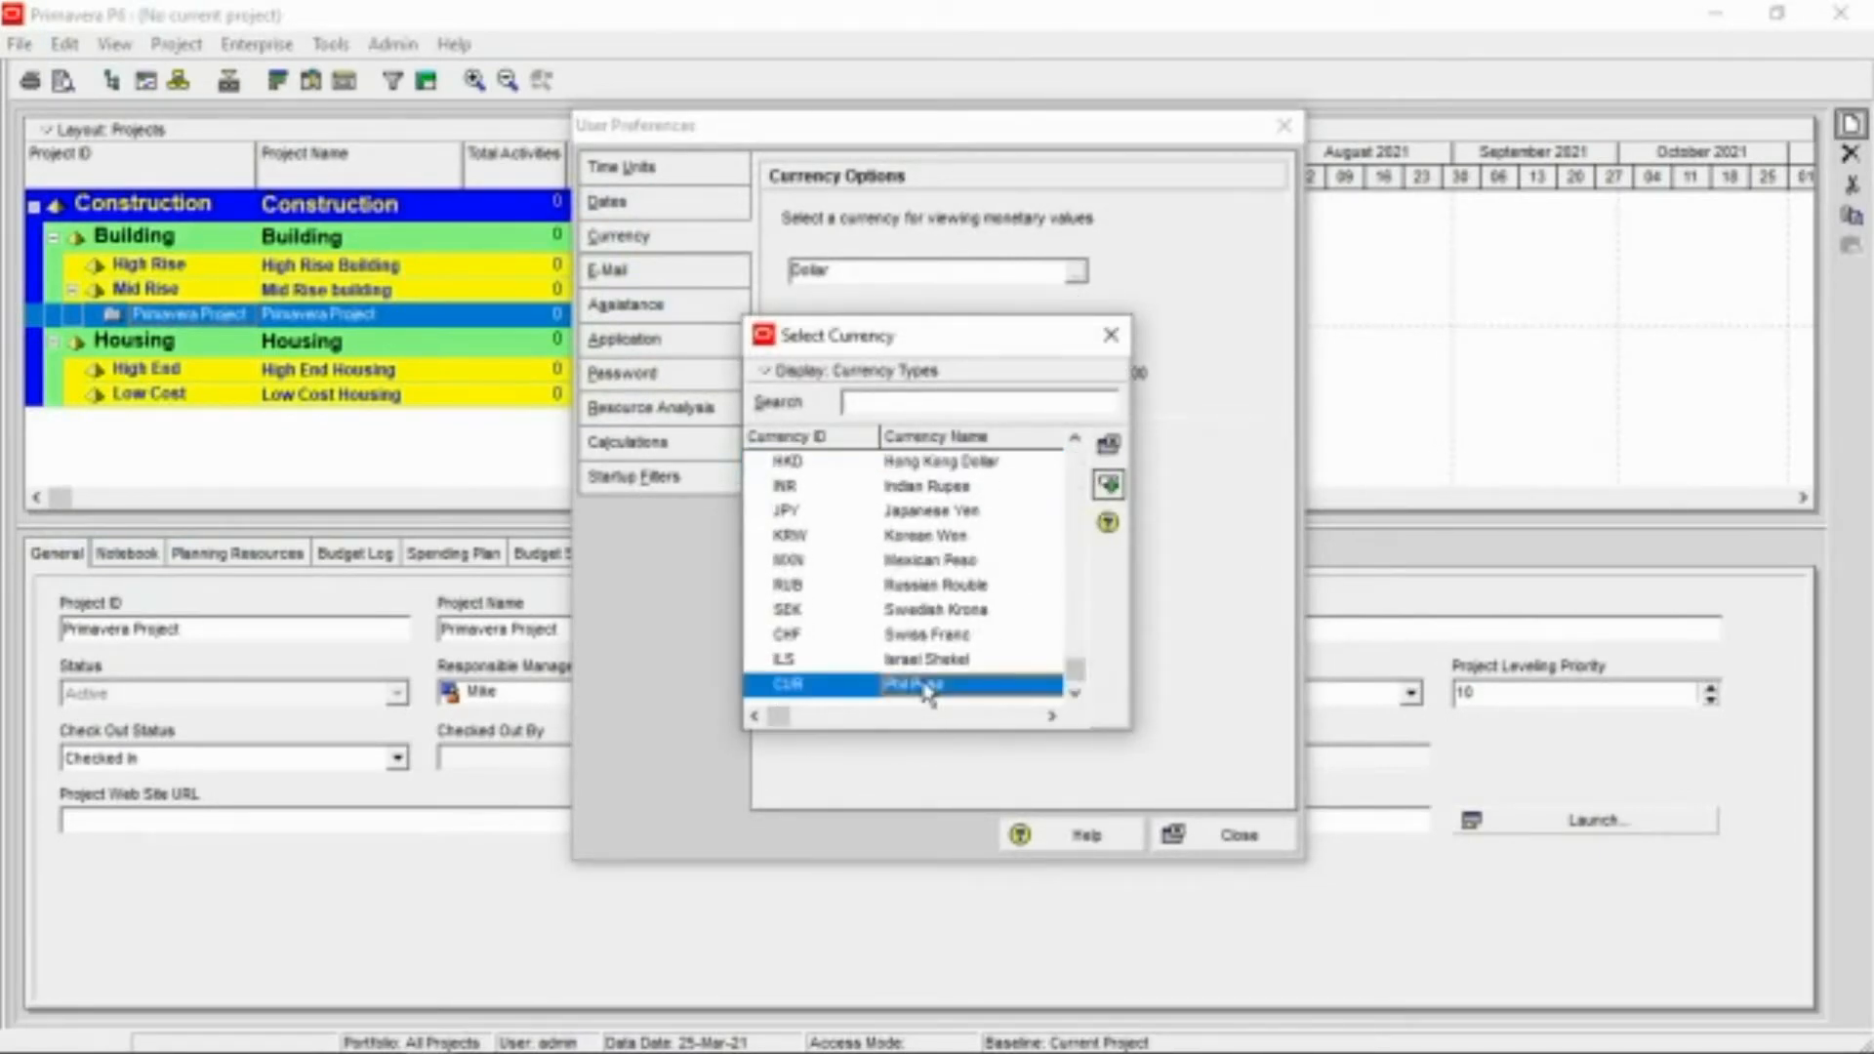
left_click(1107, 484)
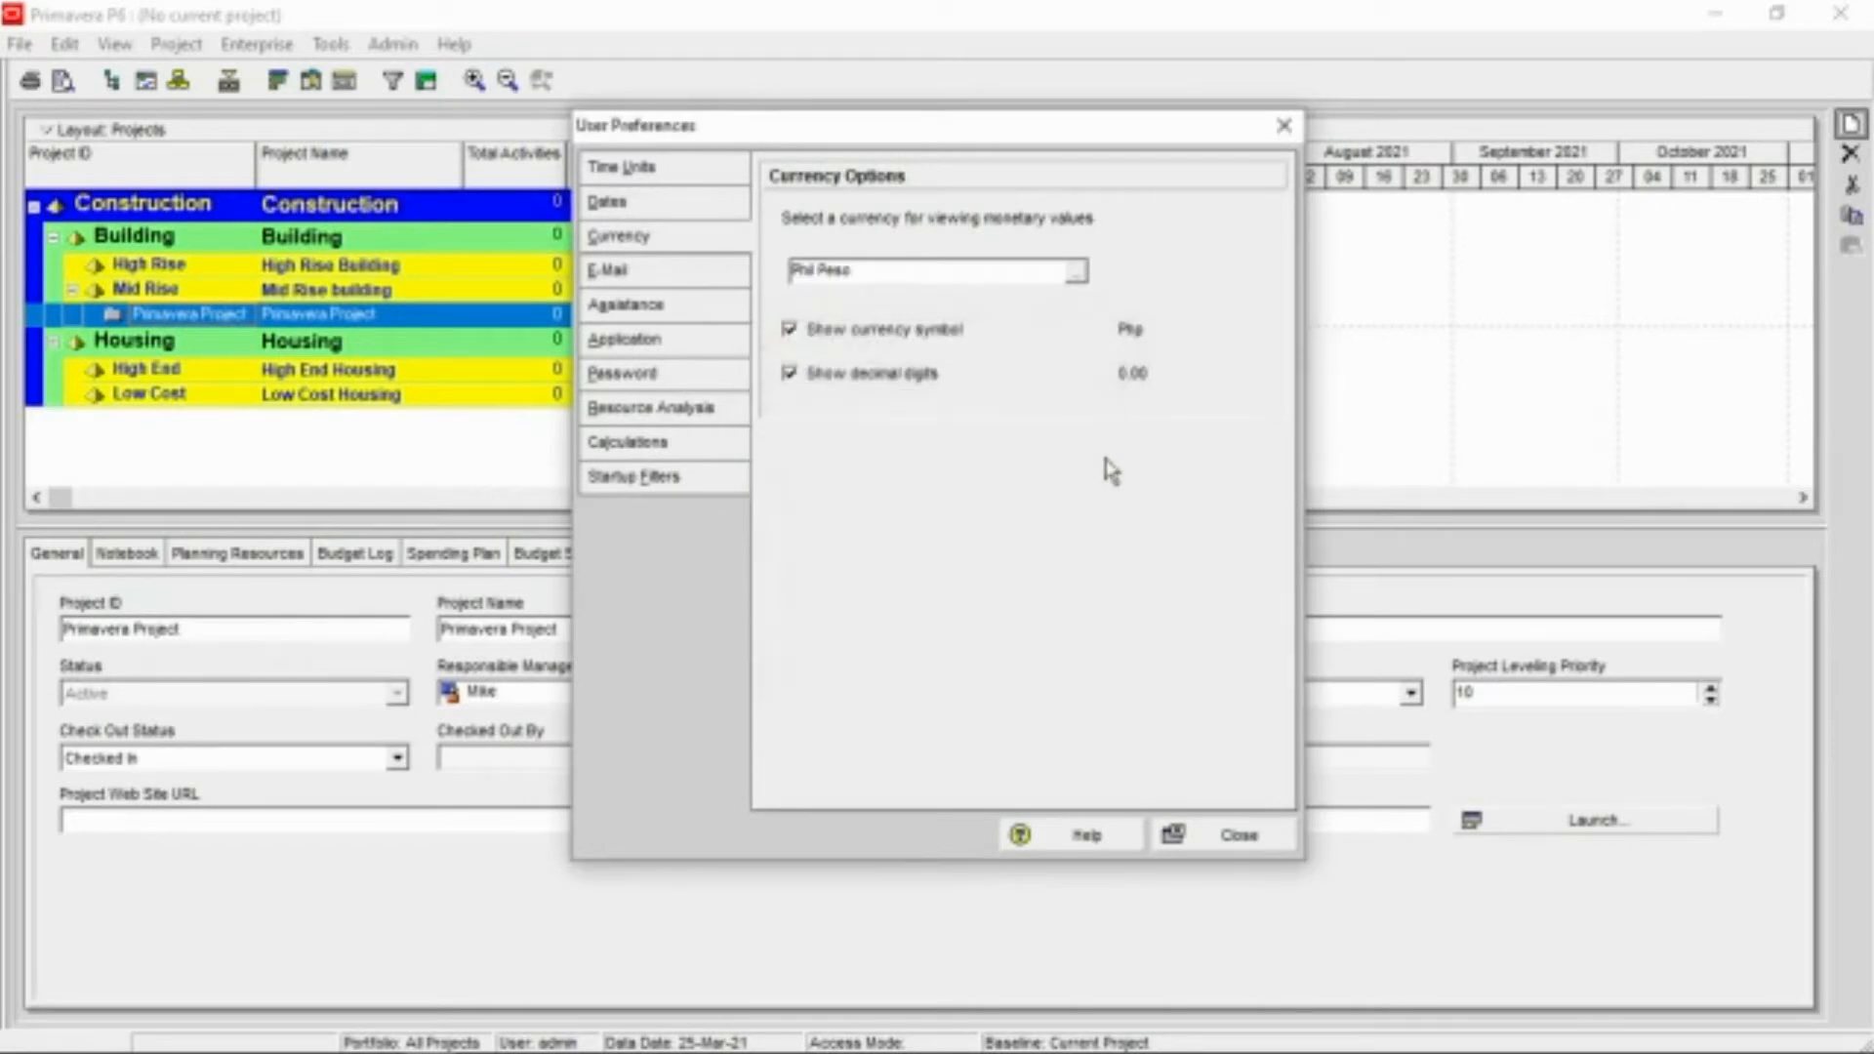
left_click(1232, 846)
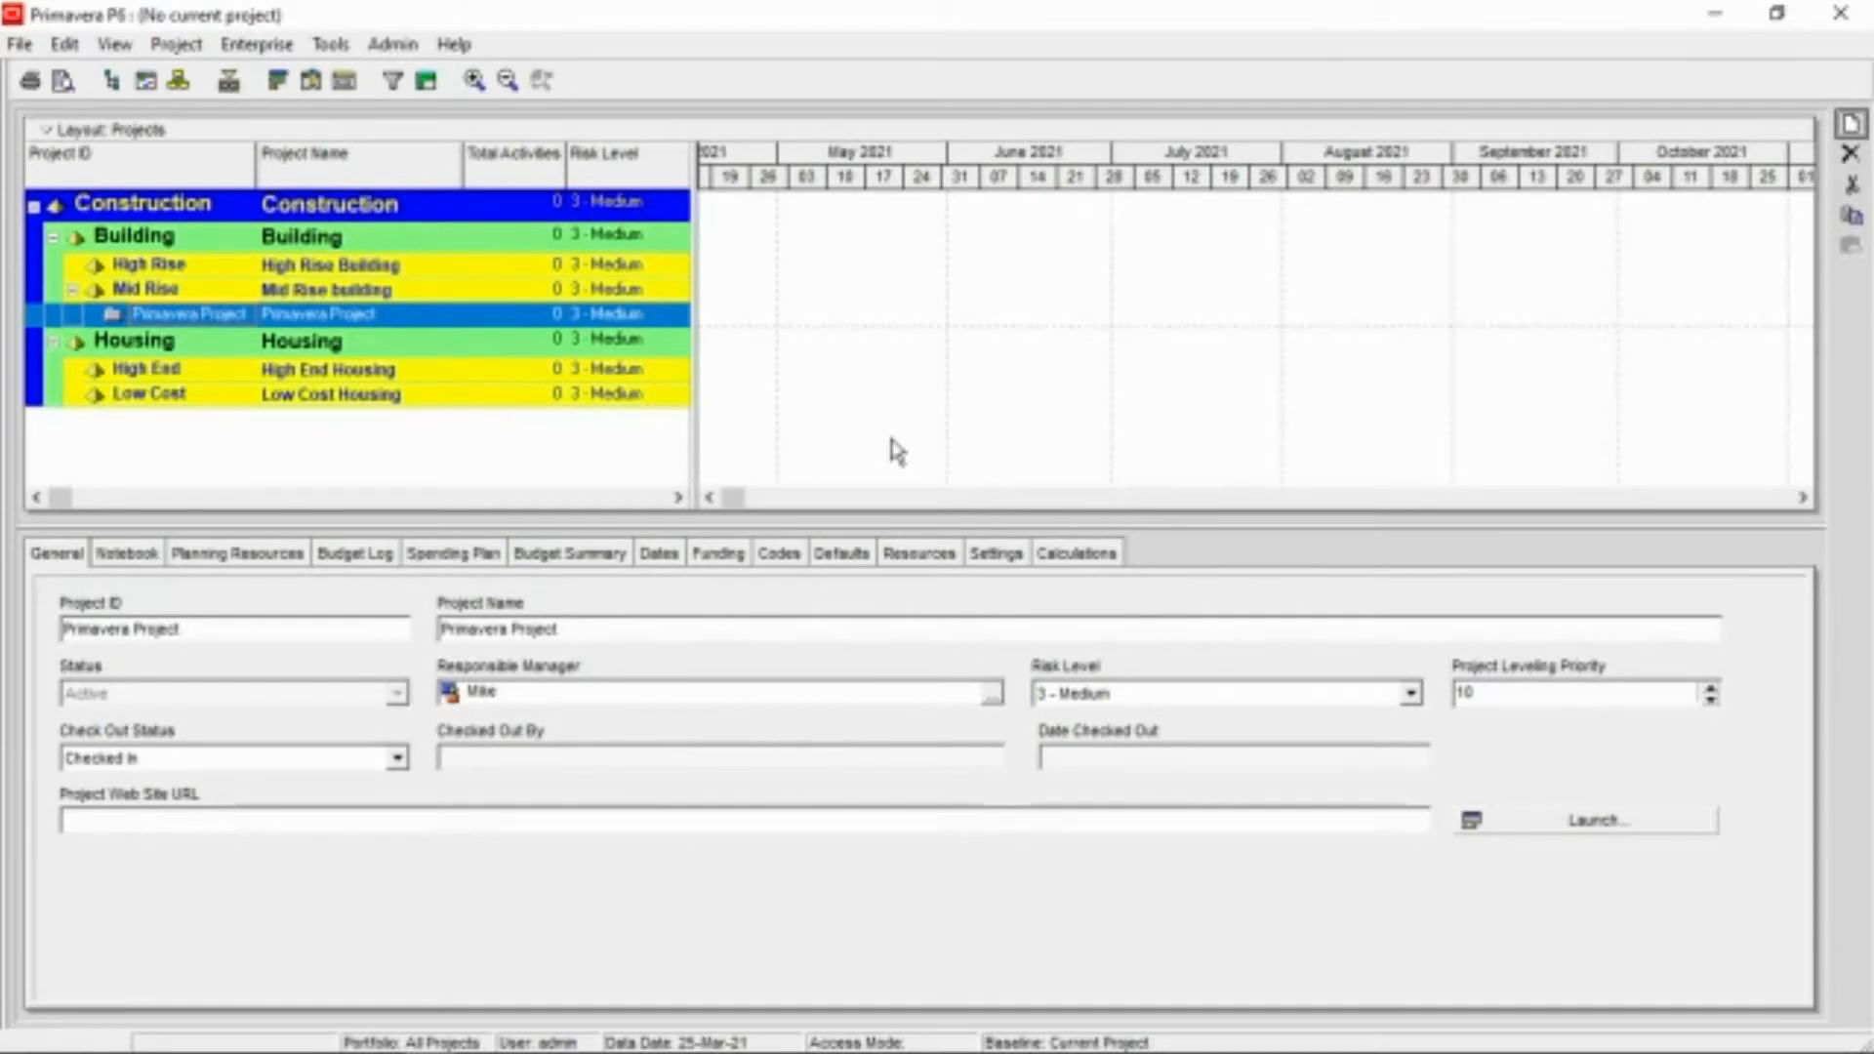
Open the enterprise resources and add a new resource with the ID President and the name Mr. President
left_click(257, 44)
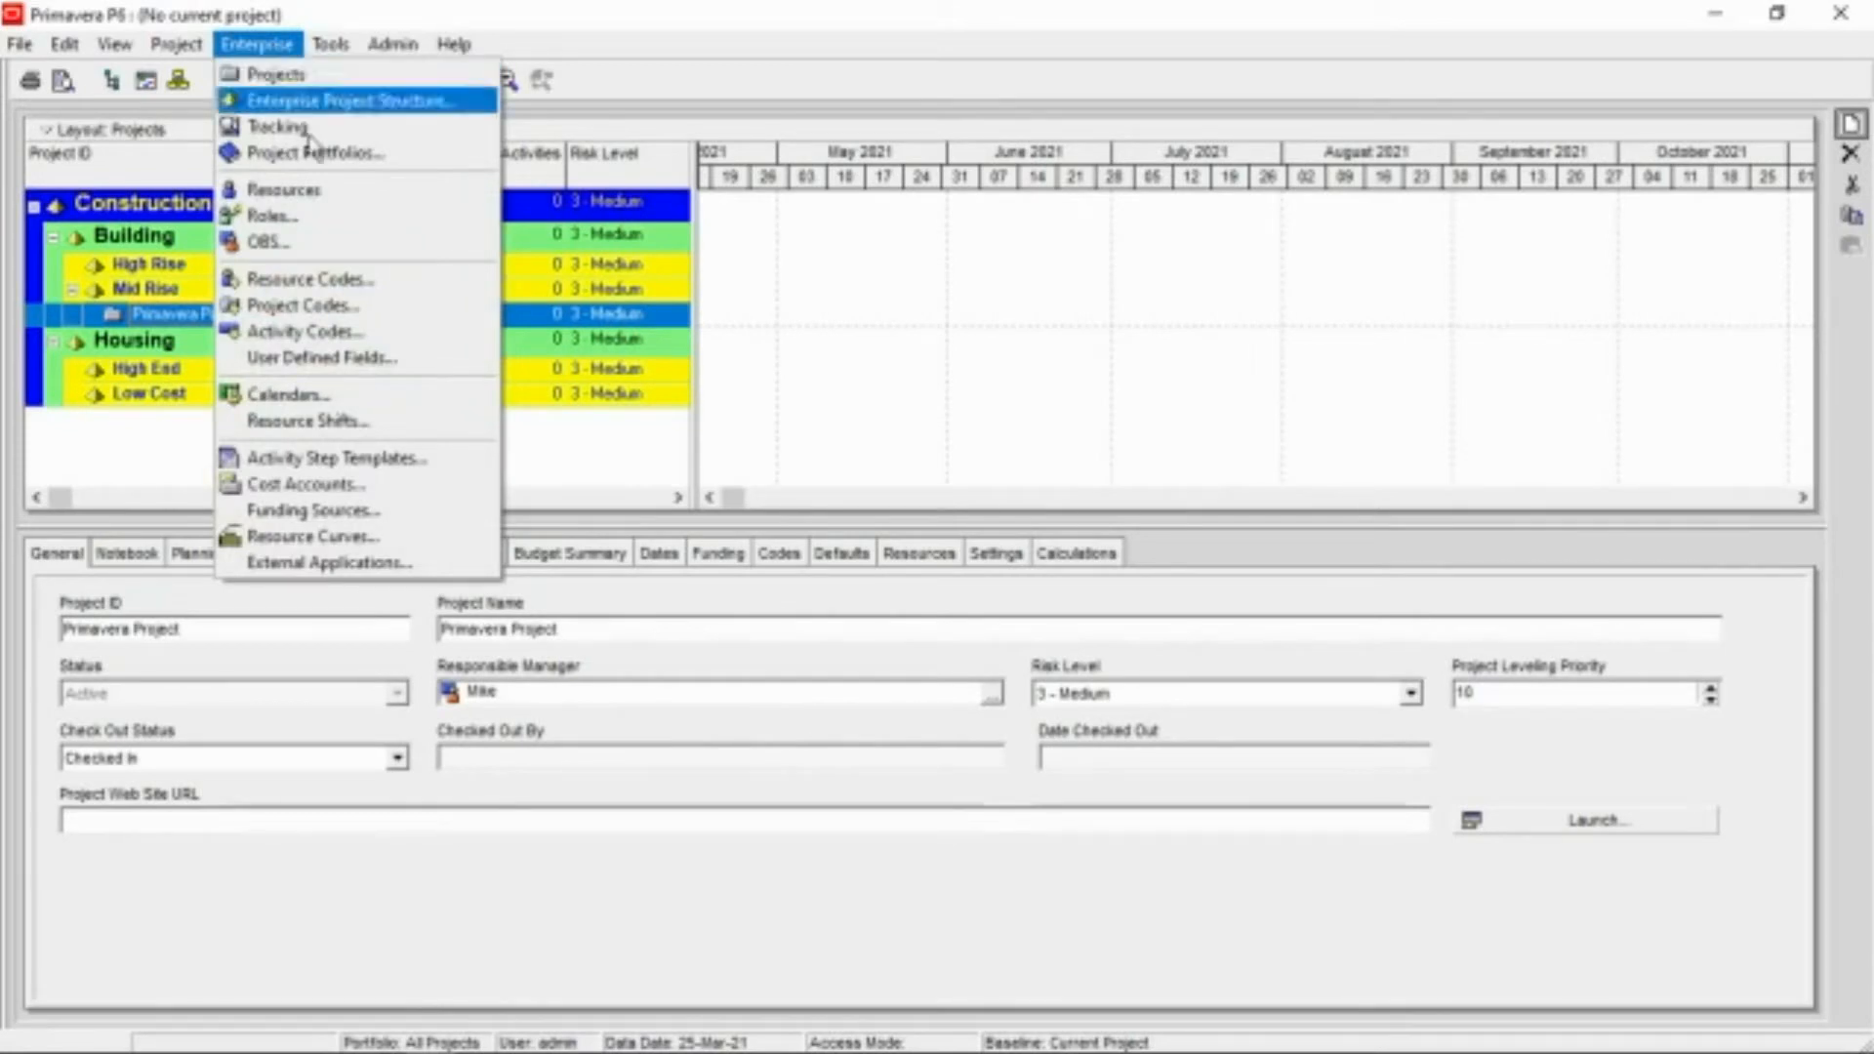
left_click(330, 191)
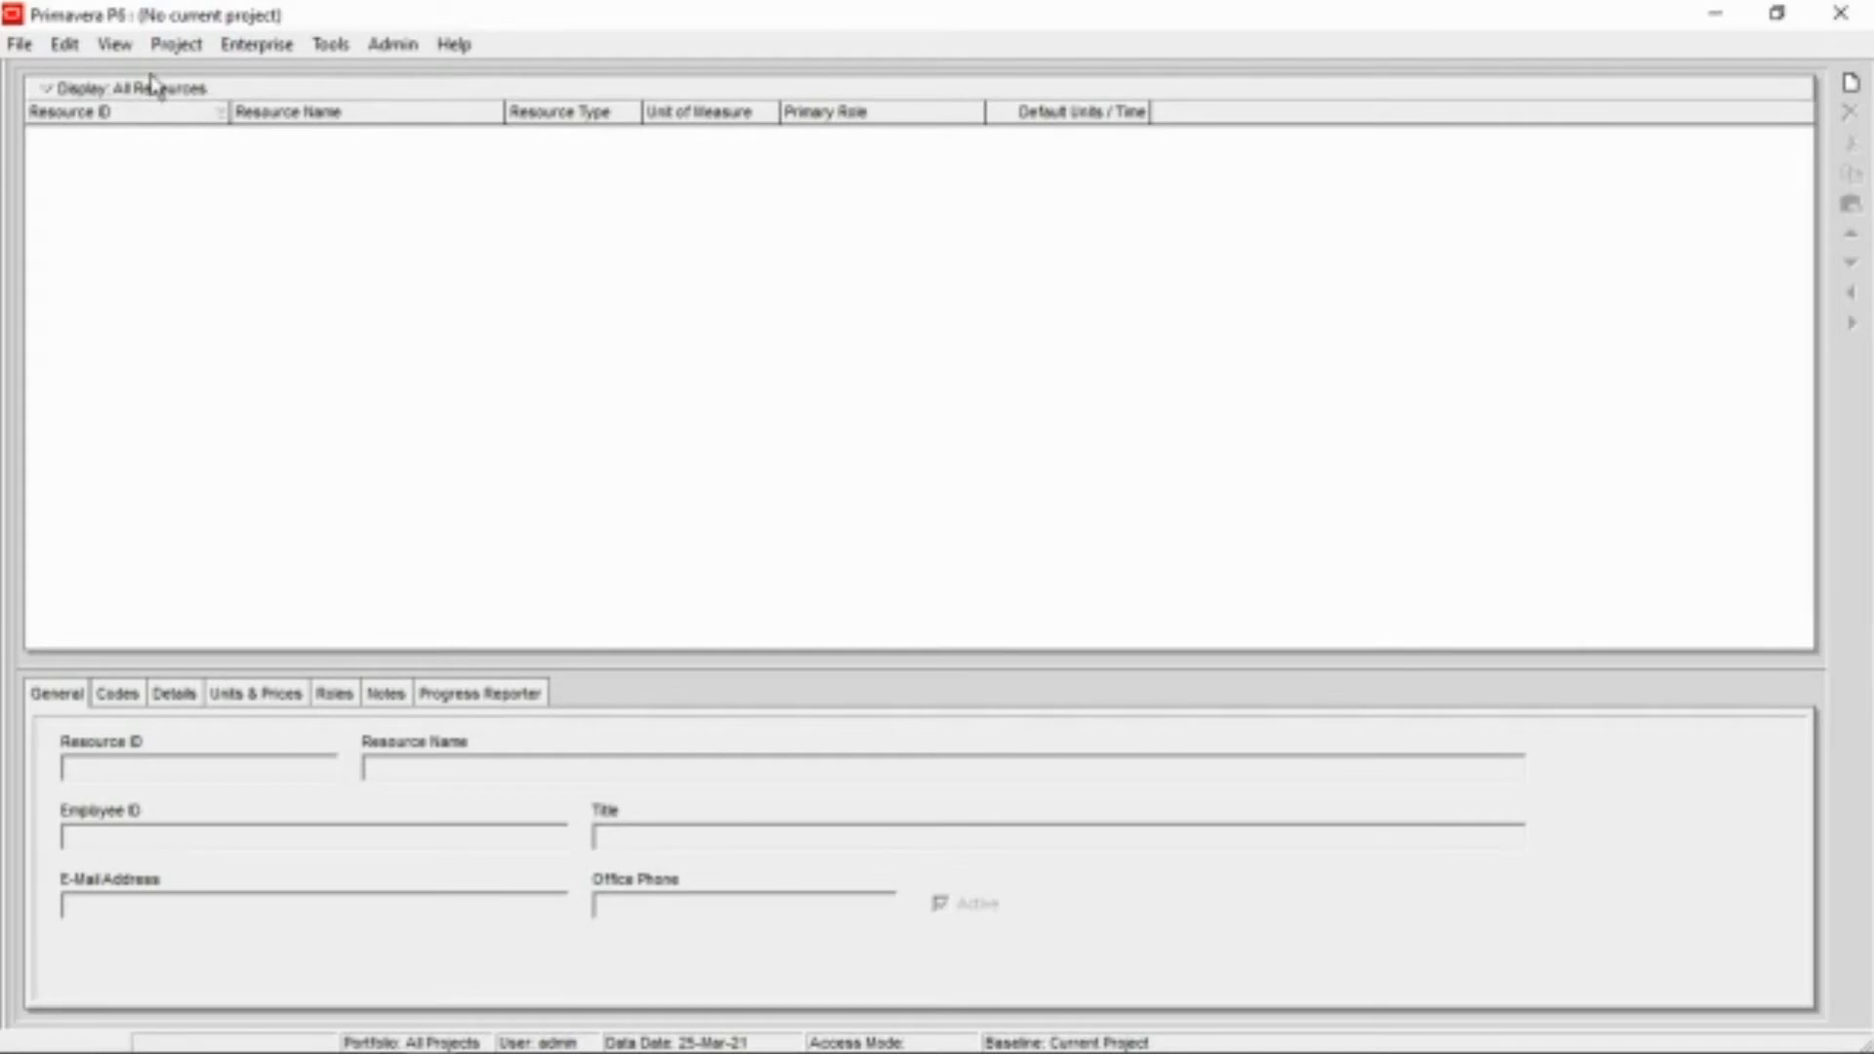
left_click(1851, 88)
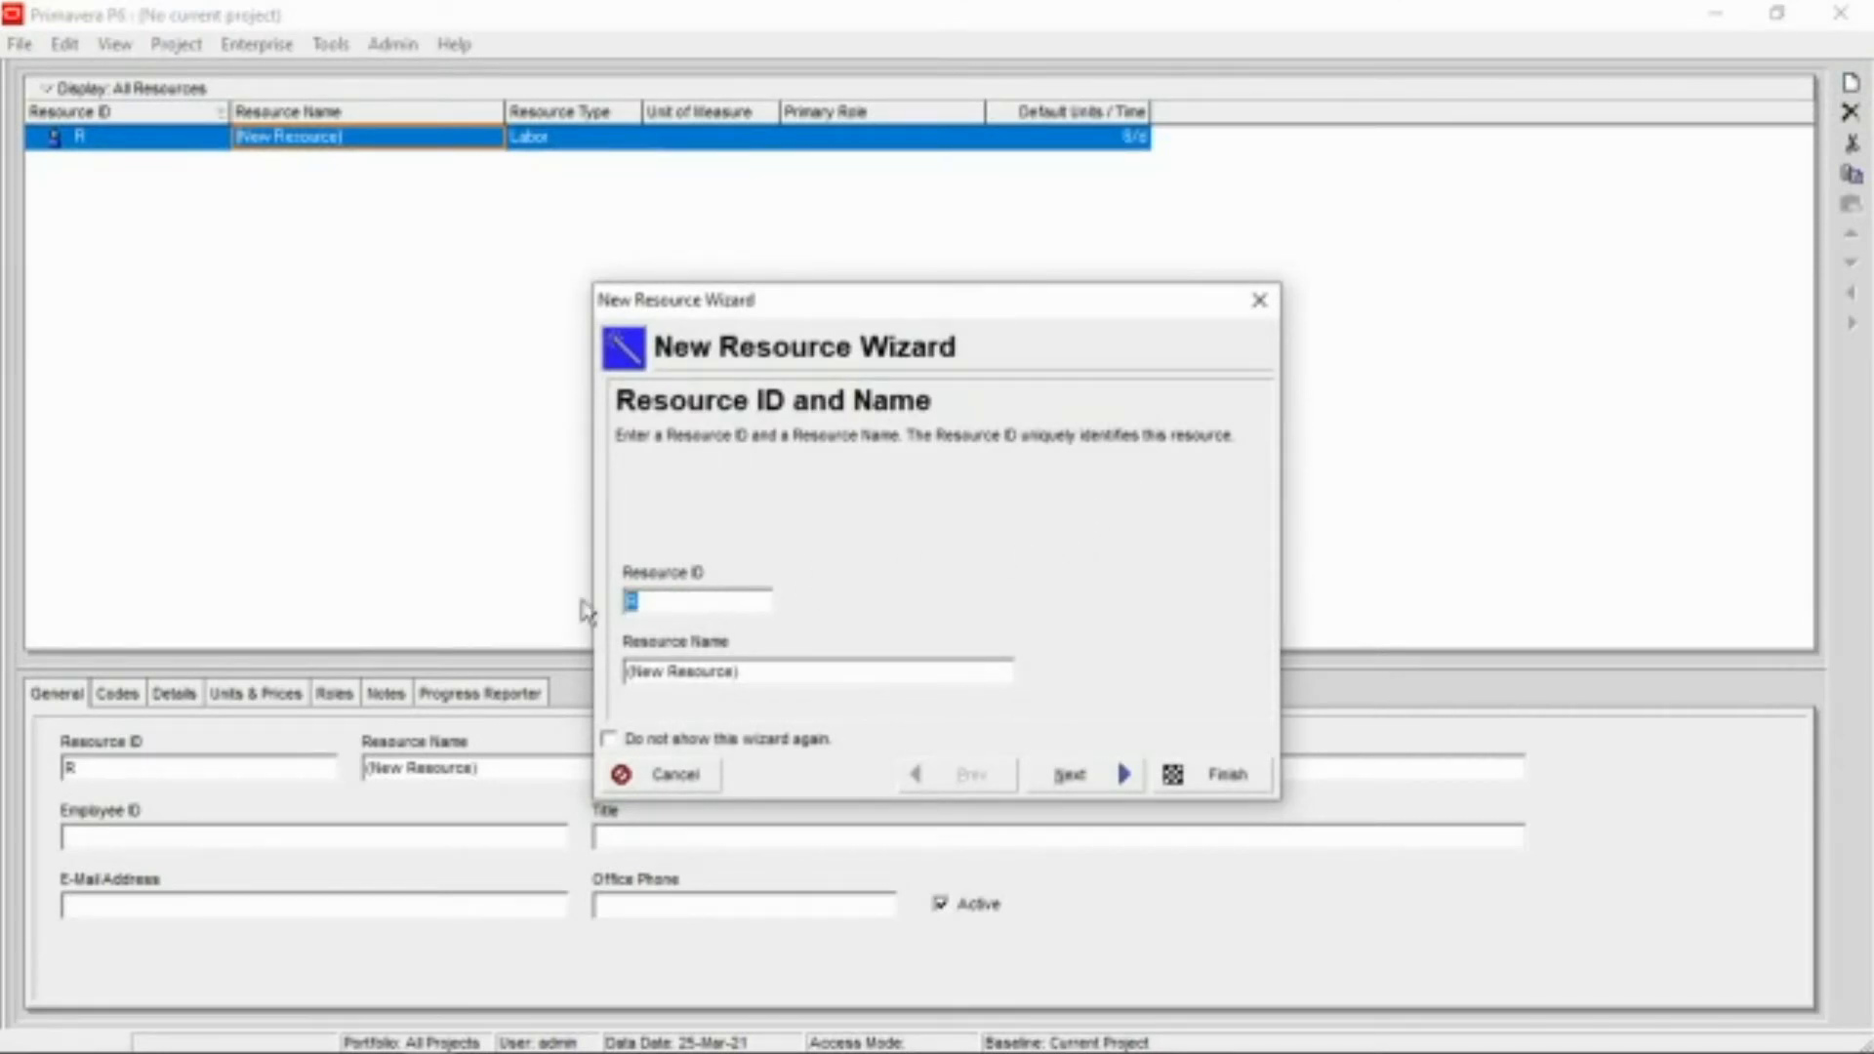
type("President")
left_click_drag(765, 670, 623, 672)
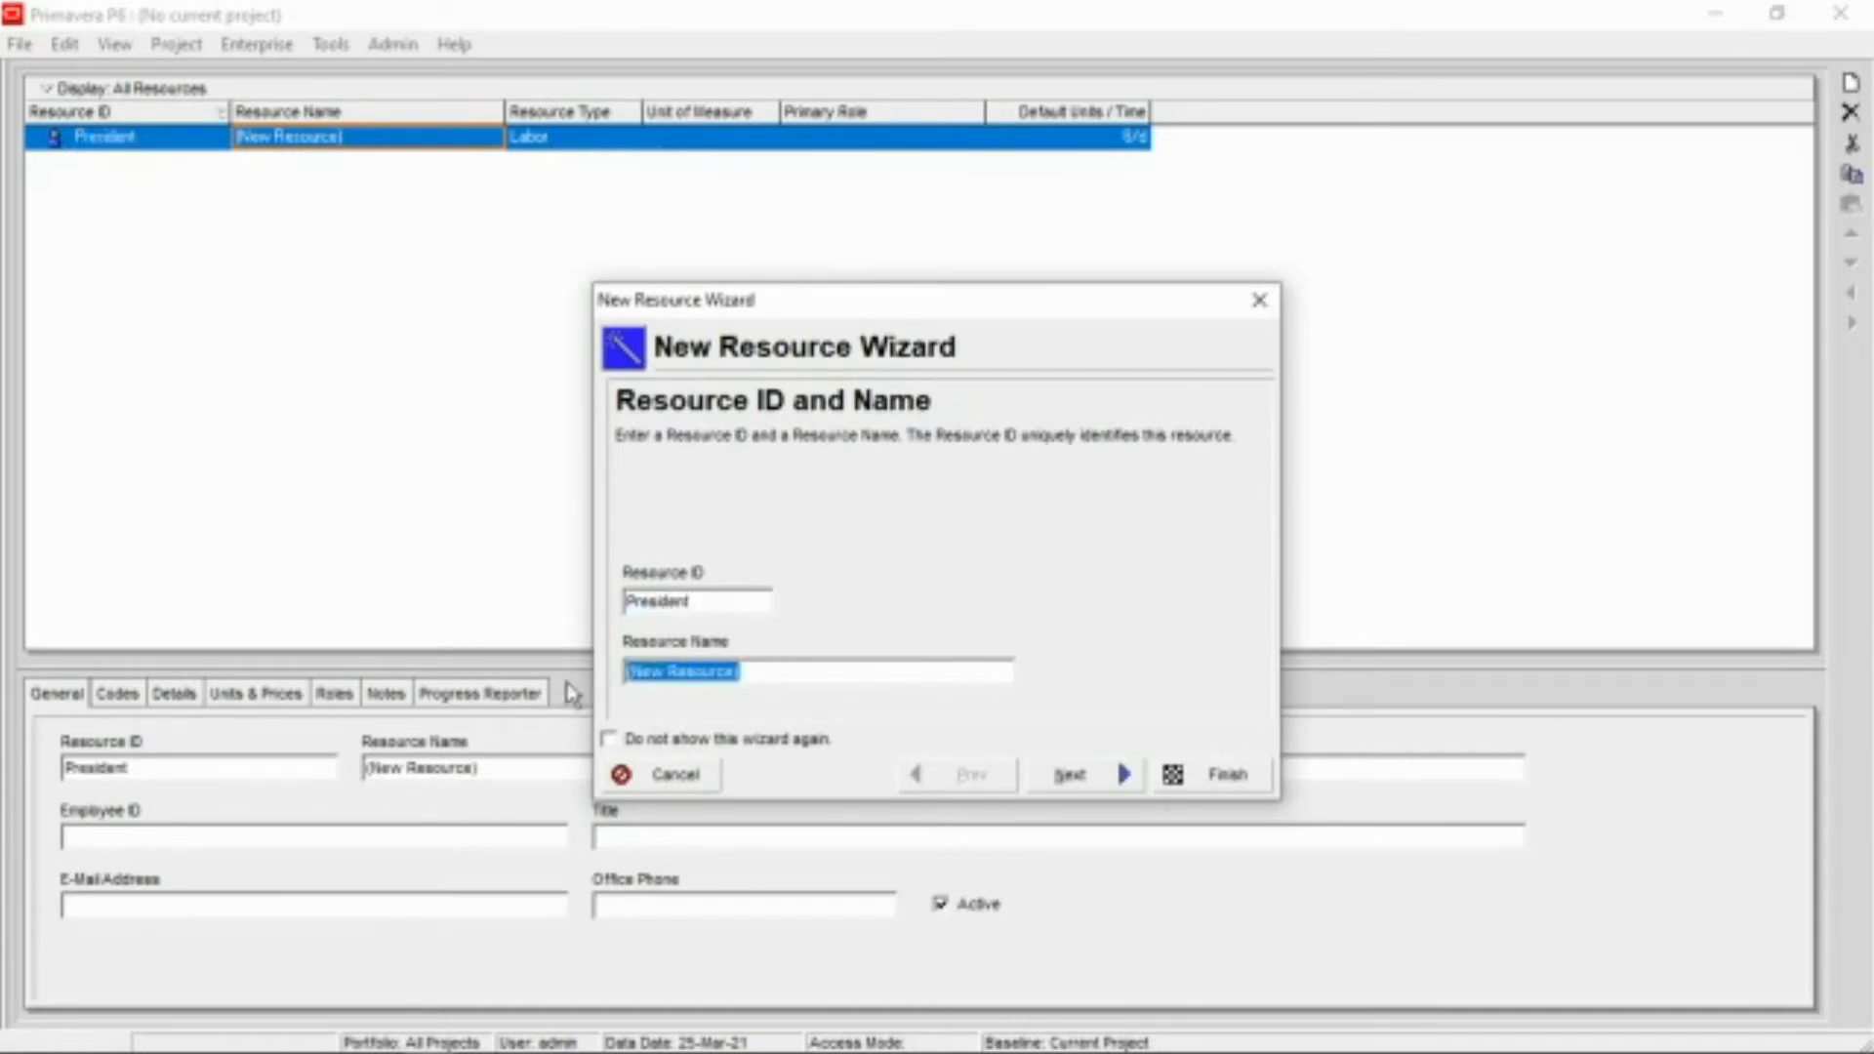
type("Mr P")
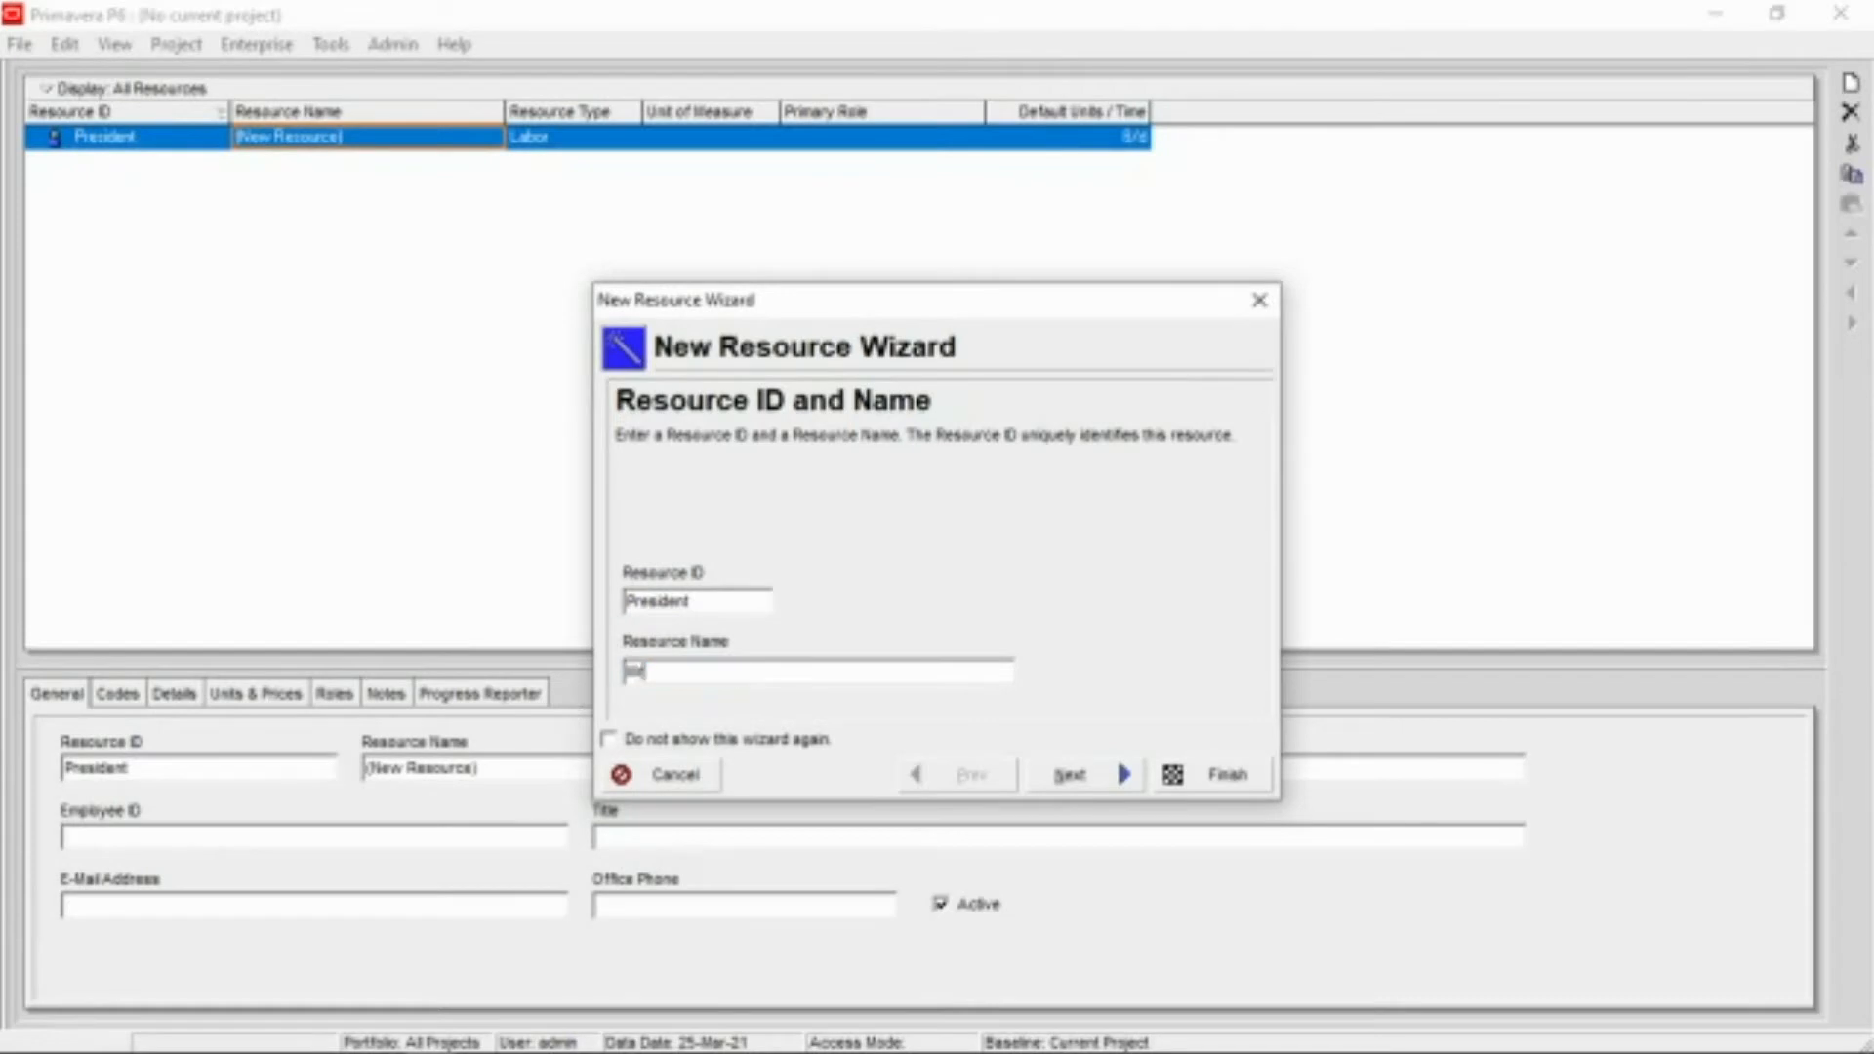
type("resident")
Keep the President resource as Labor and set its price per unit to Php300.00 per hour
left_click(1078, 779)
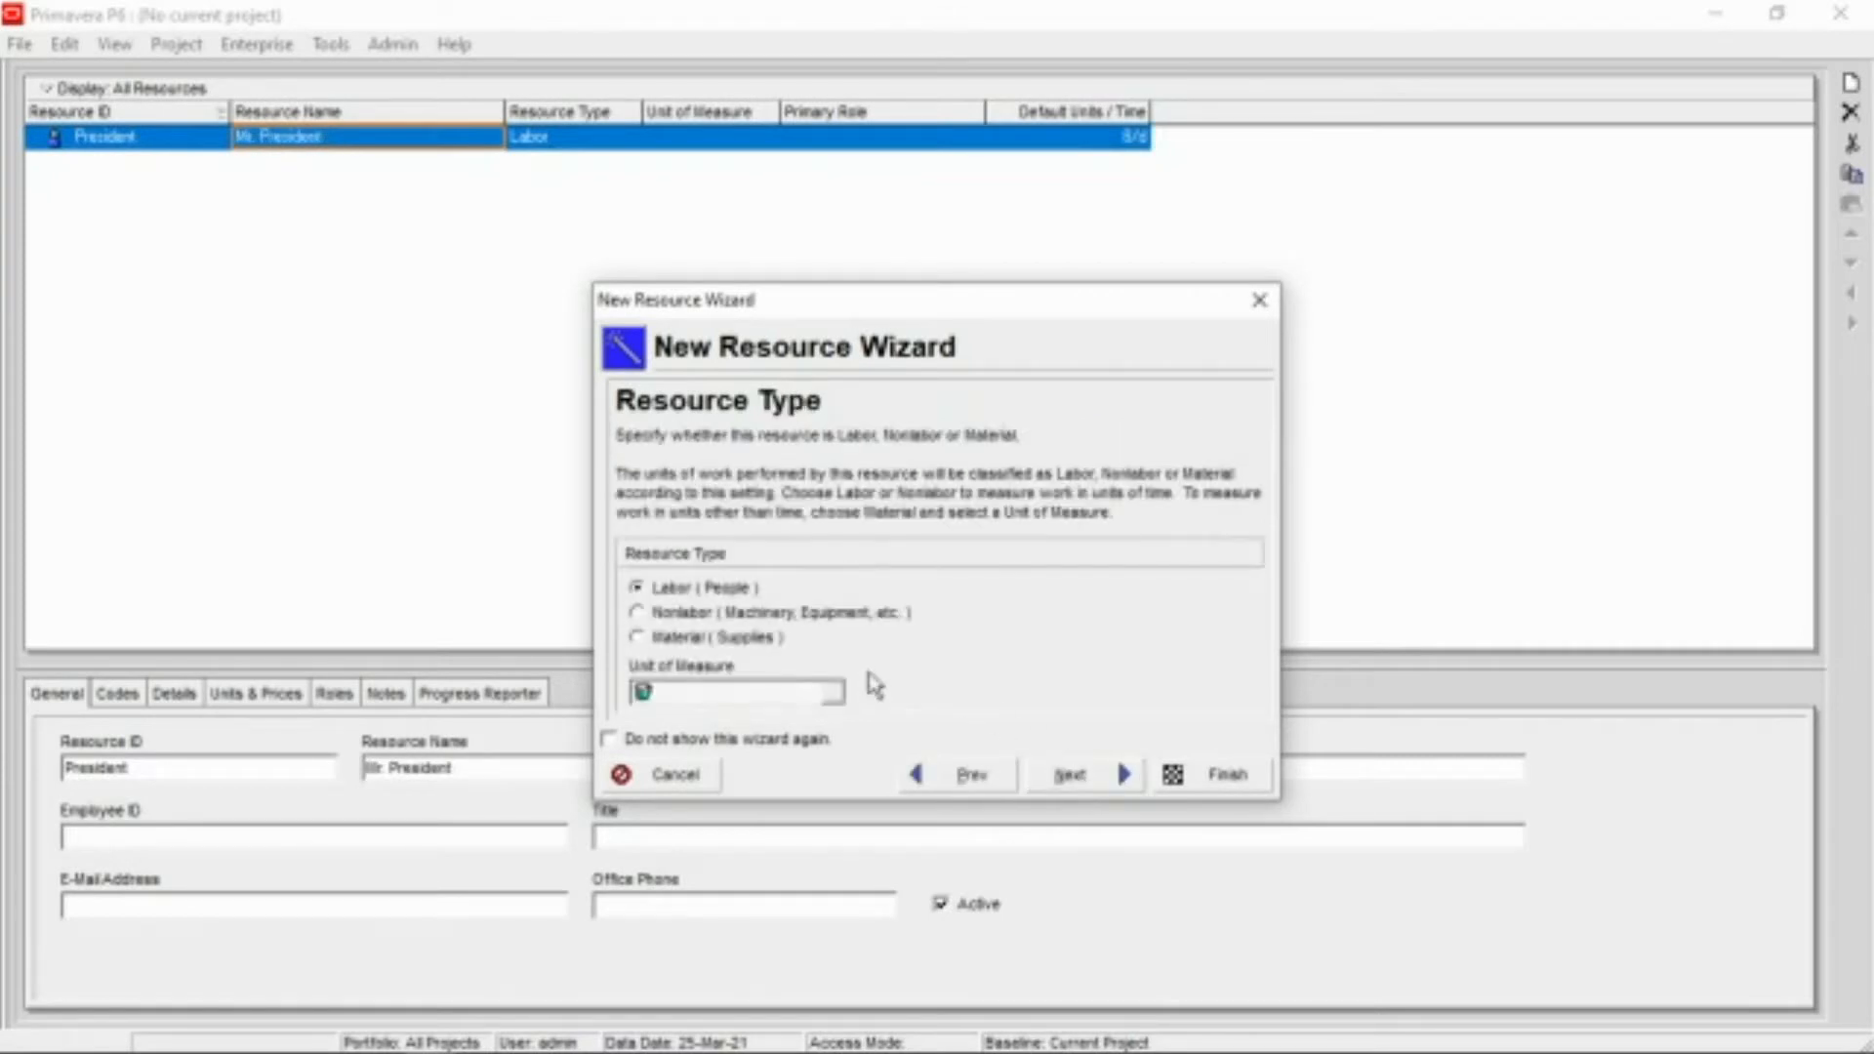
left_click(1071, 777)
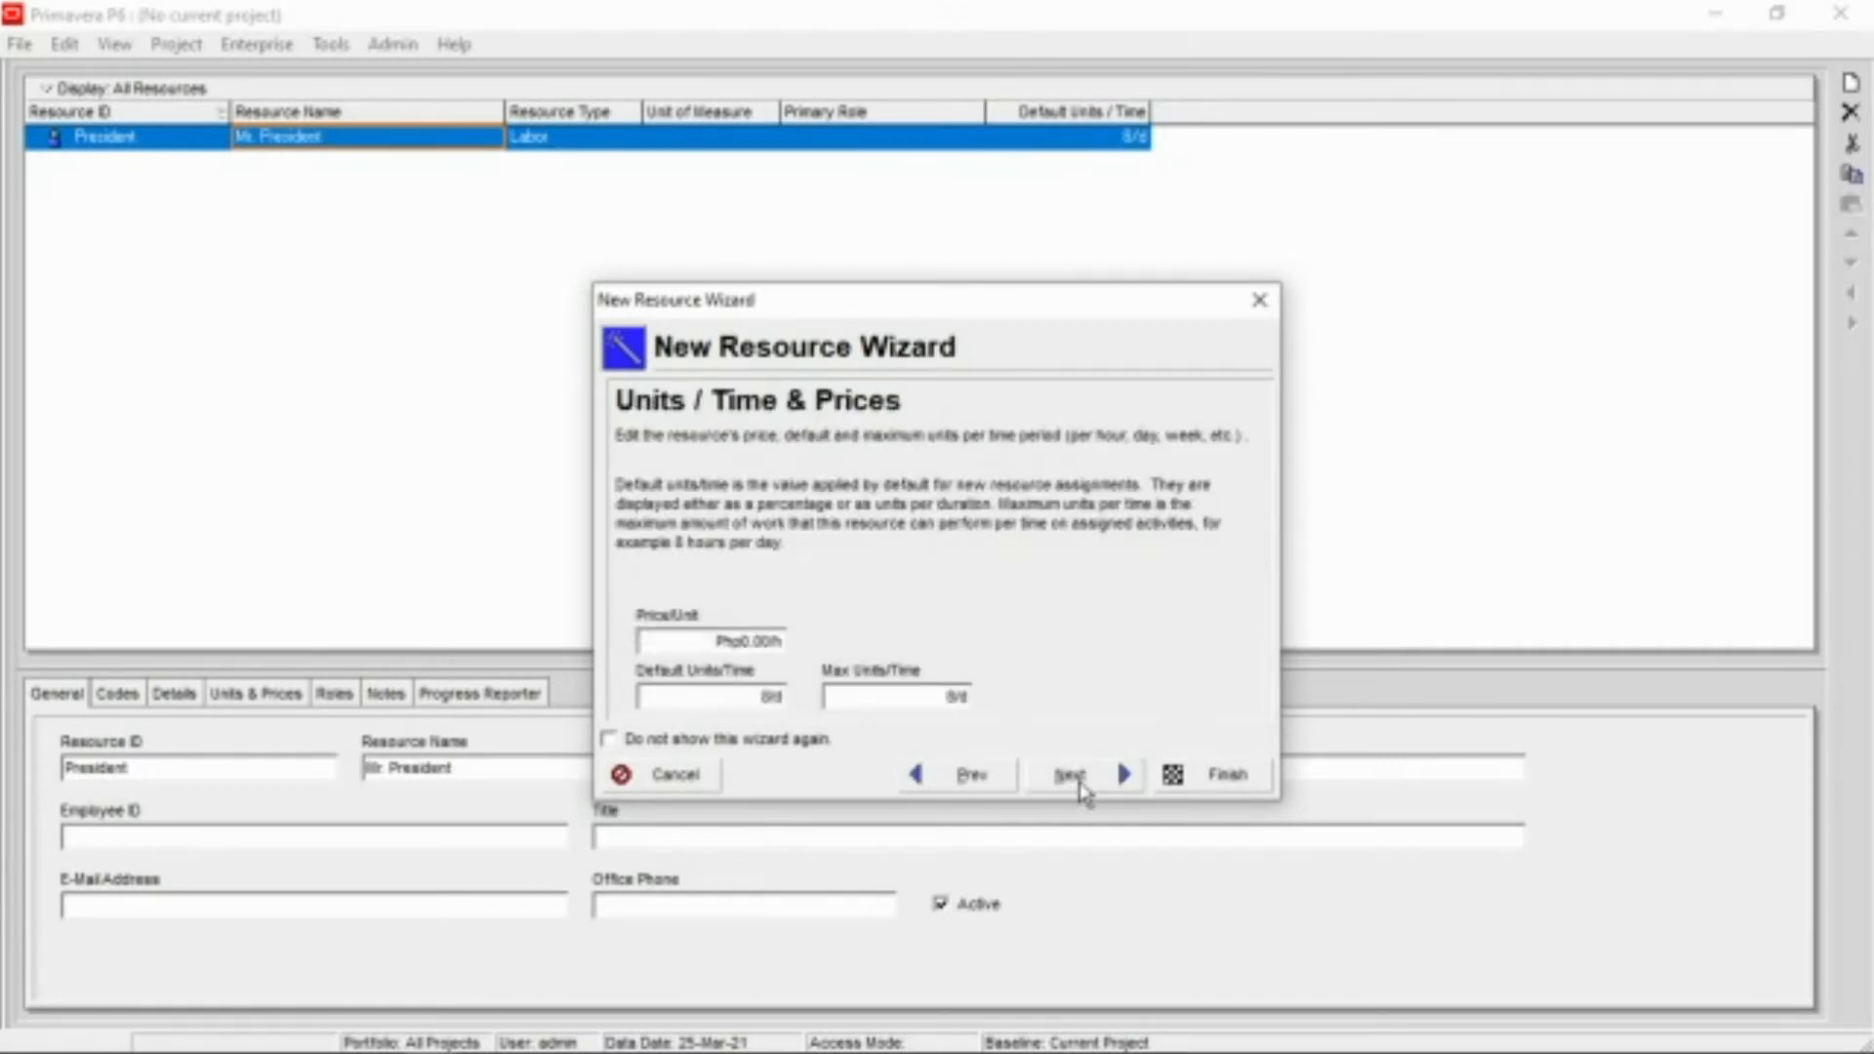
left_click(766, 642)
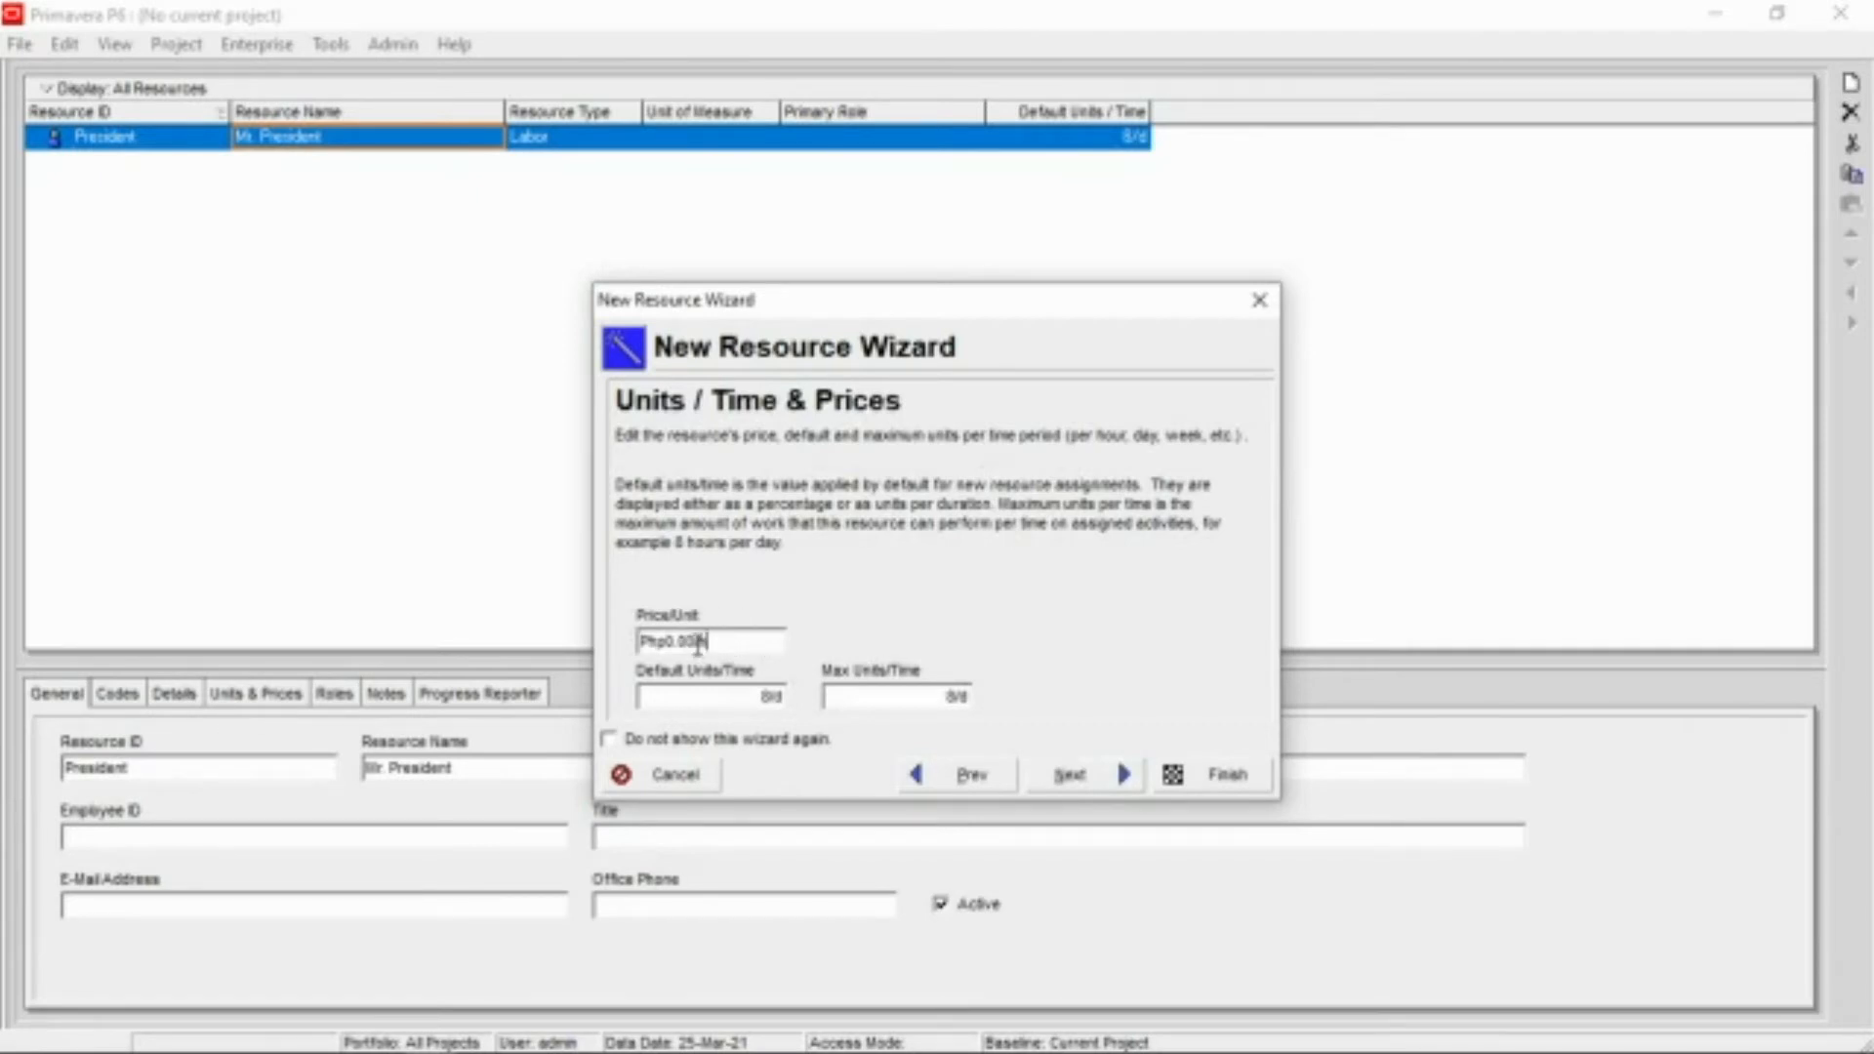
left_click_drag(703, 642, 669, 652)
type("300.00")
left_click(1072, 778)
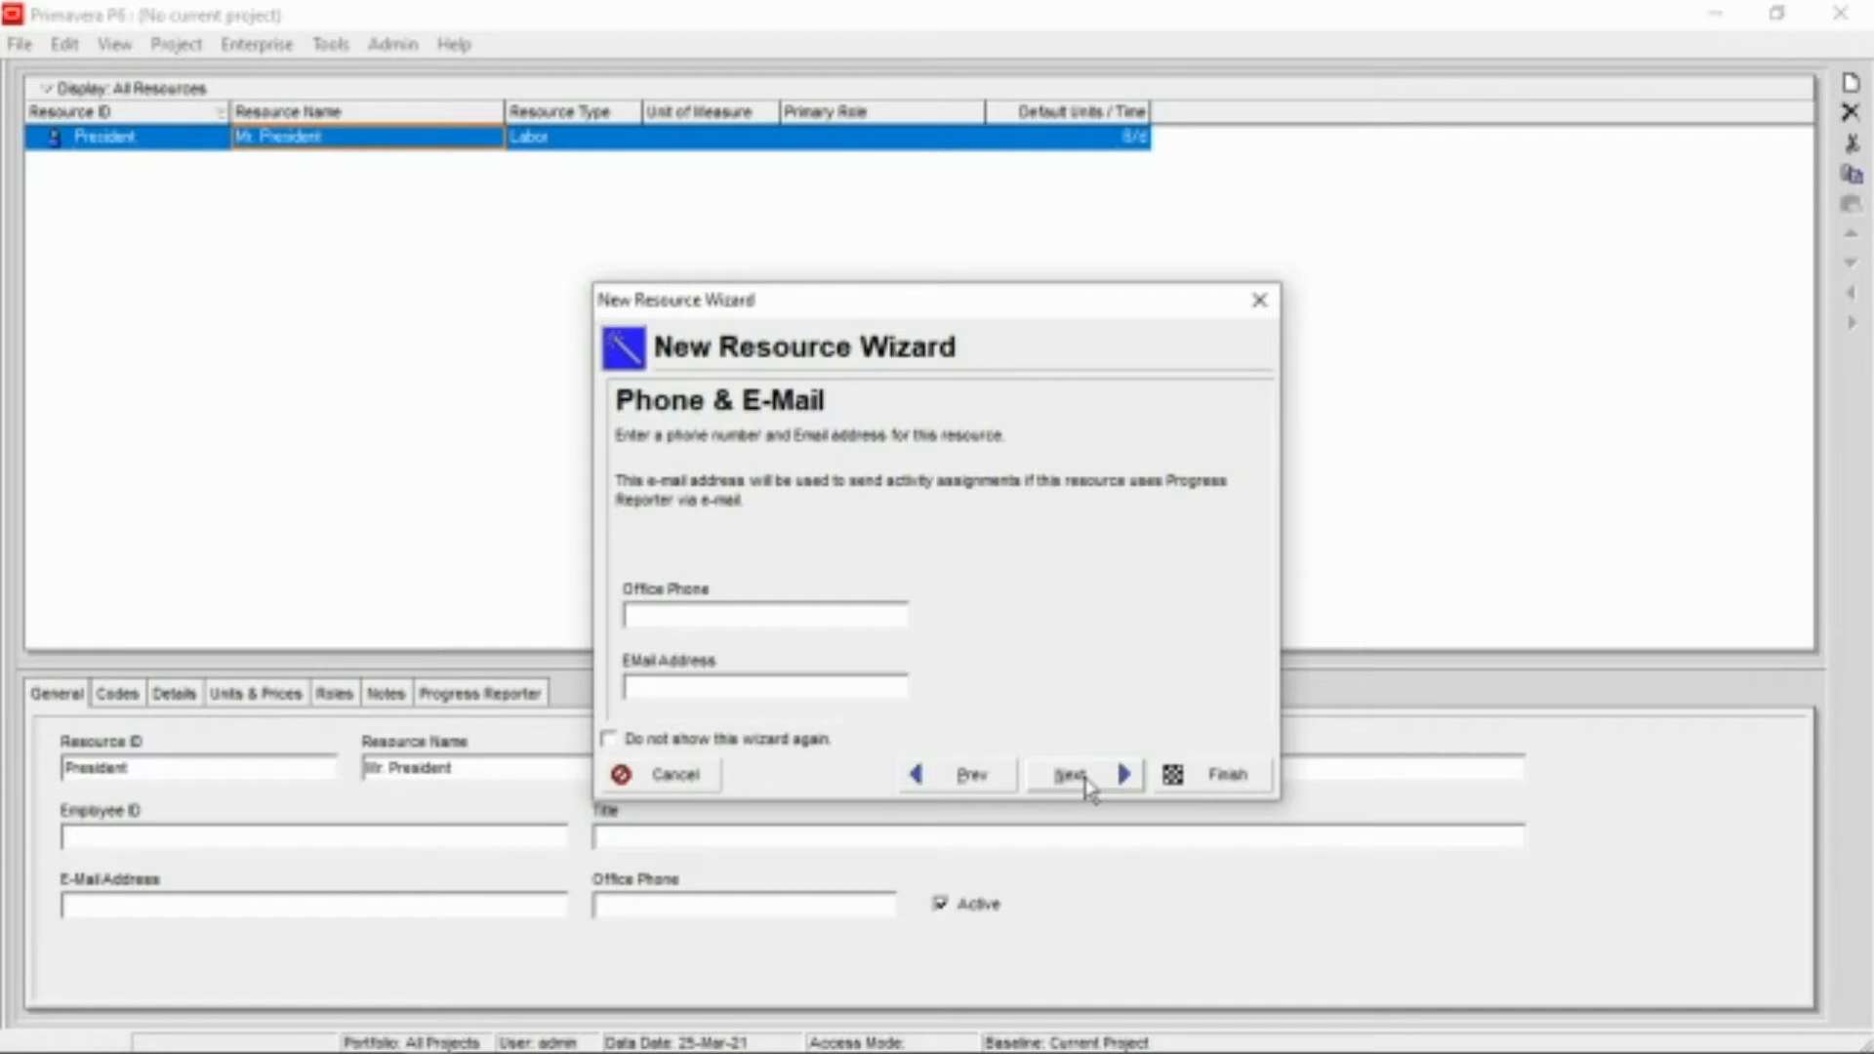
Leave the President resource's contact details and roles blank and assign it the existing calendar "6 days A Week"
left_click(1089, 787)
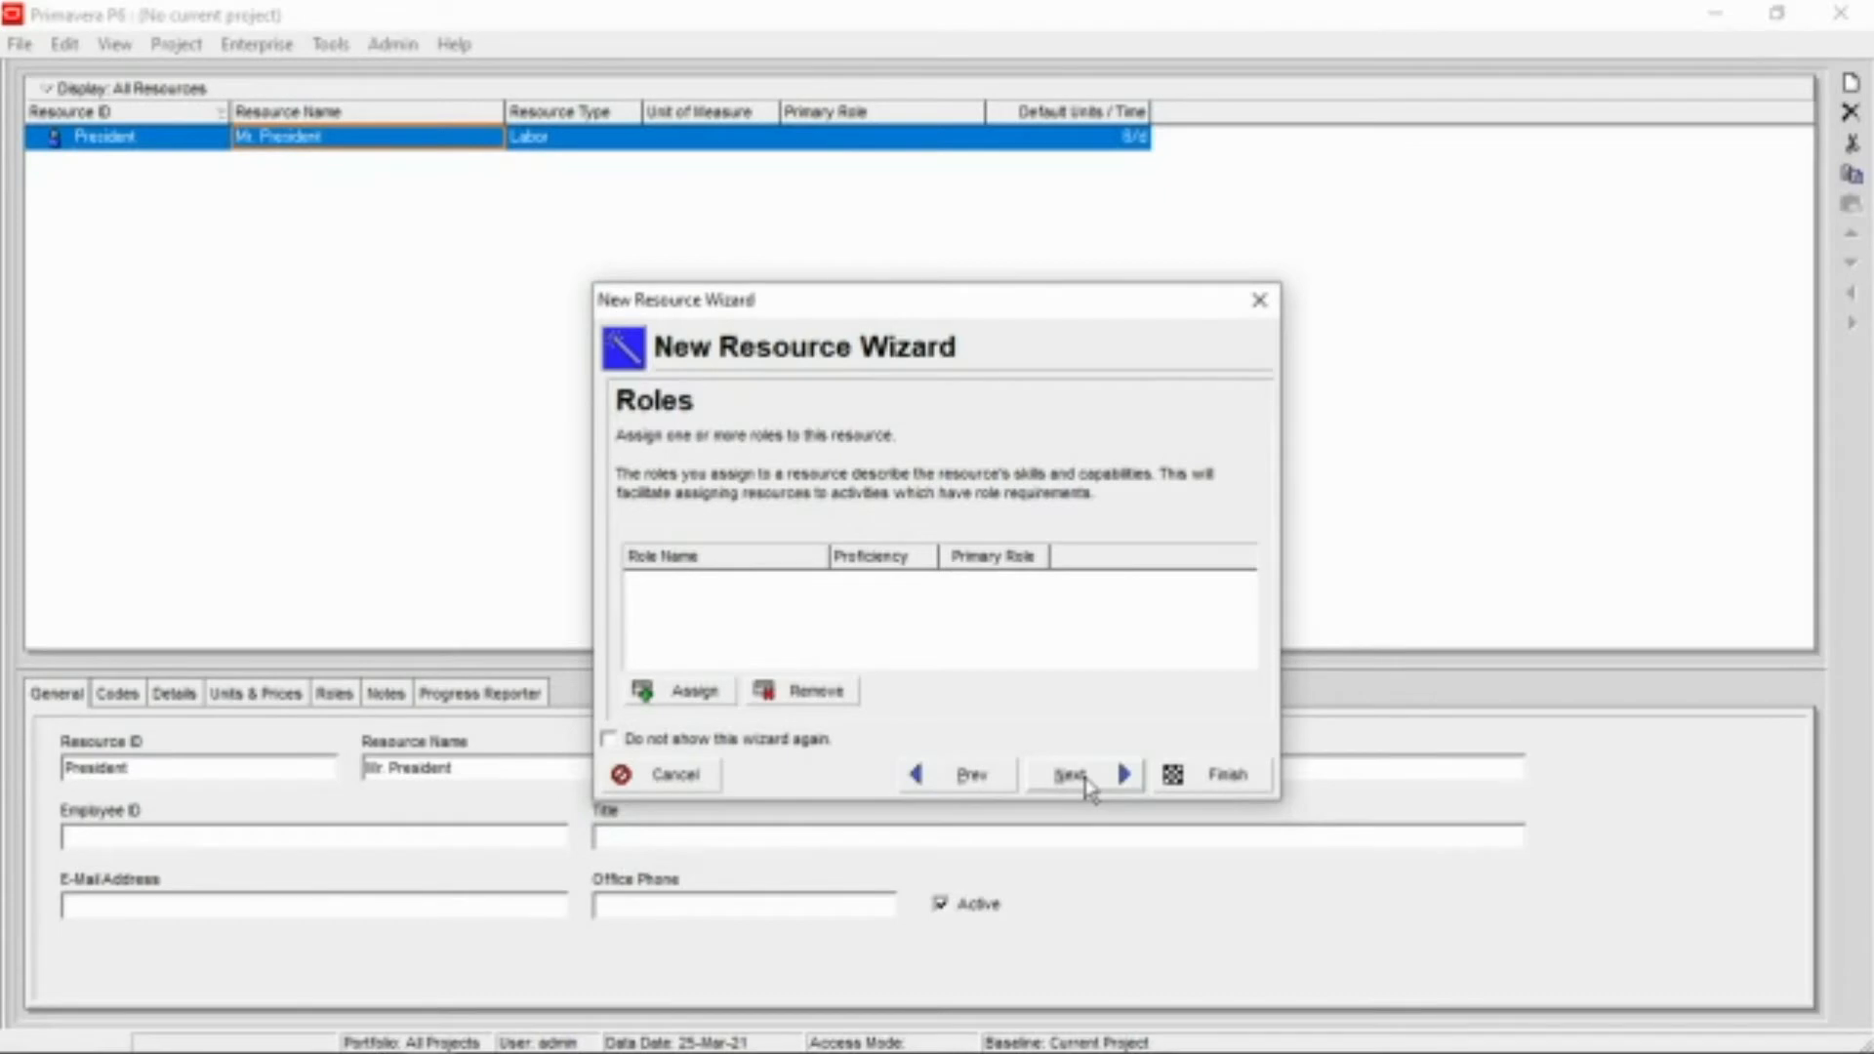
left_click(1089, 787)
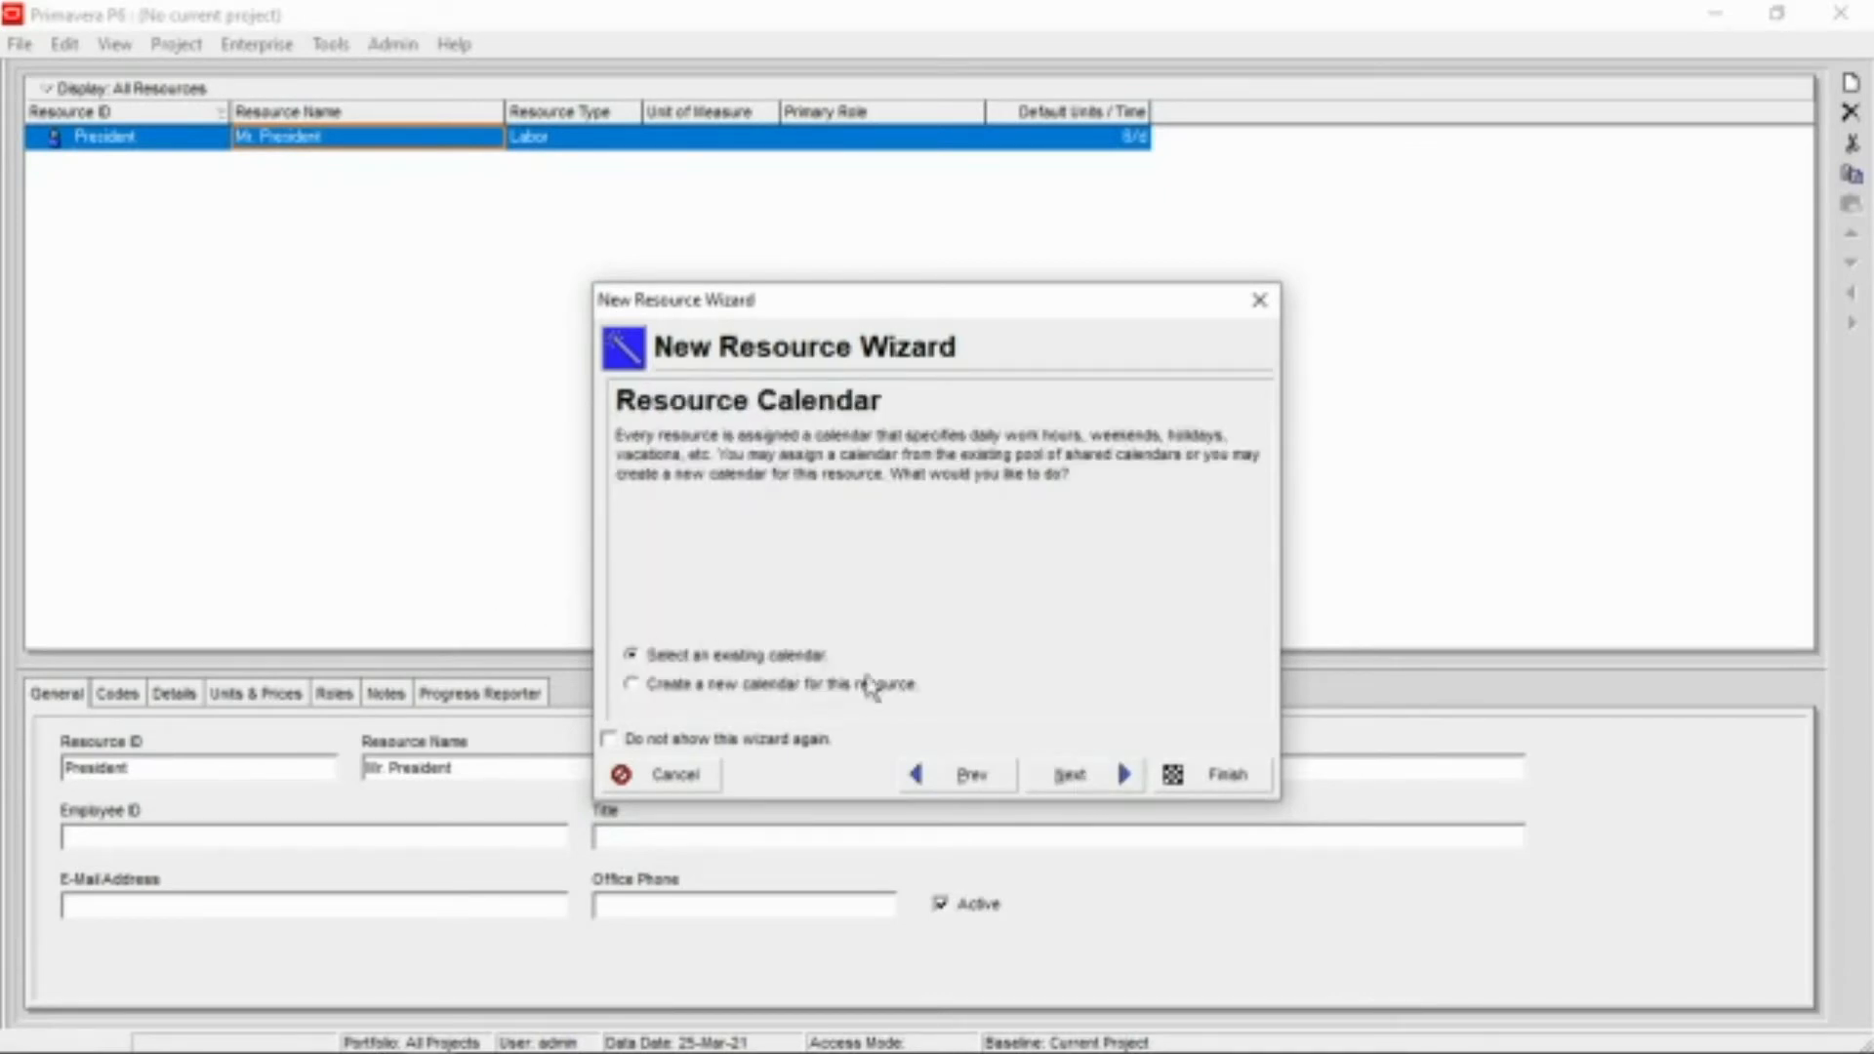
left_click(1074, 781)
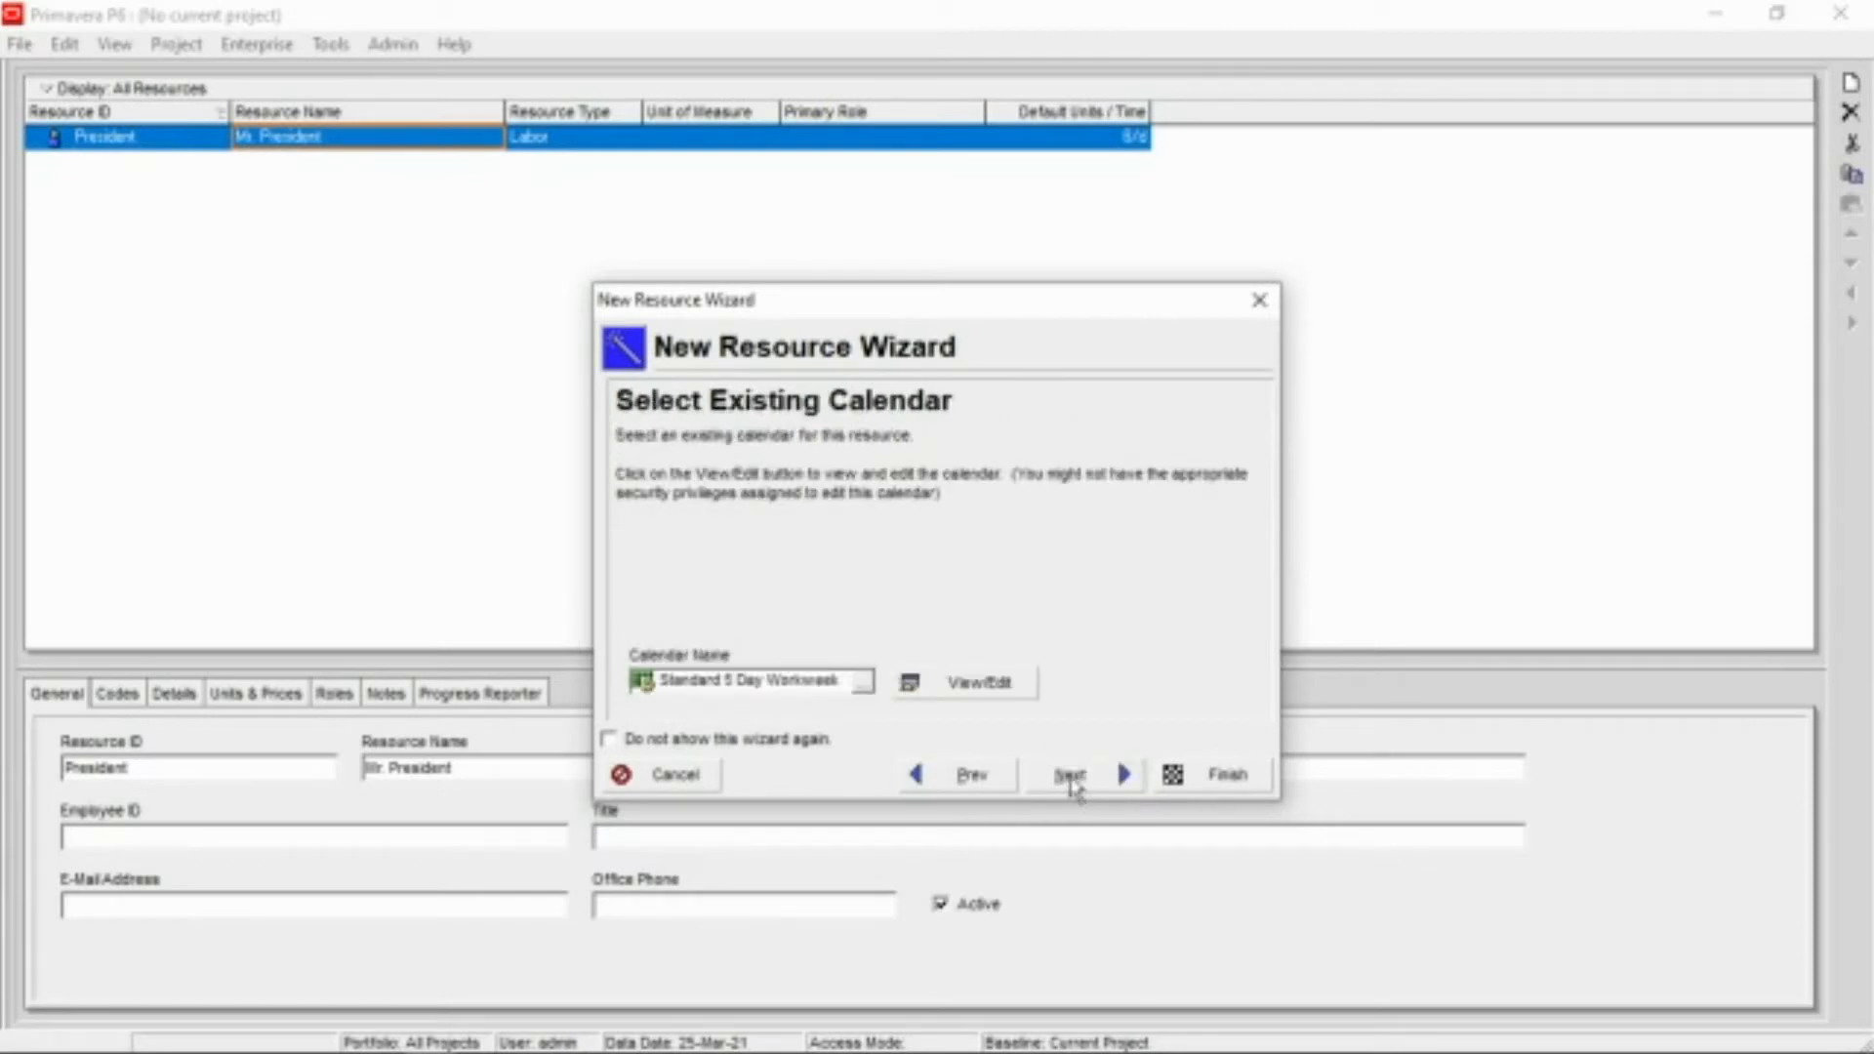
left_click(864, 684)
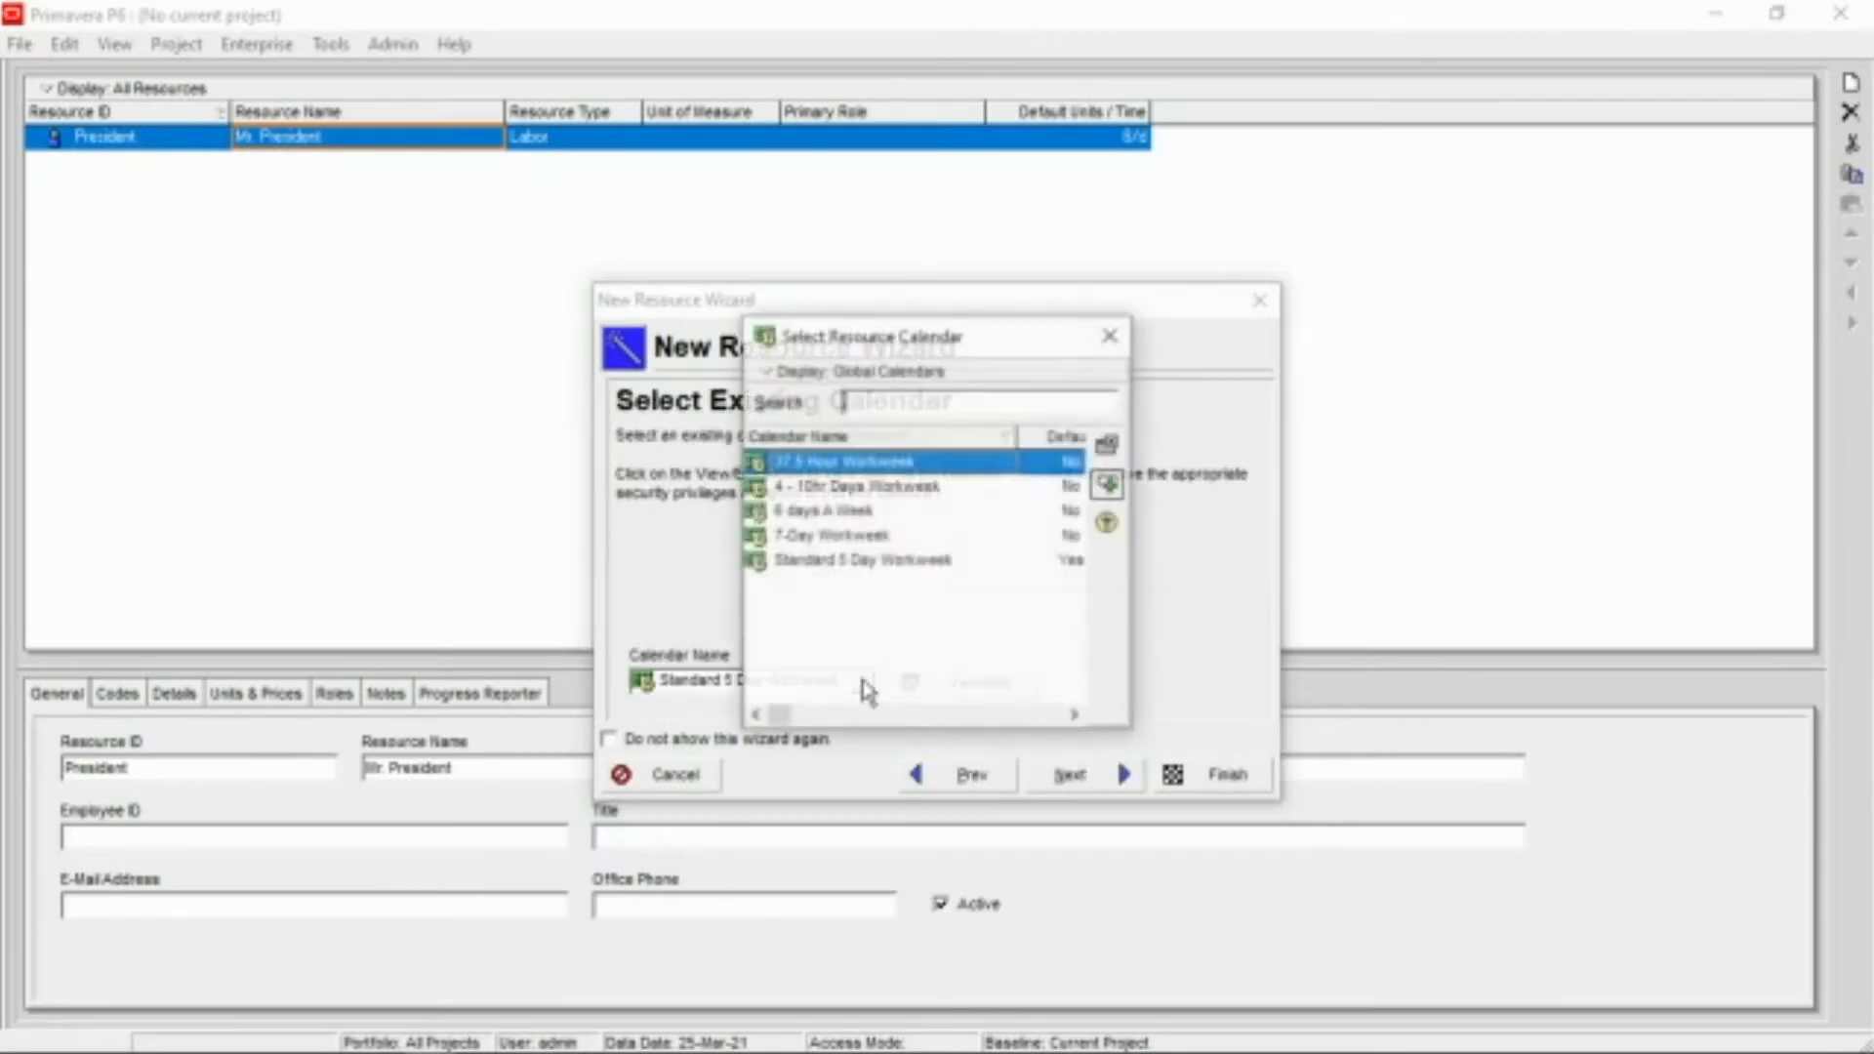
left_click(846, 511)
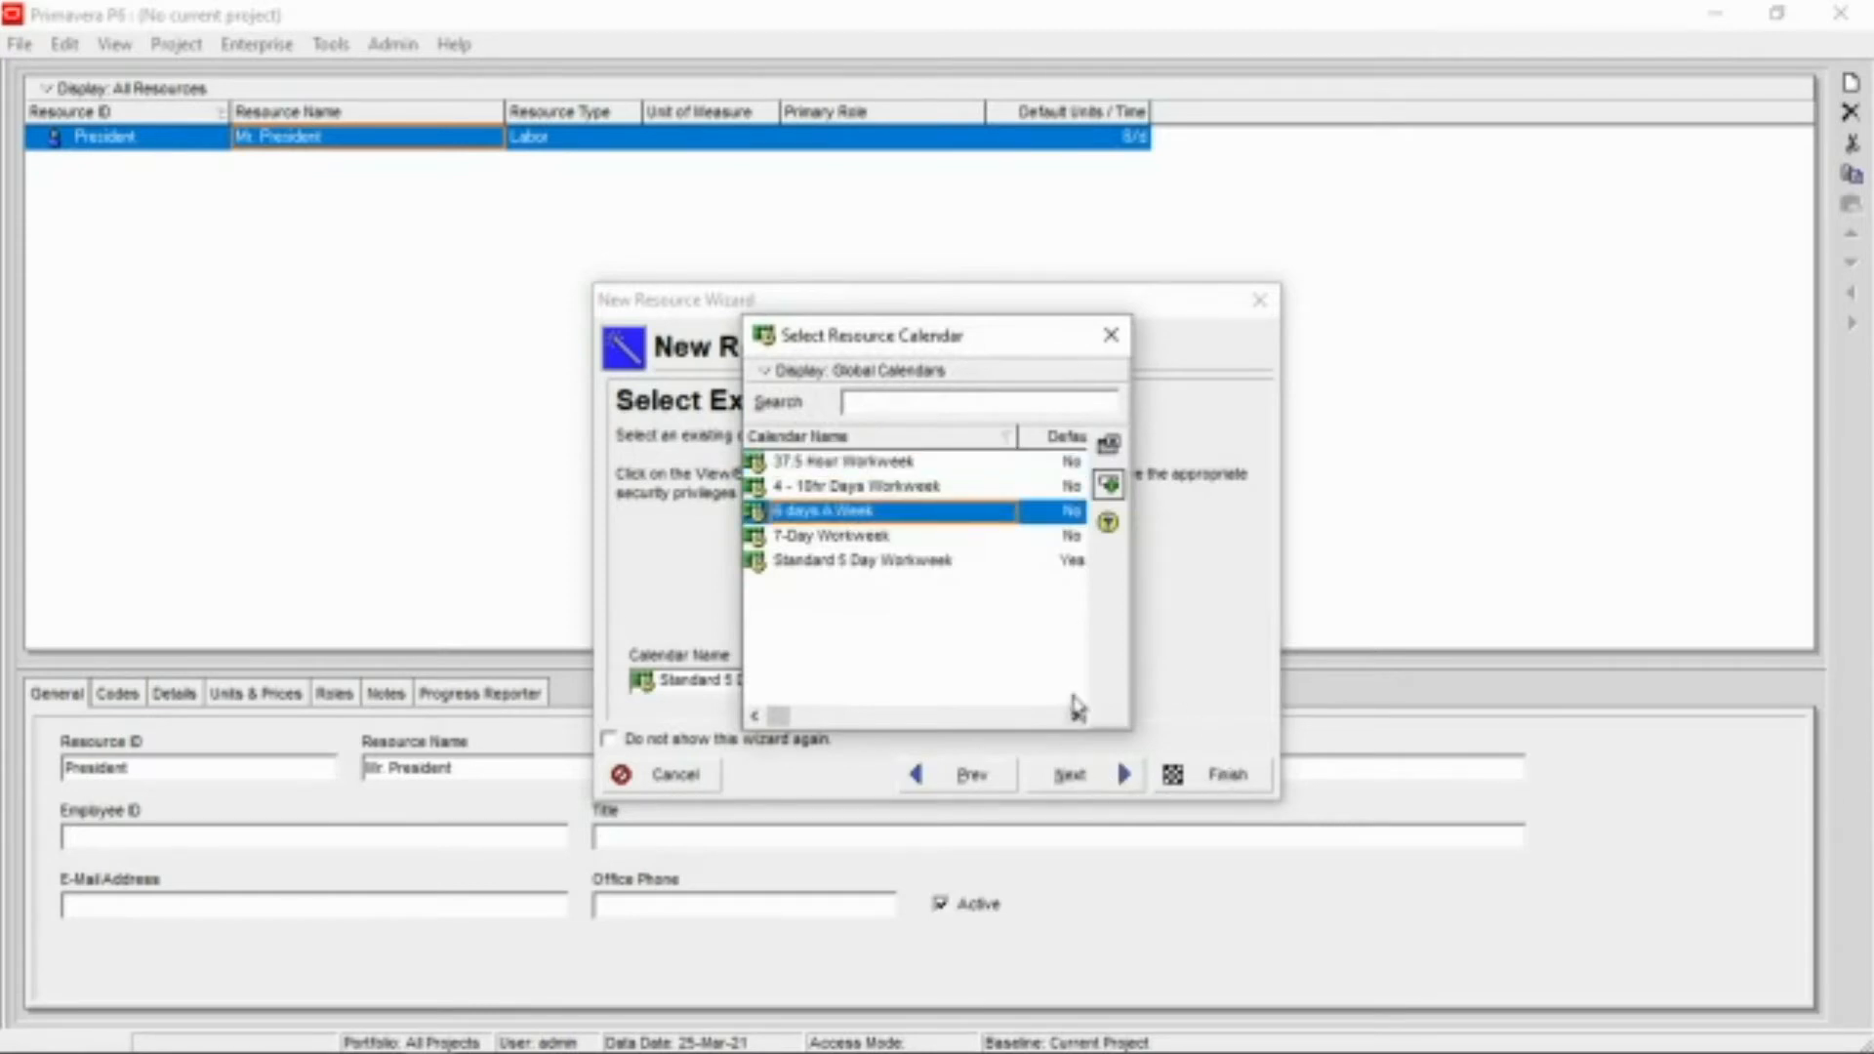
left_click(1109, 484)
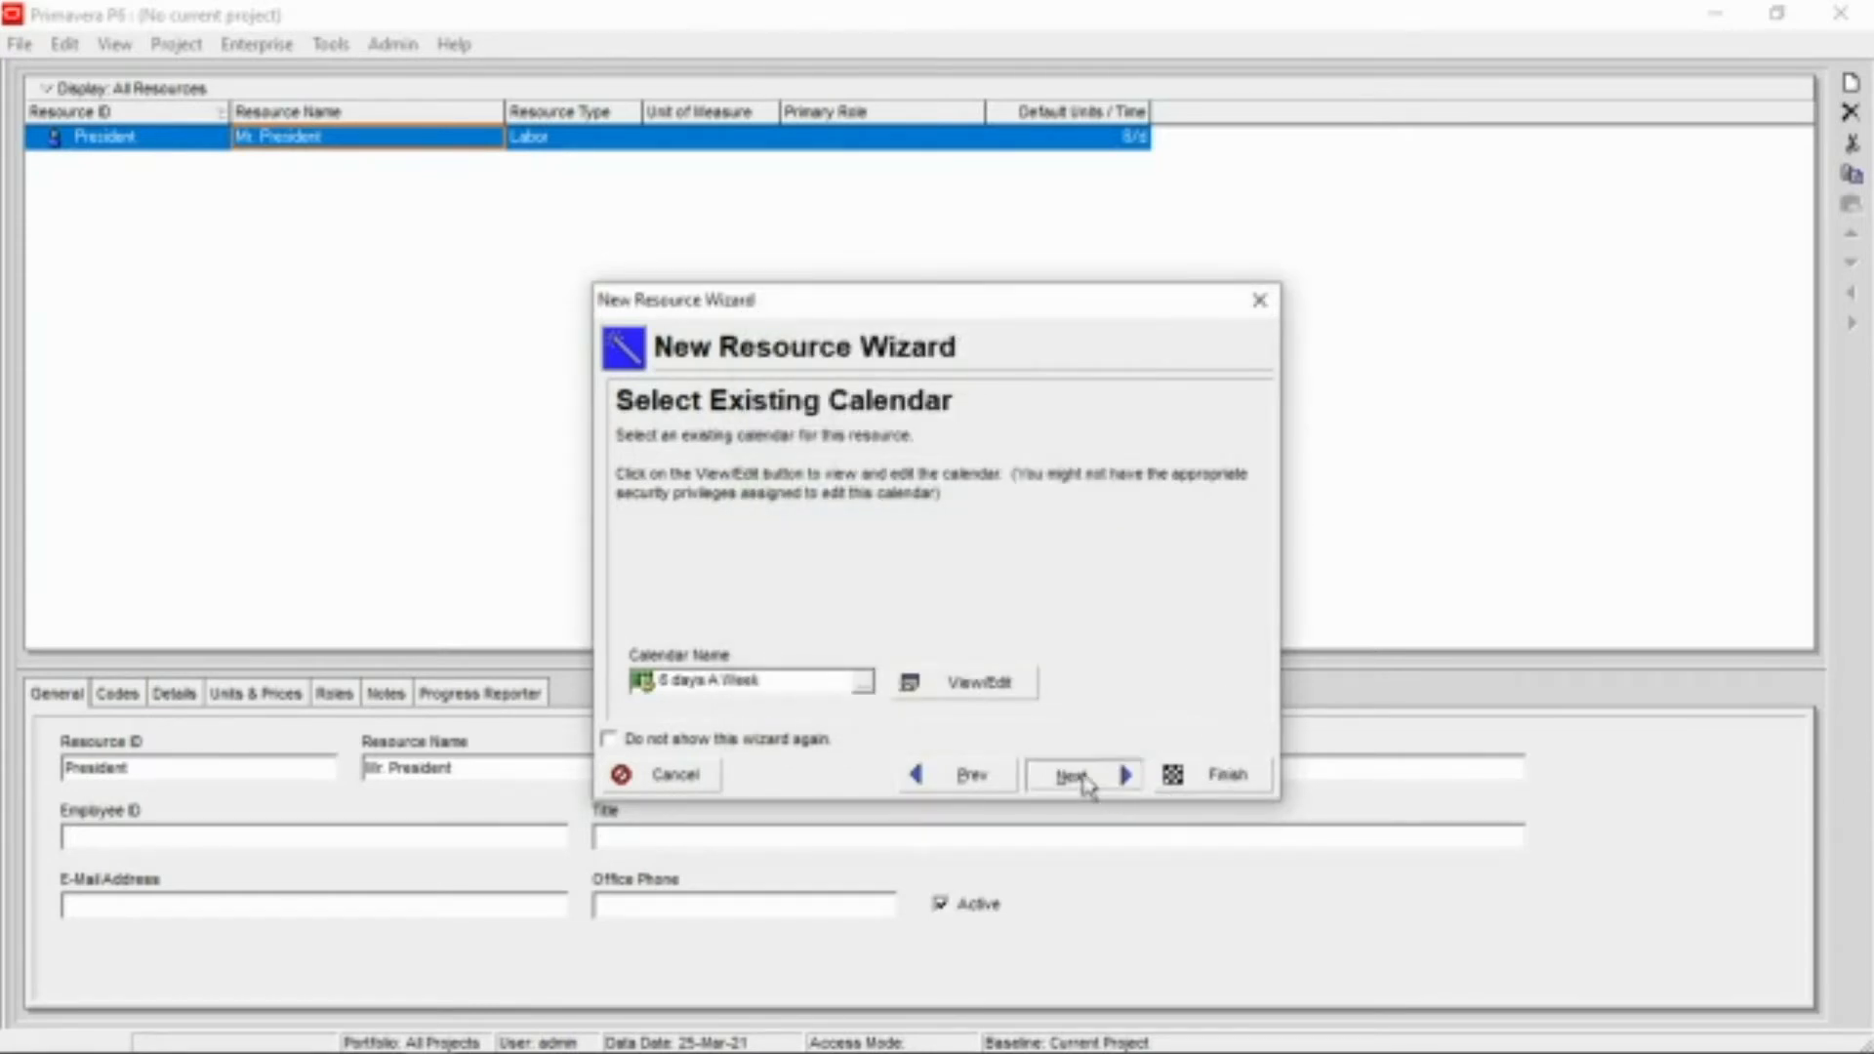
left_click(1083, 779)
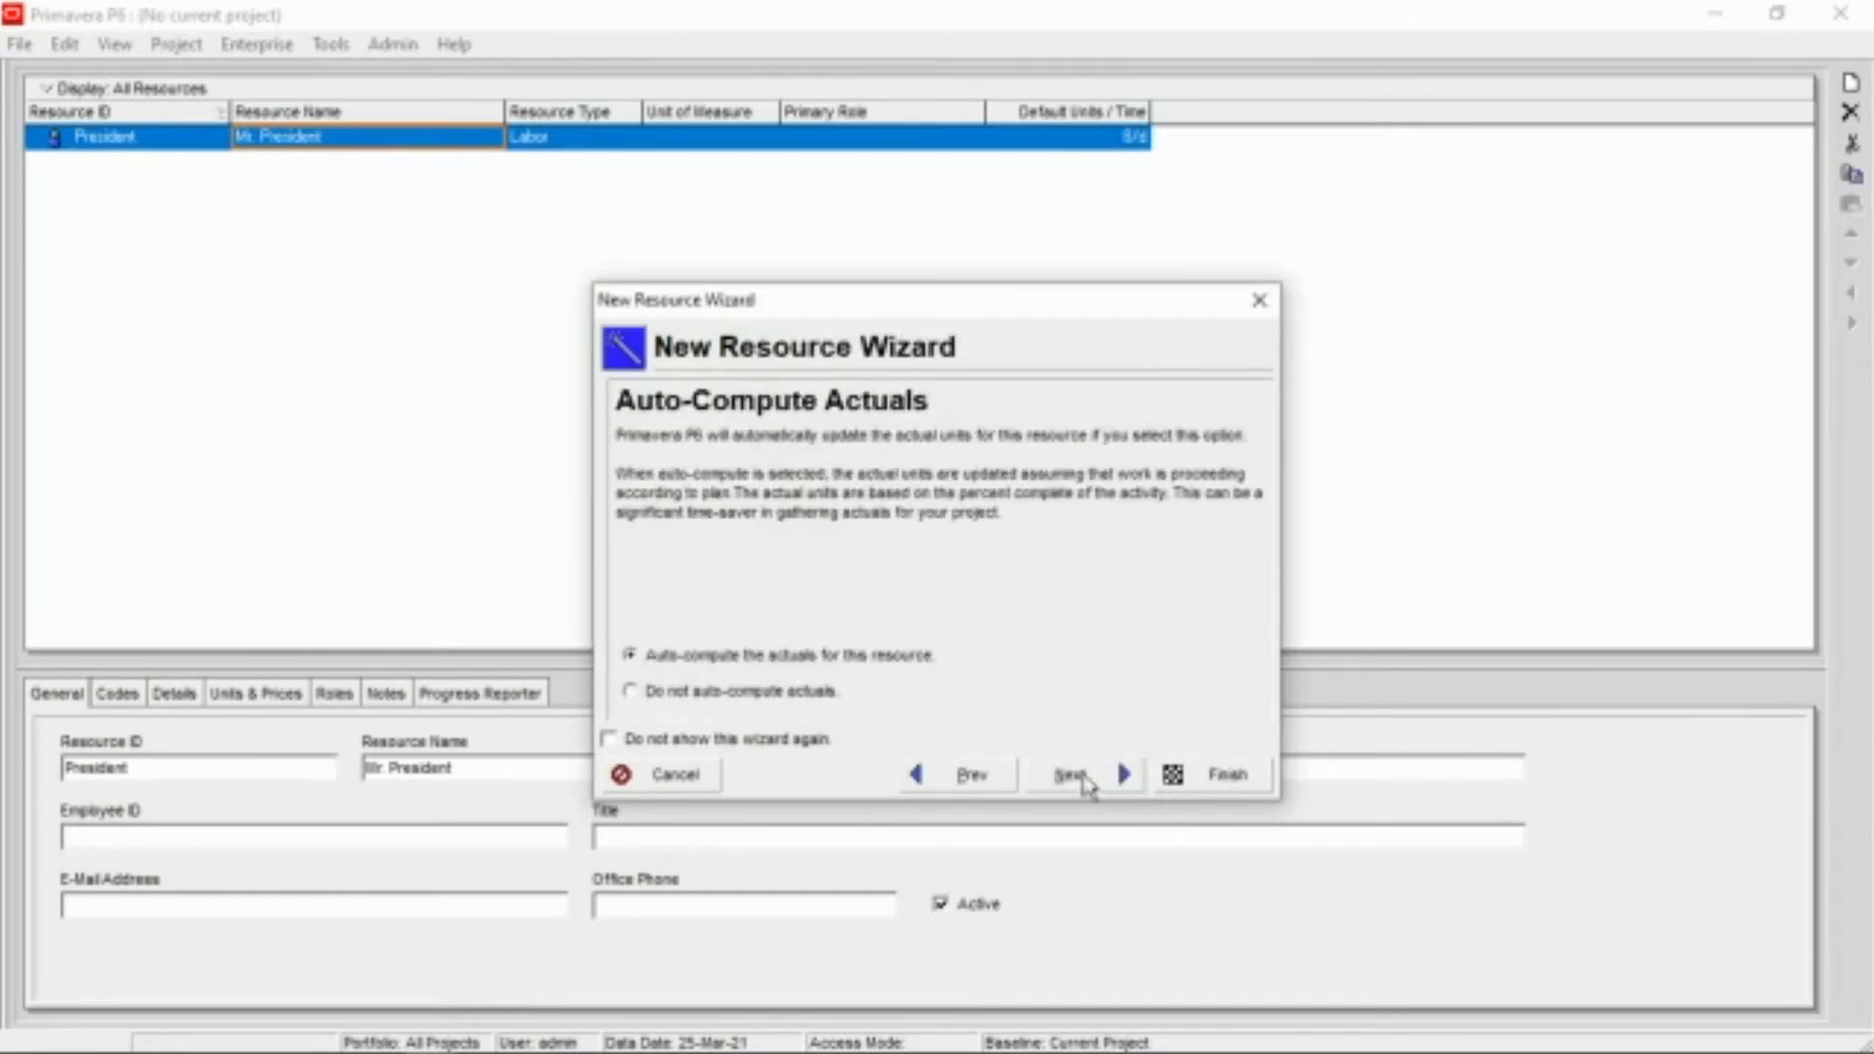
Choose not to auto-compute actuals or set up Progress Reporter for the President resource, and finish the wizard
left_click(627, 692)
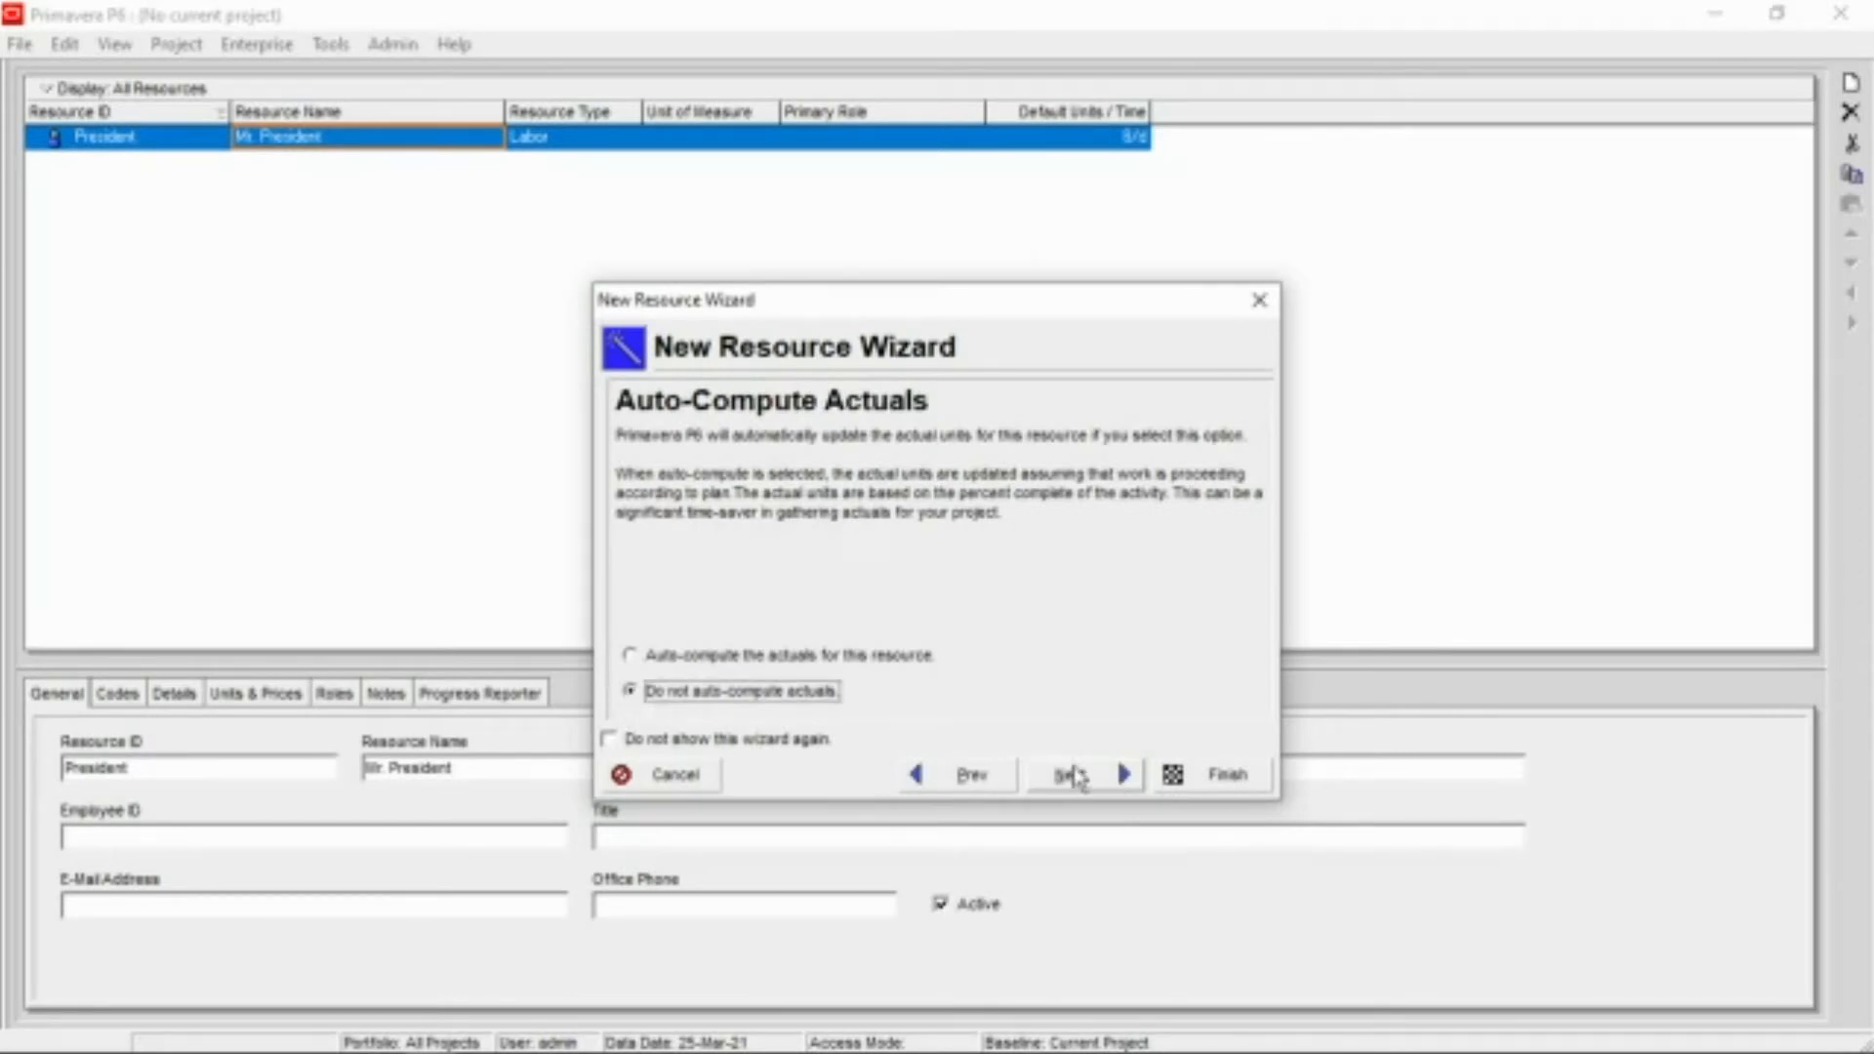
left_click(1073, 775)
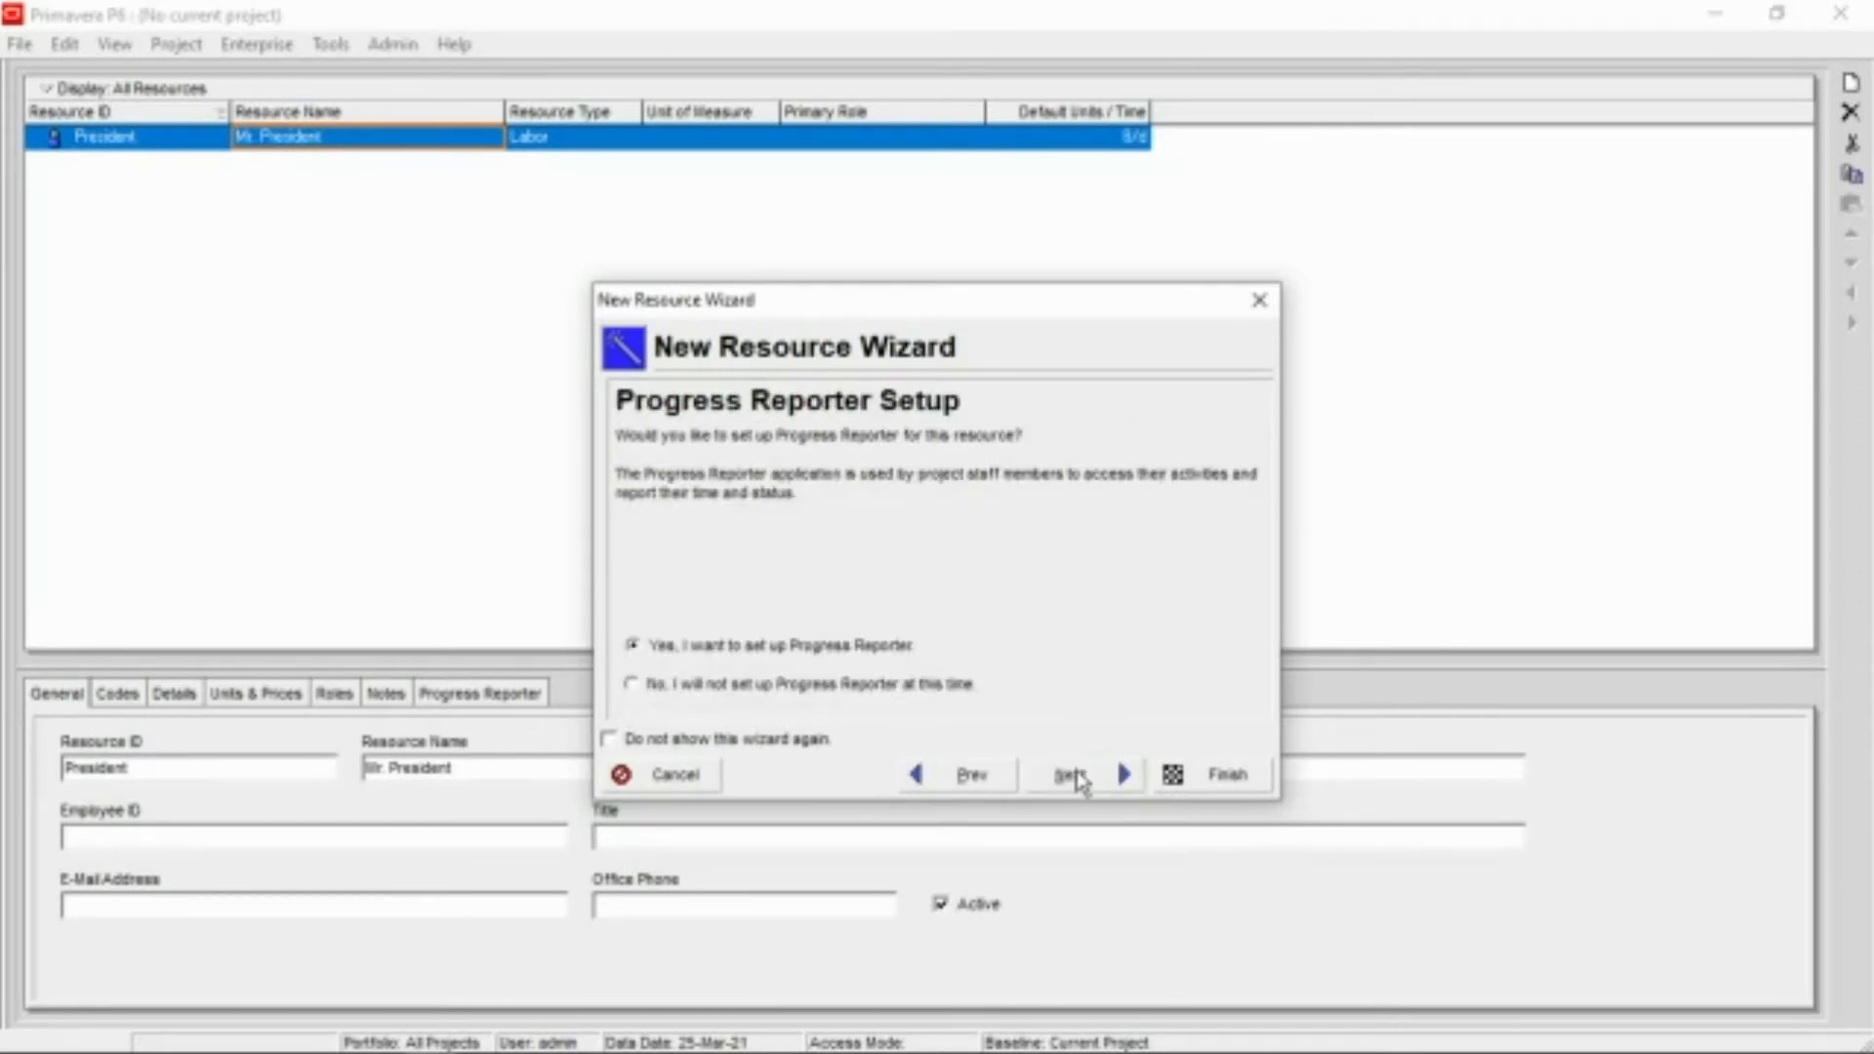
left_click(629, 689)
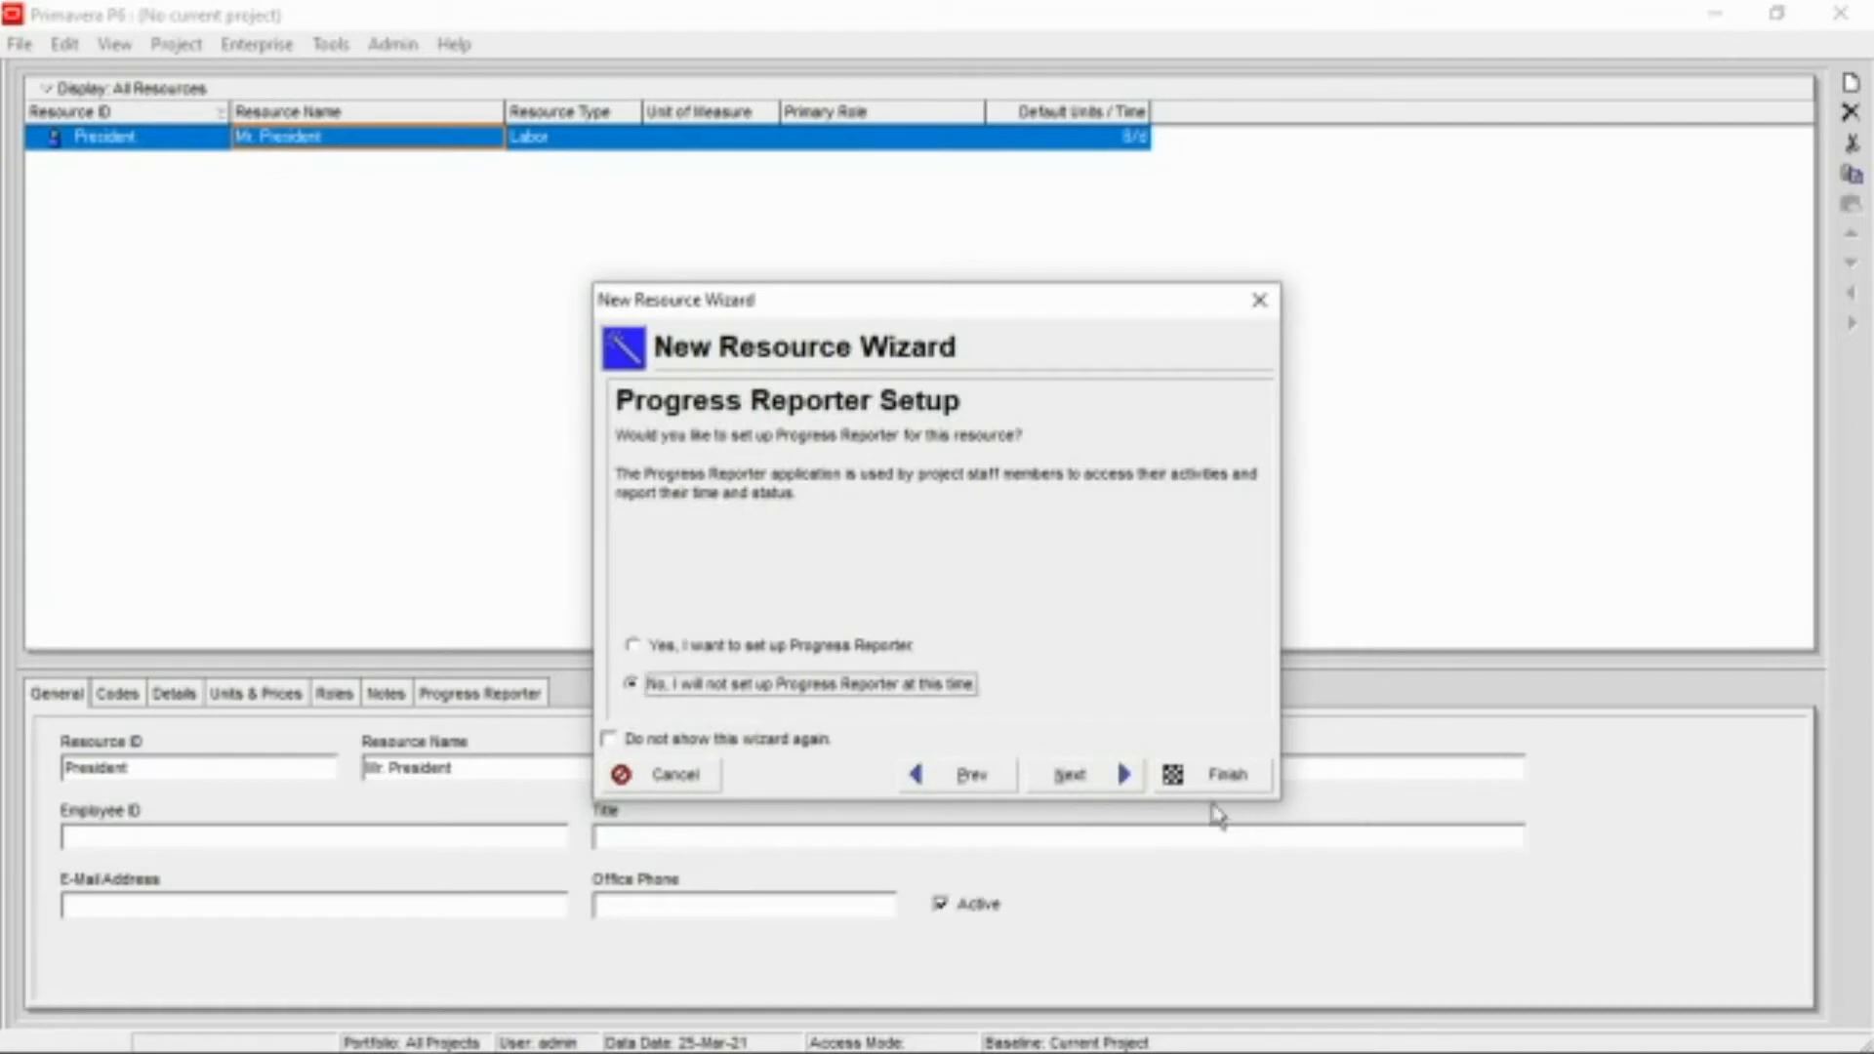
left_click(1073, 781)
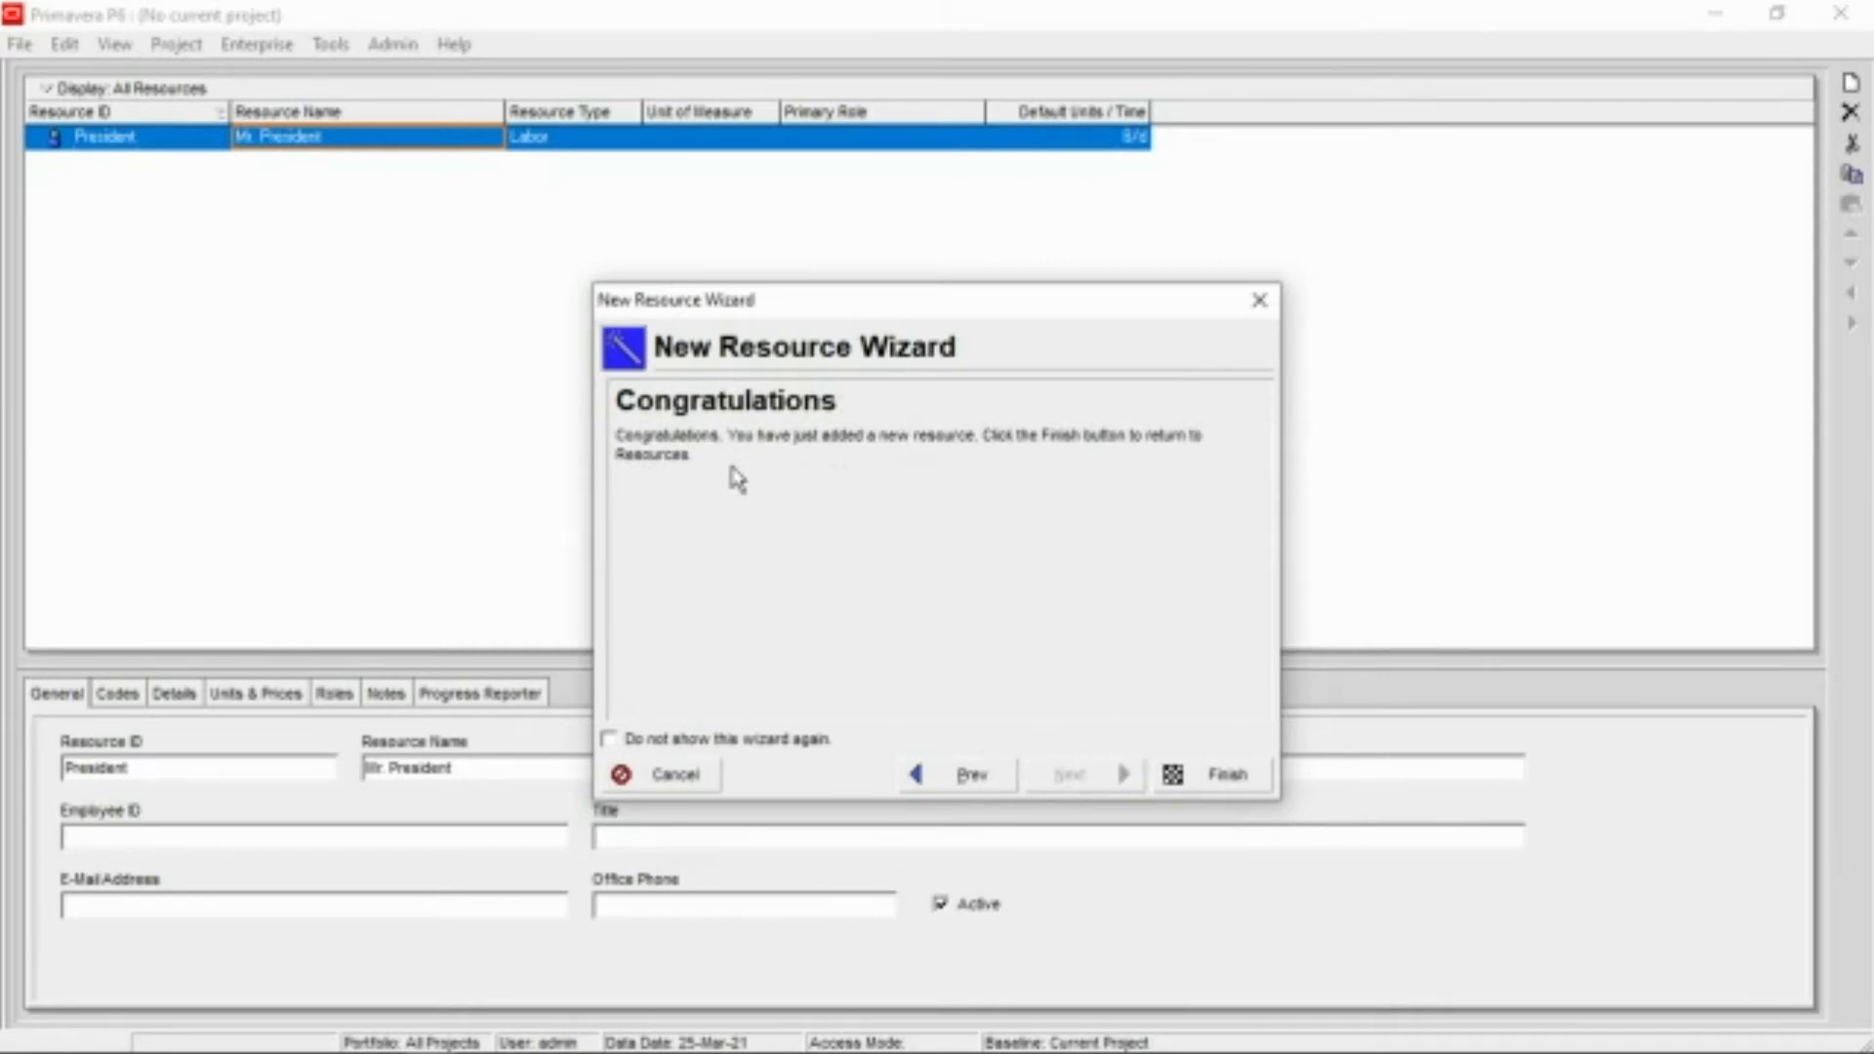
left_click(1215, 786)
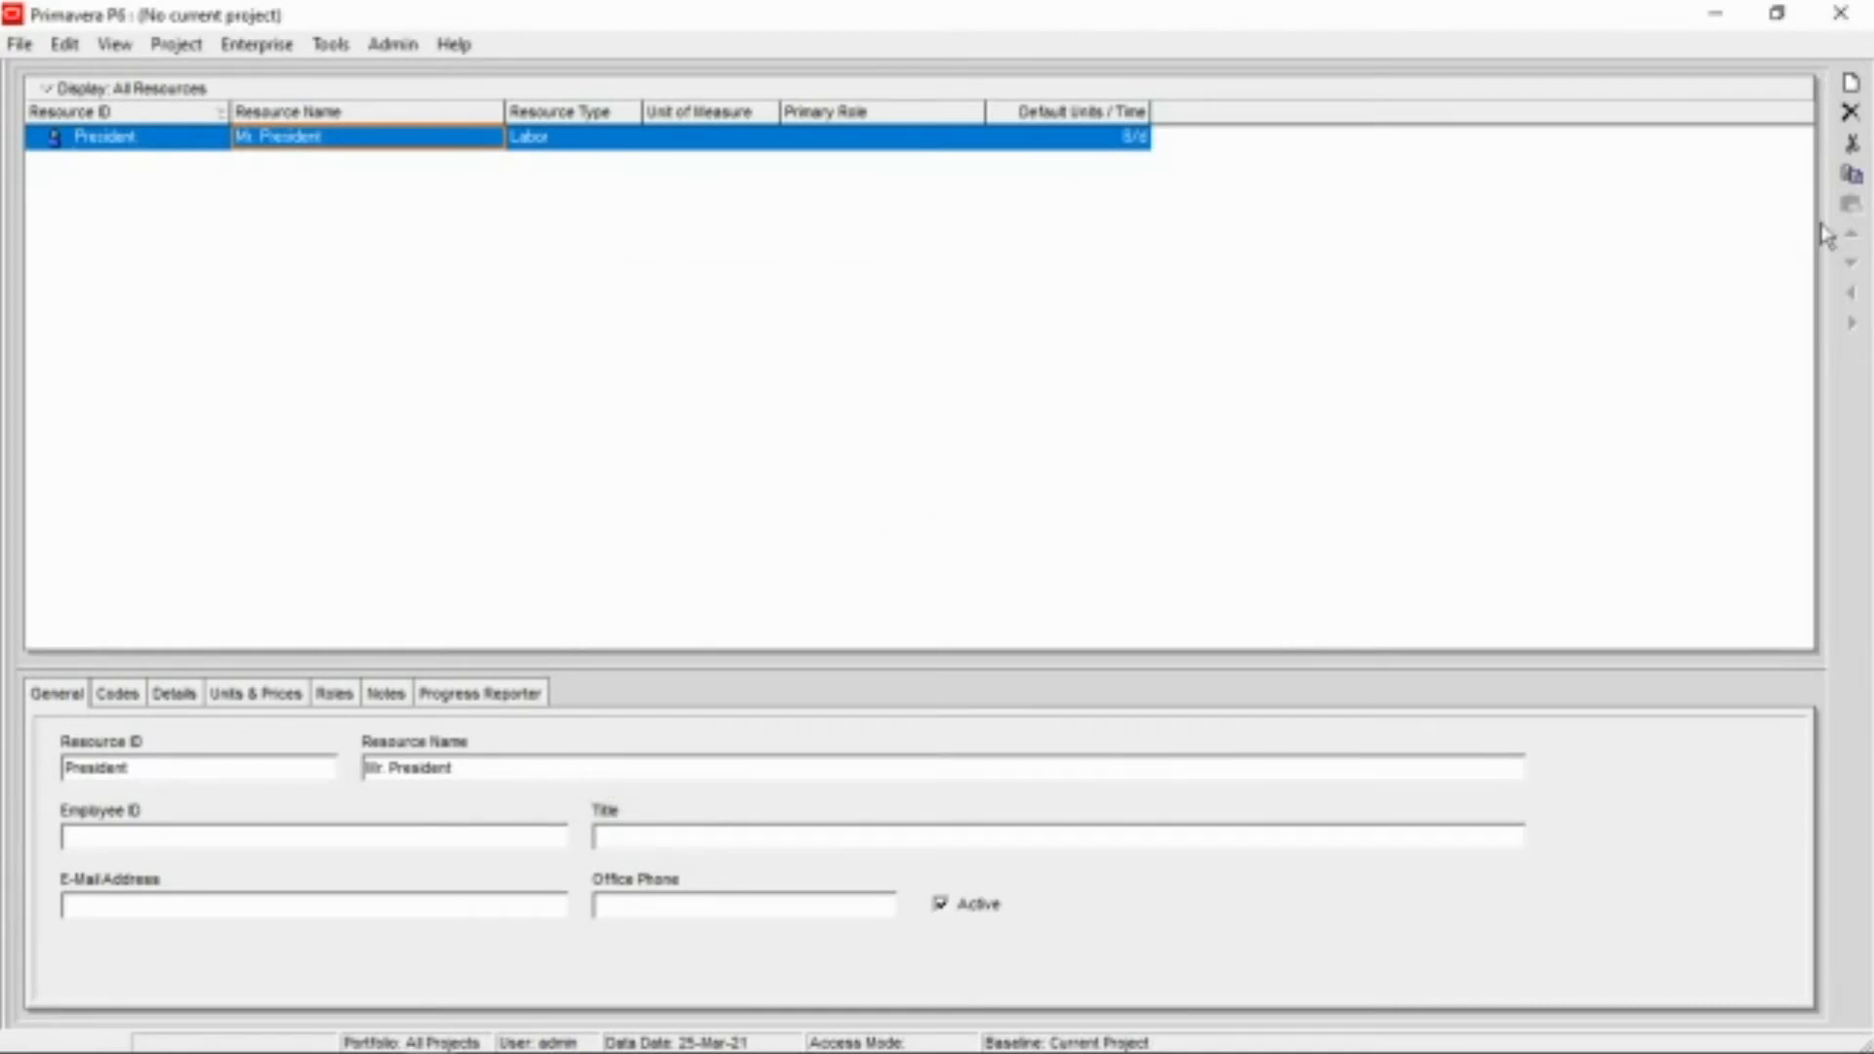
Add a new resource under President with the ID PM 1 and enter the manager's first name as its name
left_click(1852, 86)
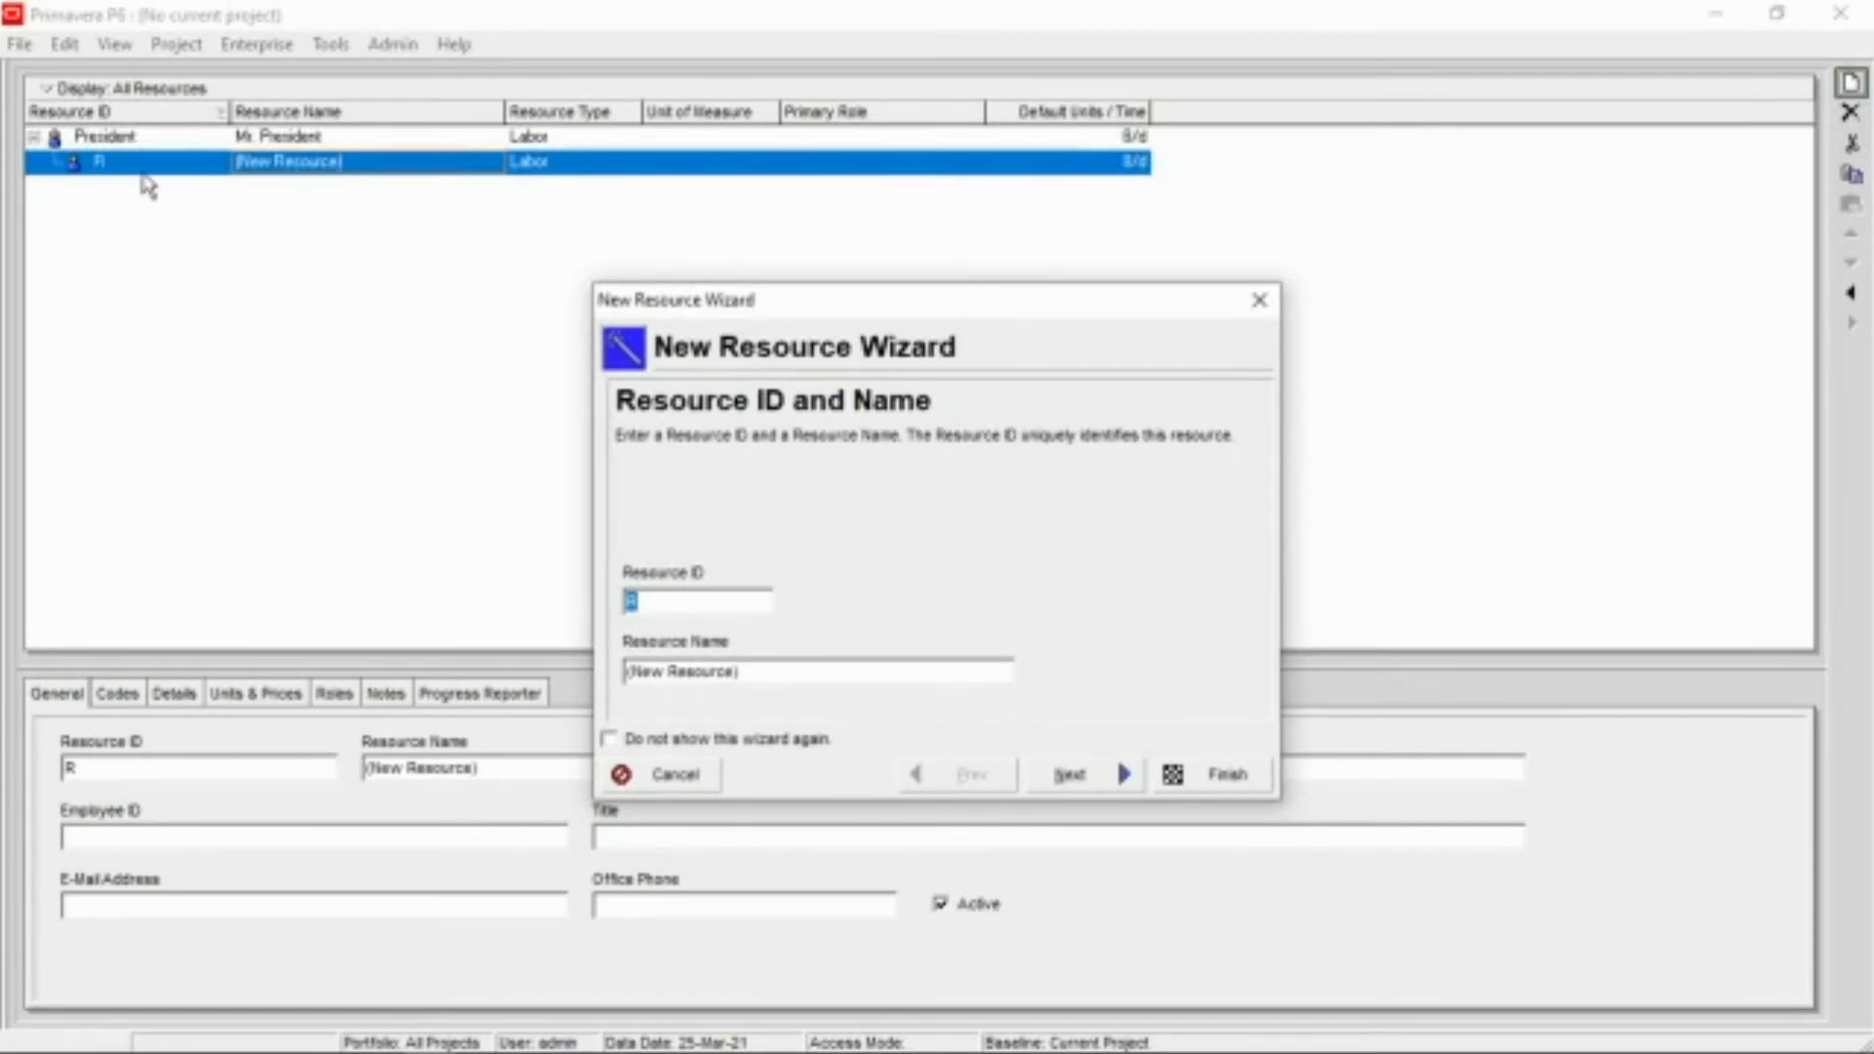
left_click(673, 603)
left_click_drag(672, 603, 618, 605)
type("RM 1")
left_click_drag(808, 677, 584, 686)
type("Mike")
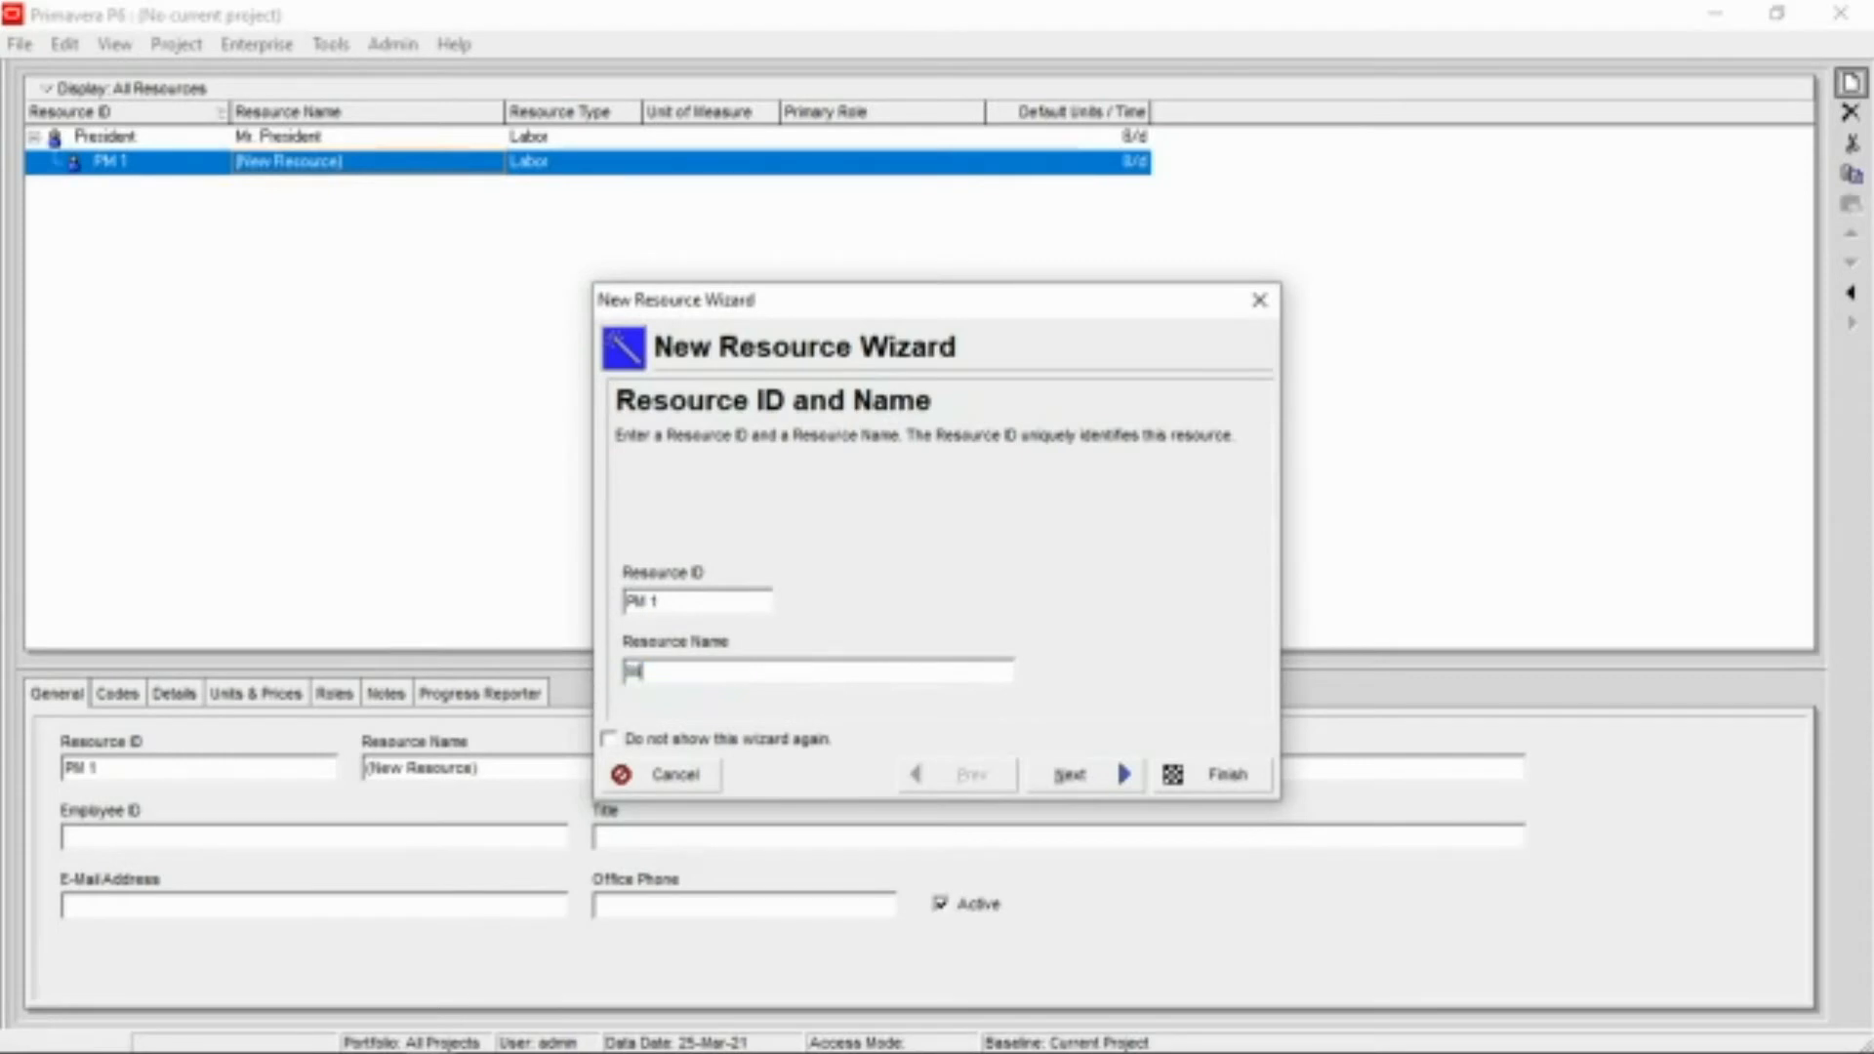
Keep resource PM 1 as Labor and set its price per unit to Php2000 per hour
left_click(1069, 775)
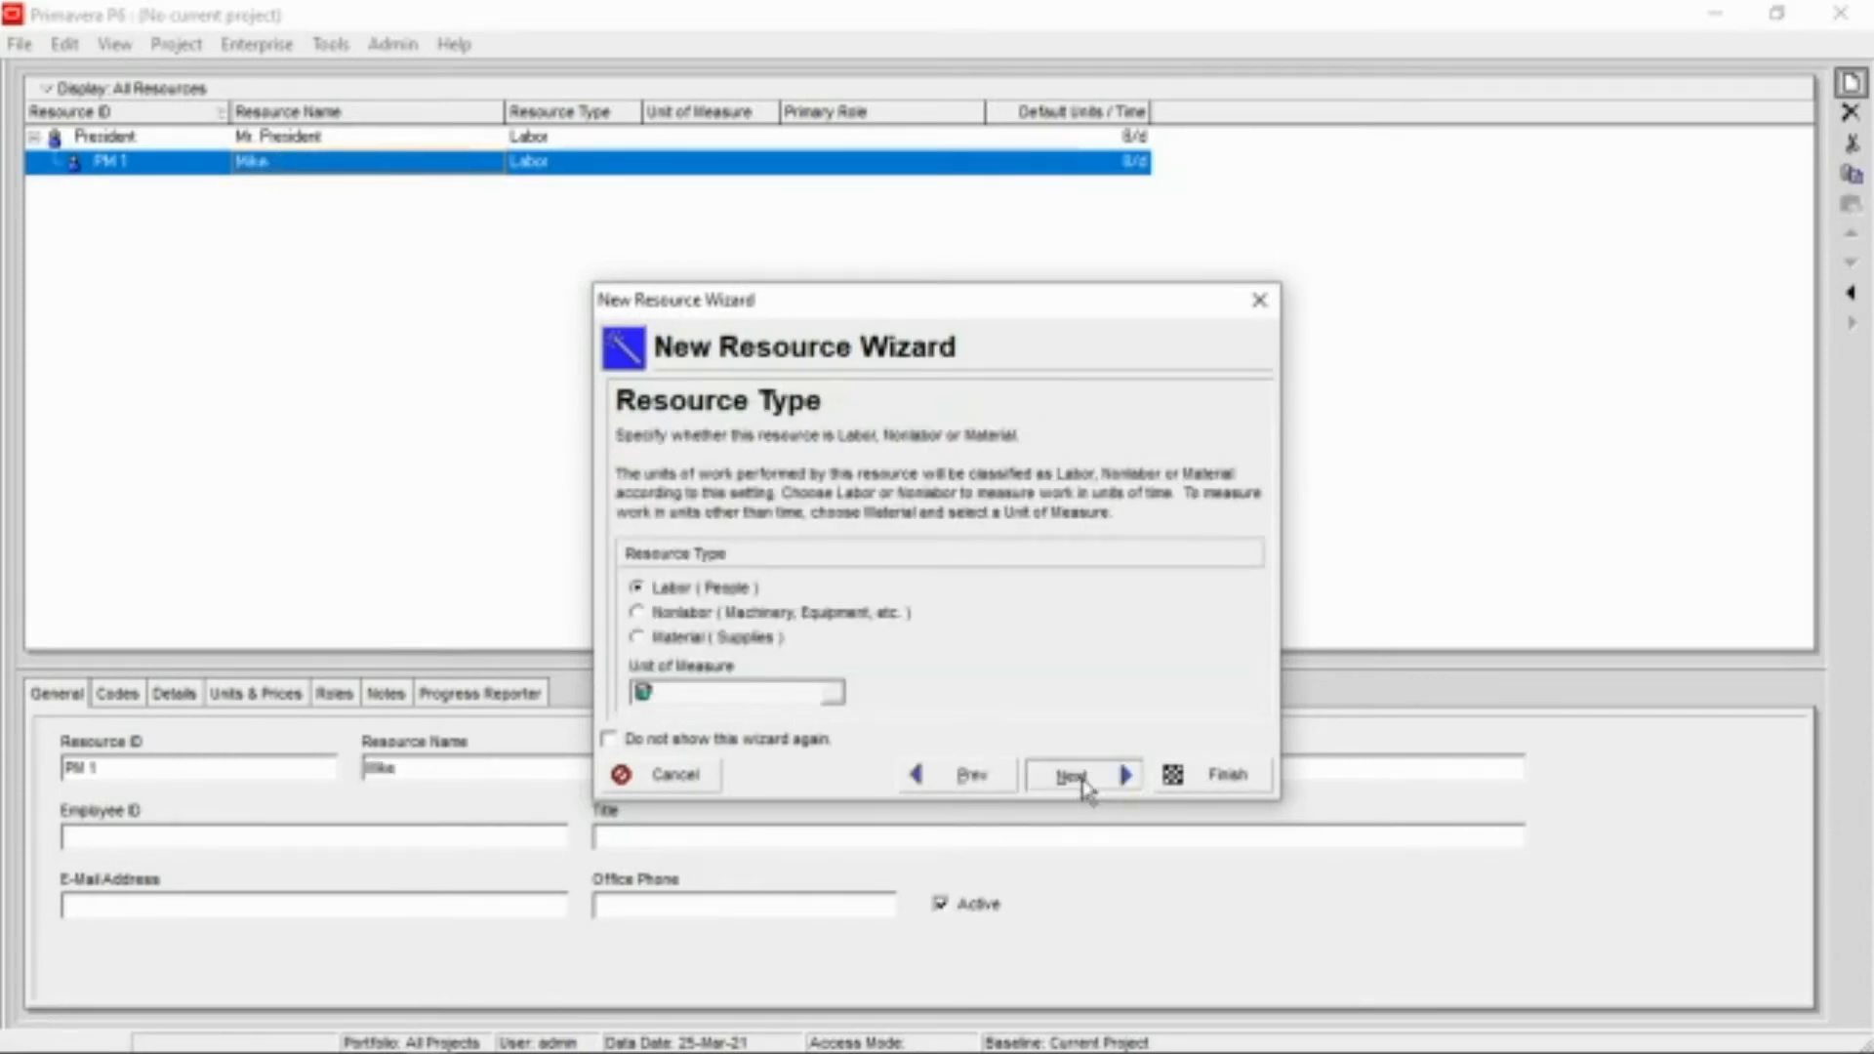
left_click(1071, 775)
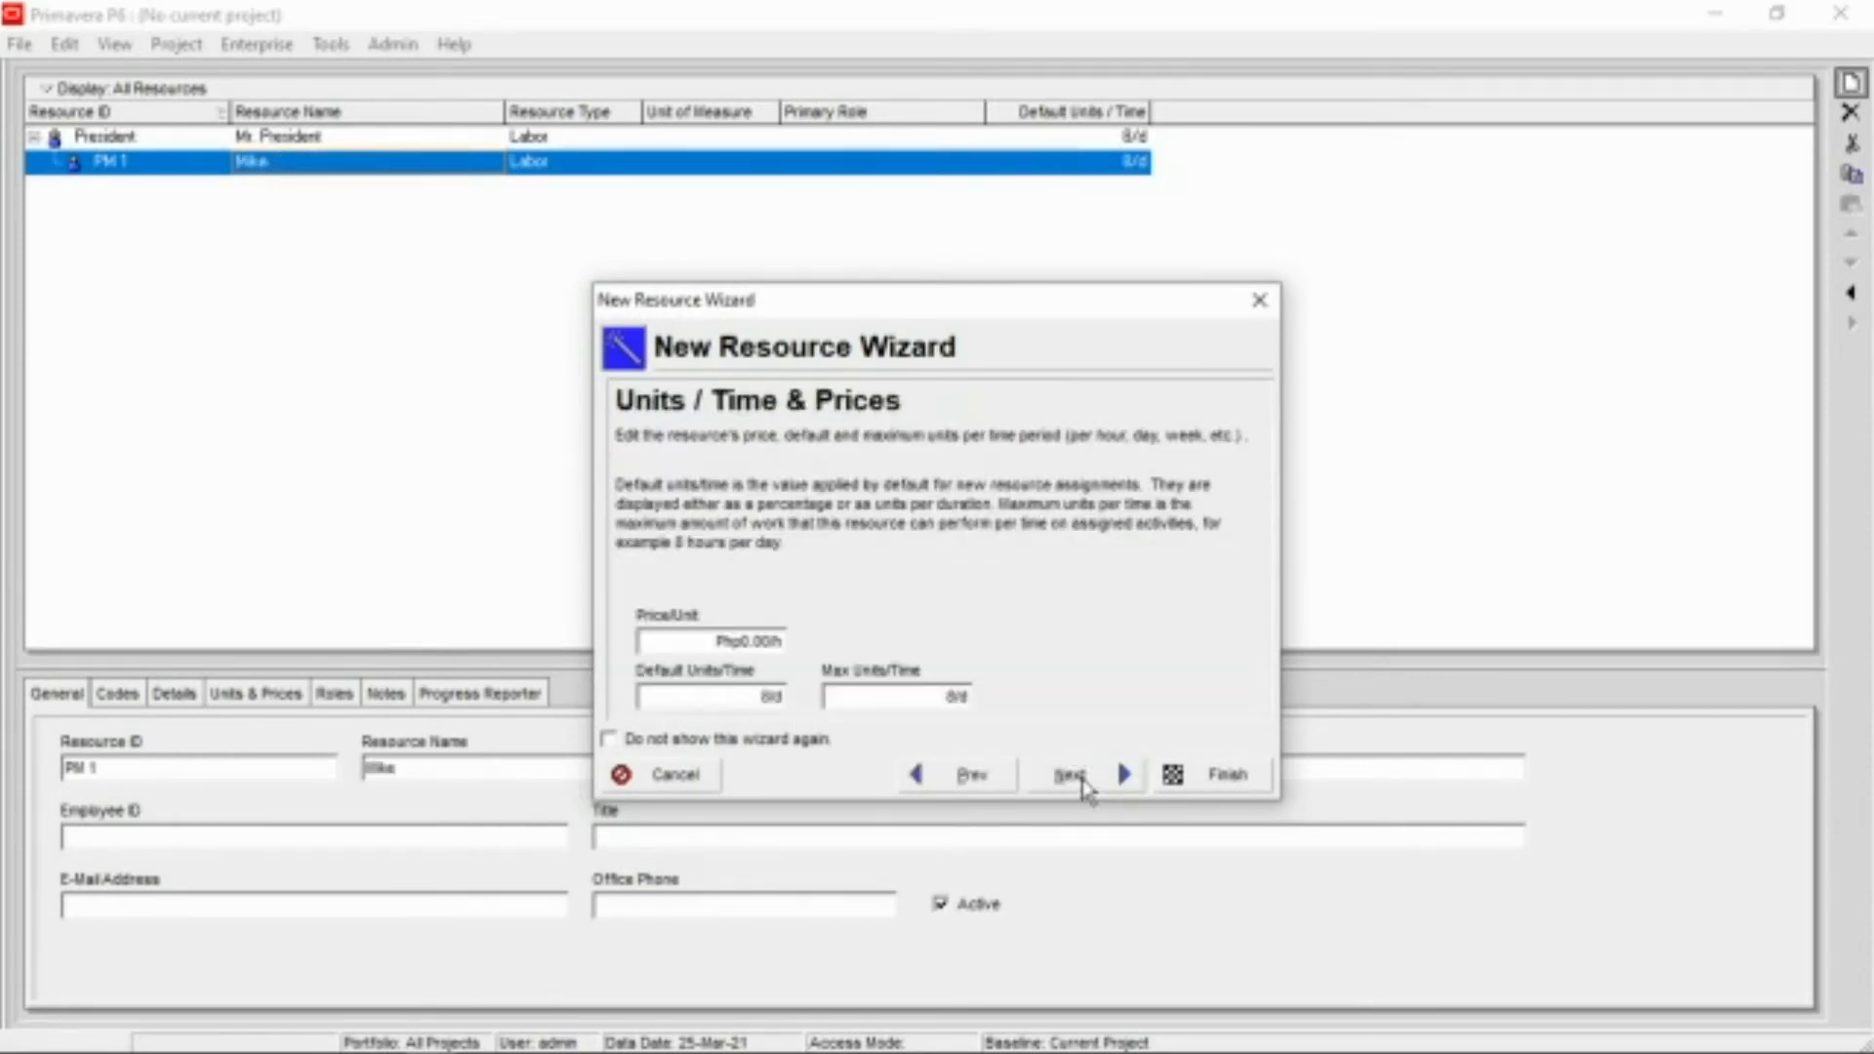
left_click(751, 641)
left_click_drag(751, 641, 670, 652)
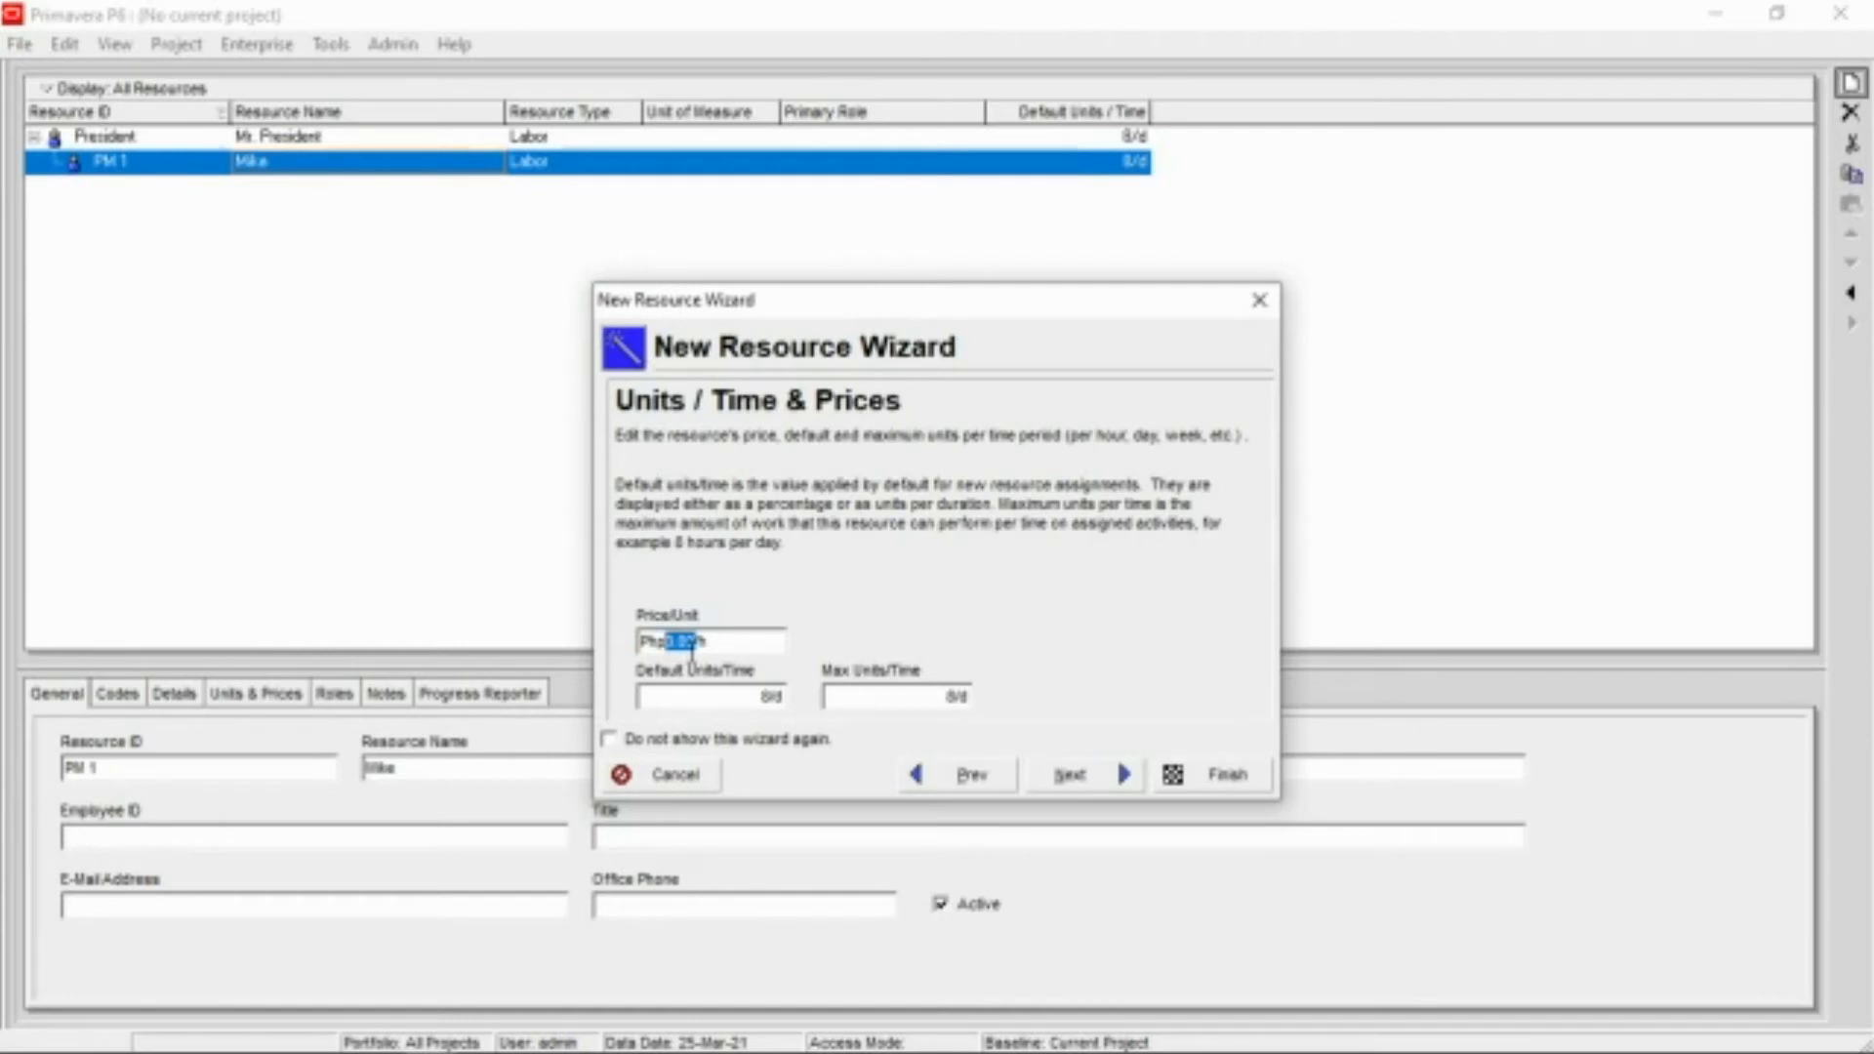
type("2000")
left_click(1074, 777)
Leave resource PM 1's phone and e-mail blank and keep the existing calendar "6 days A Week" for it
left_click(1083, 786)
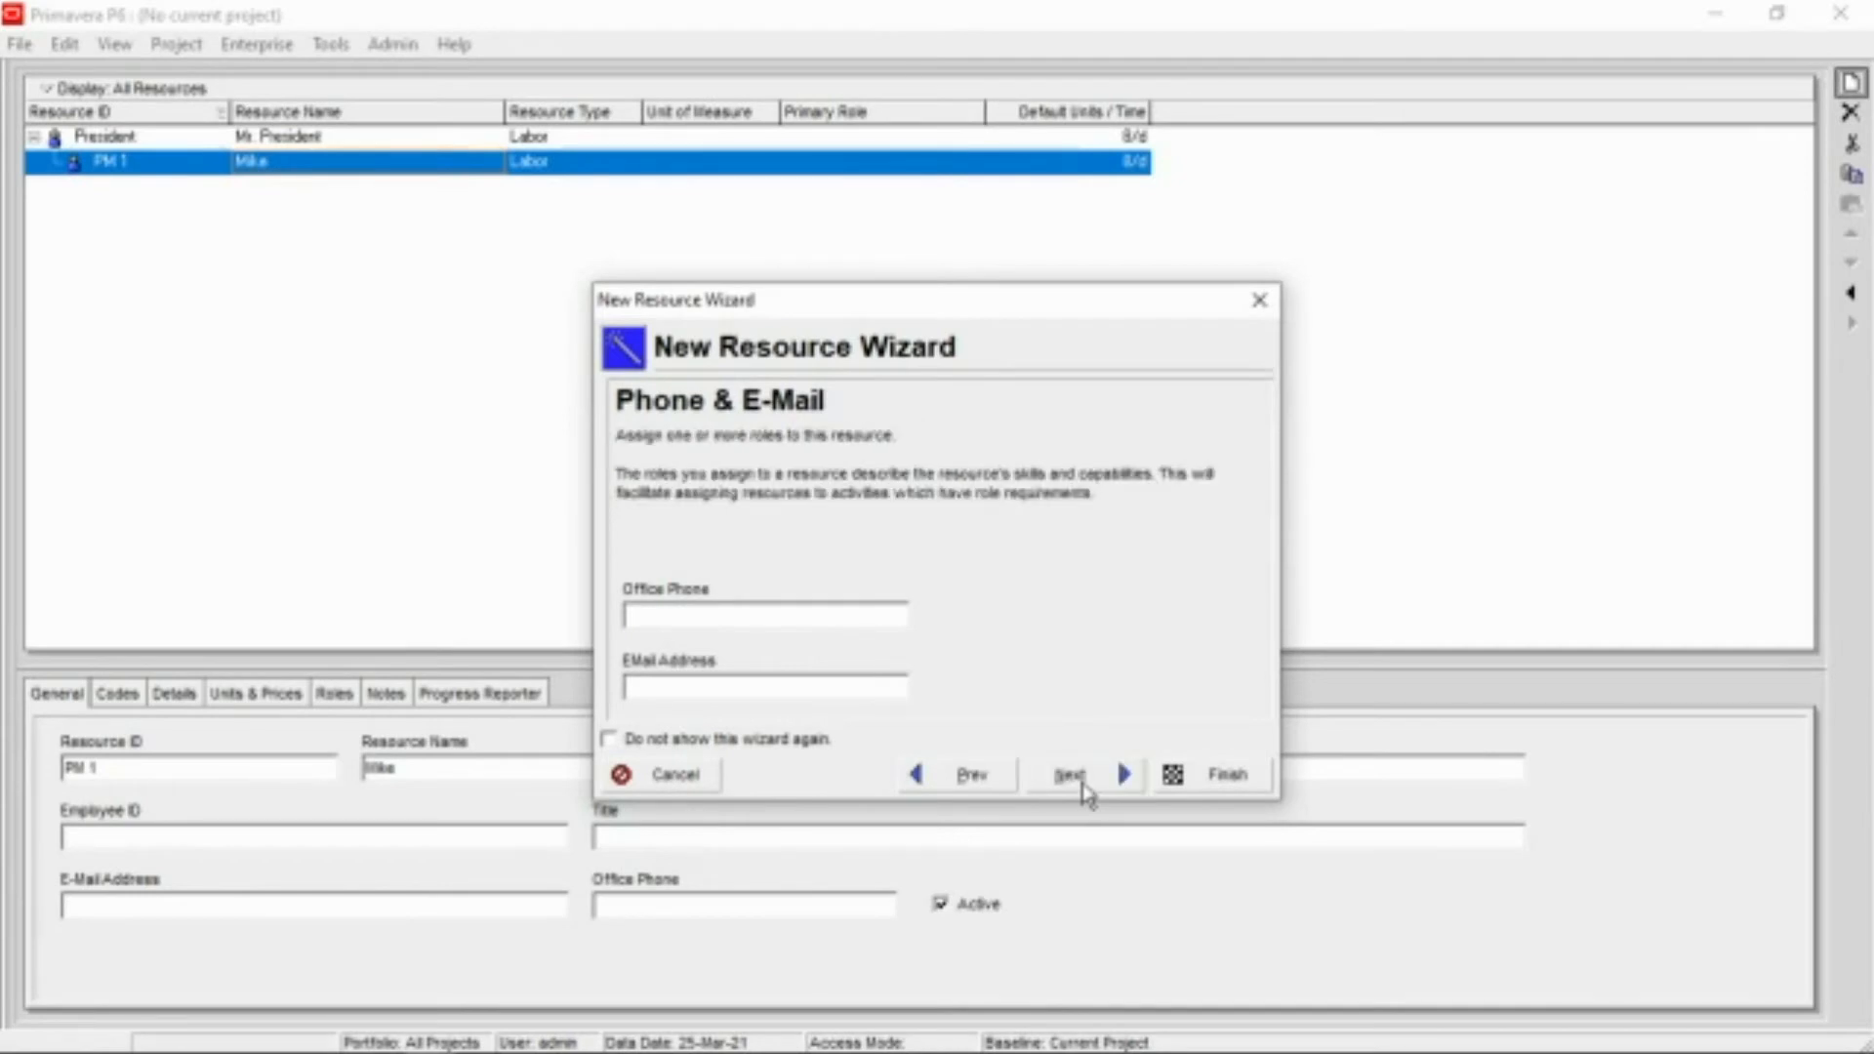
left_click(1081, 786)
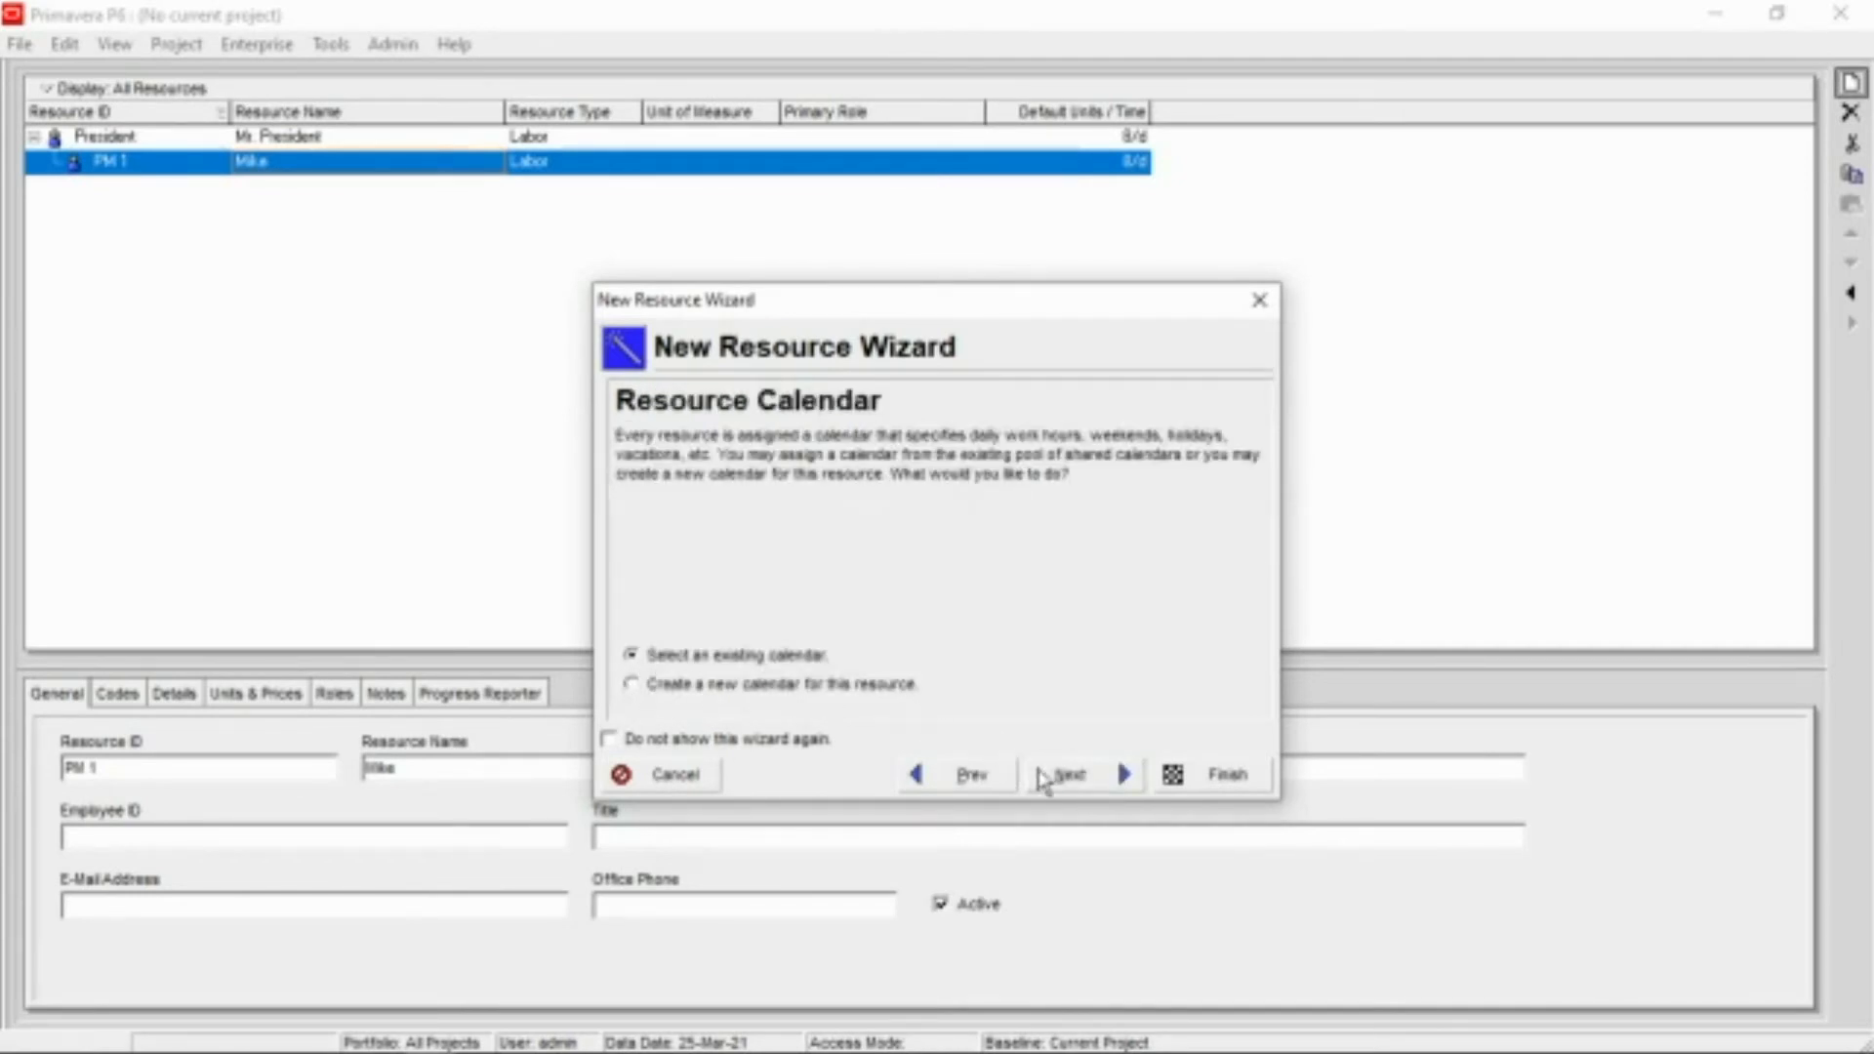
left_click(1081, 784)
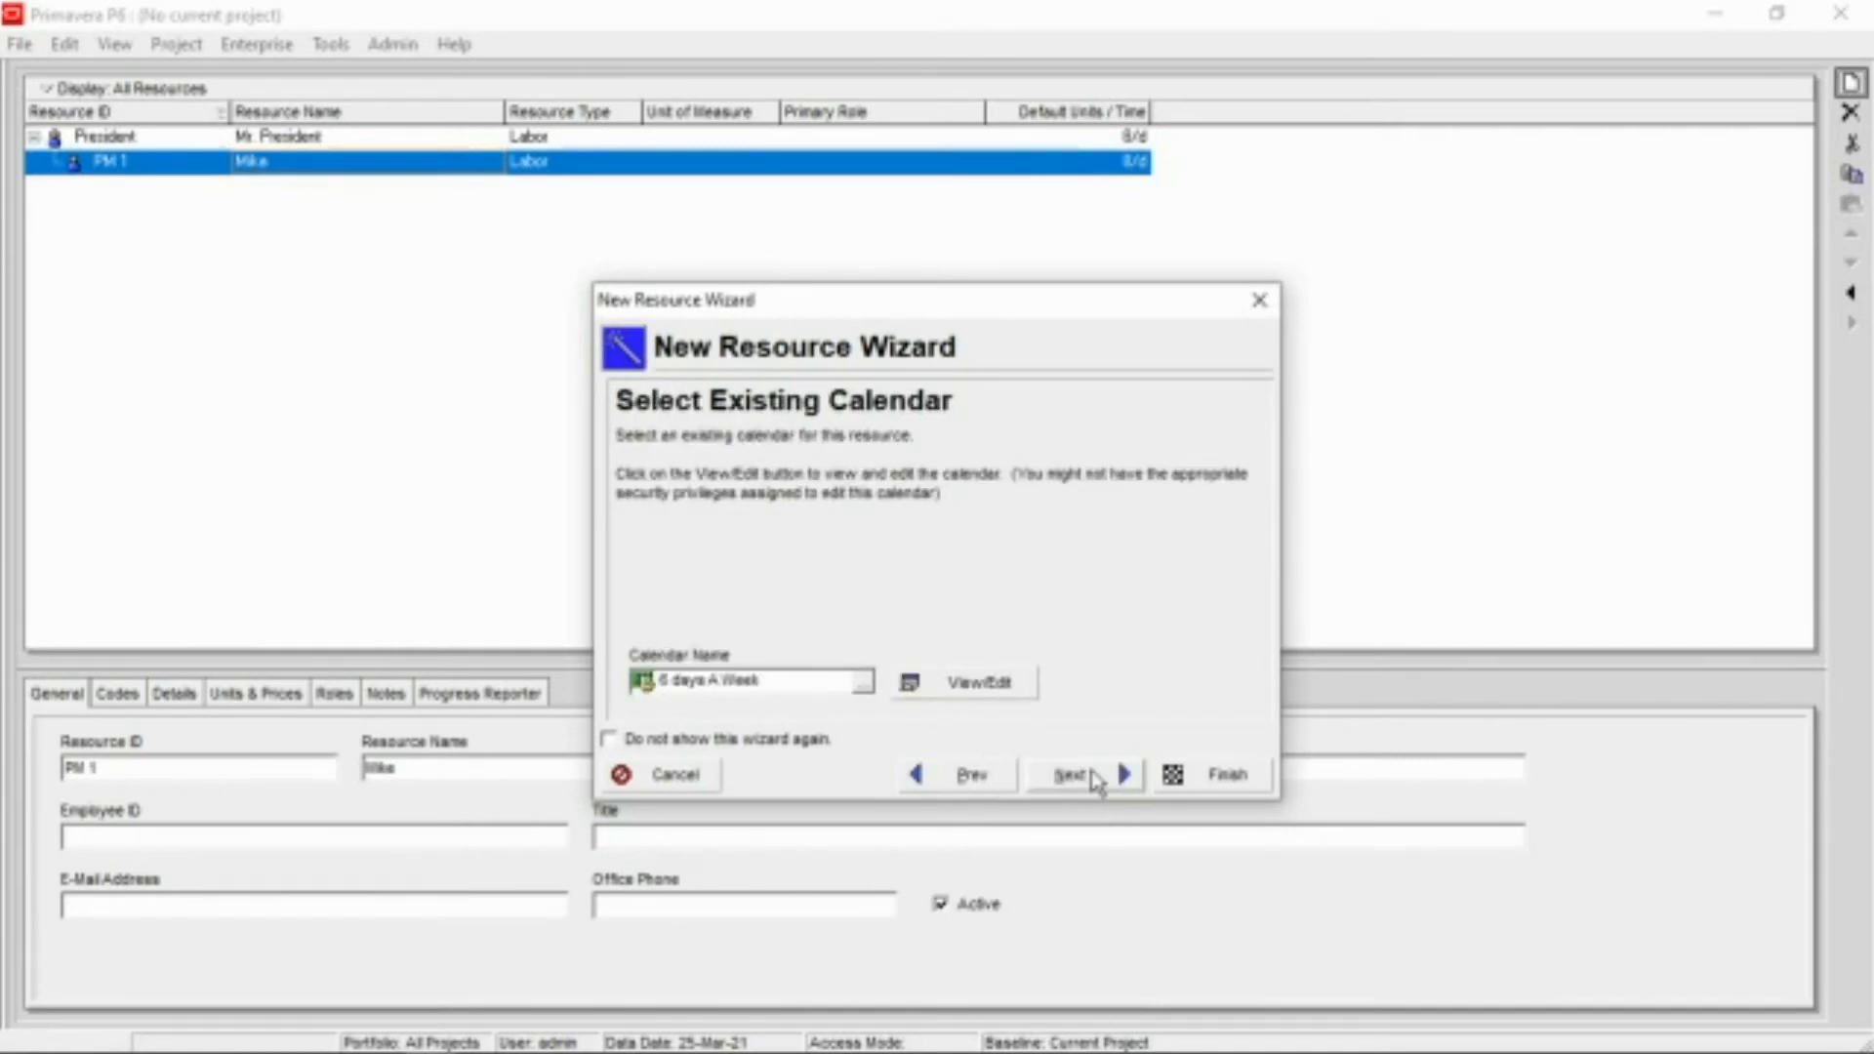
left_click(1096, 778)
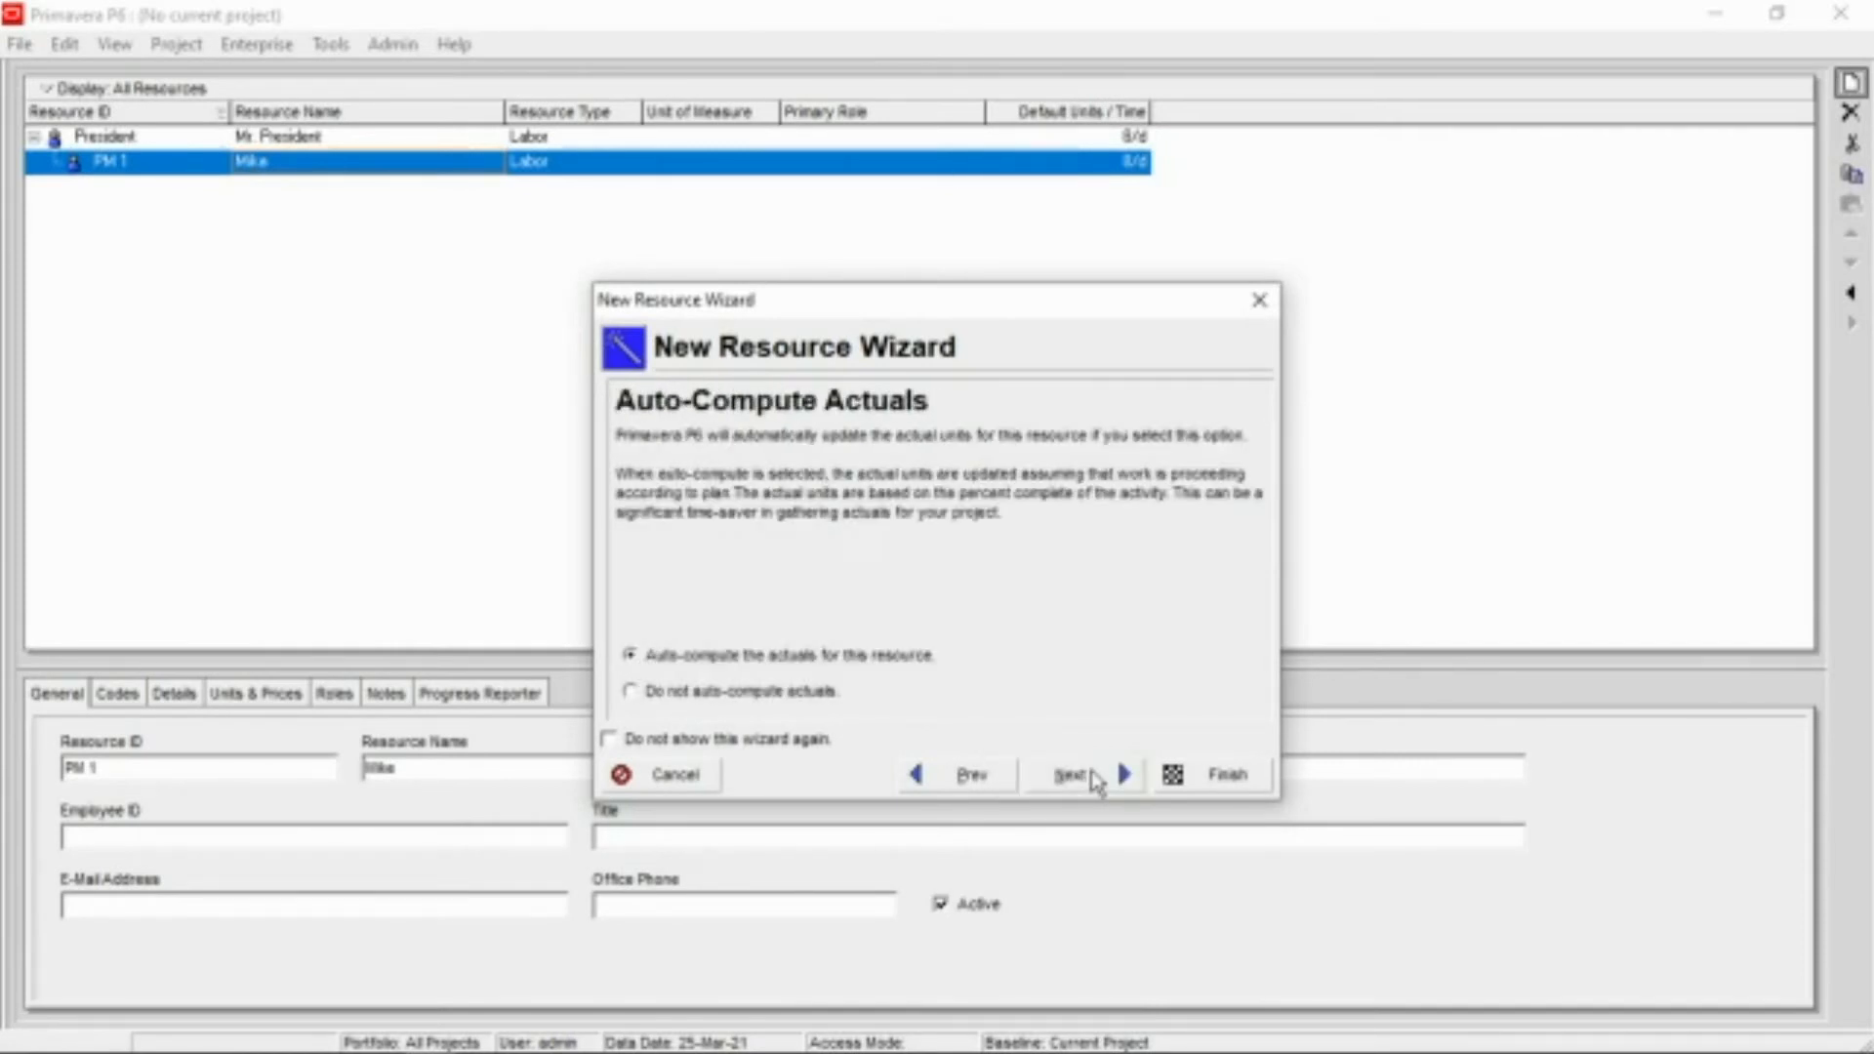
Choose not to auto-compute actuals or set up Progress Reporter for PM 1, and finish the resource wizard
left_click(630, 691)
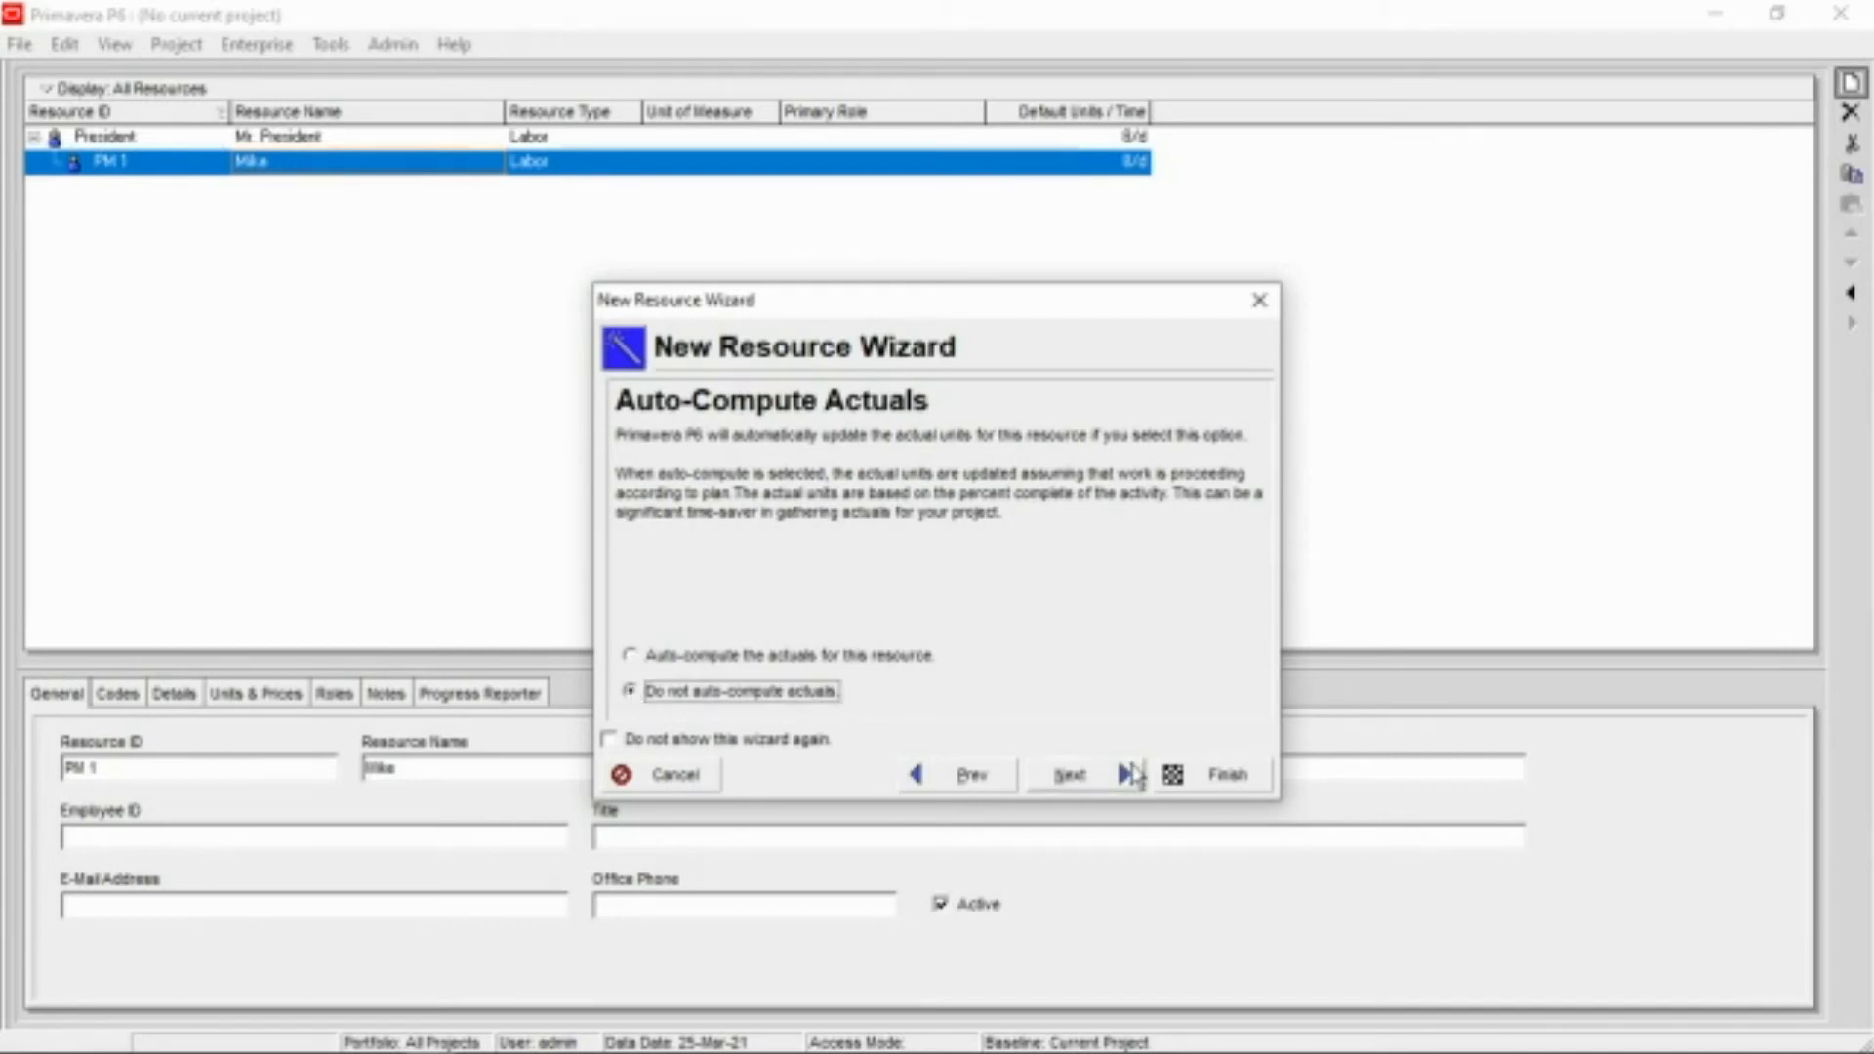
left_click(1106, 776)
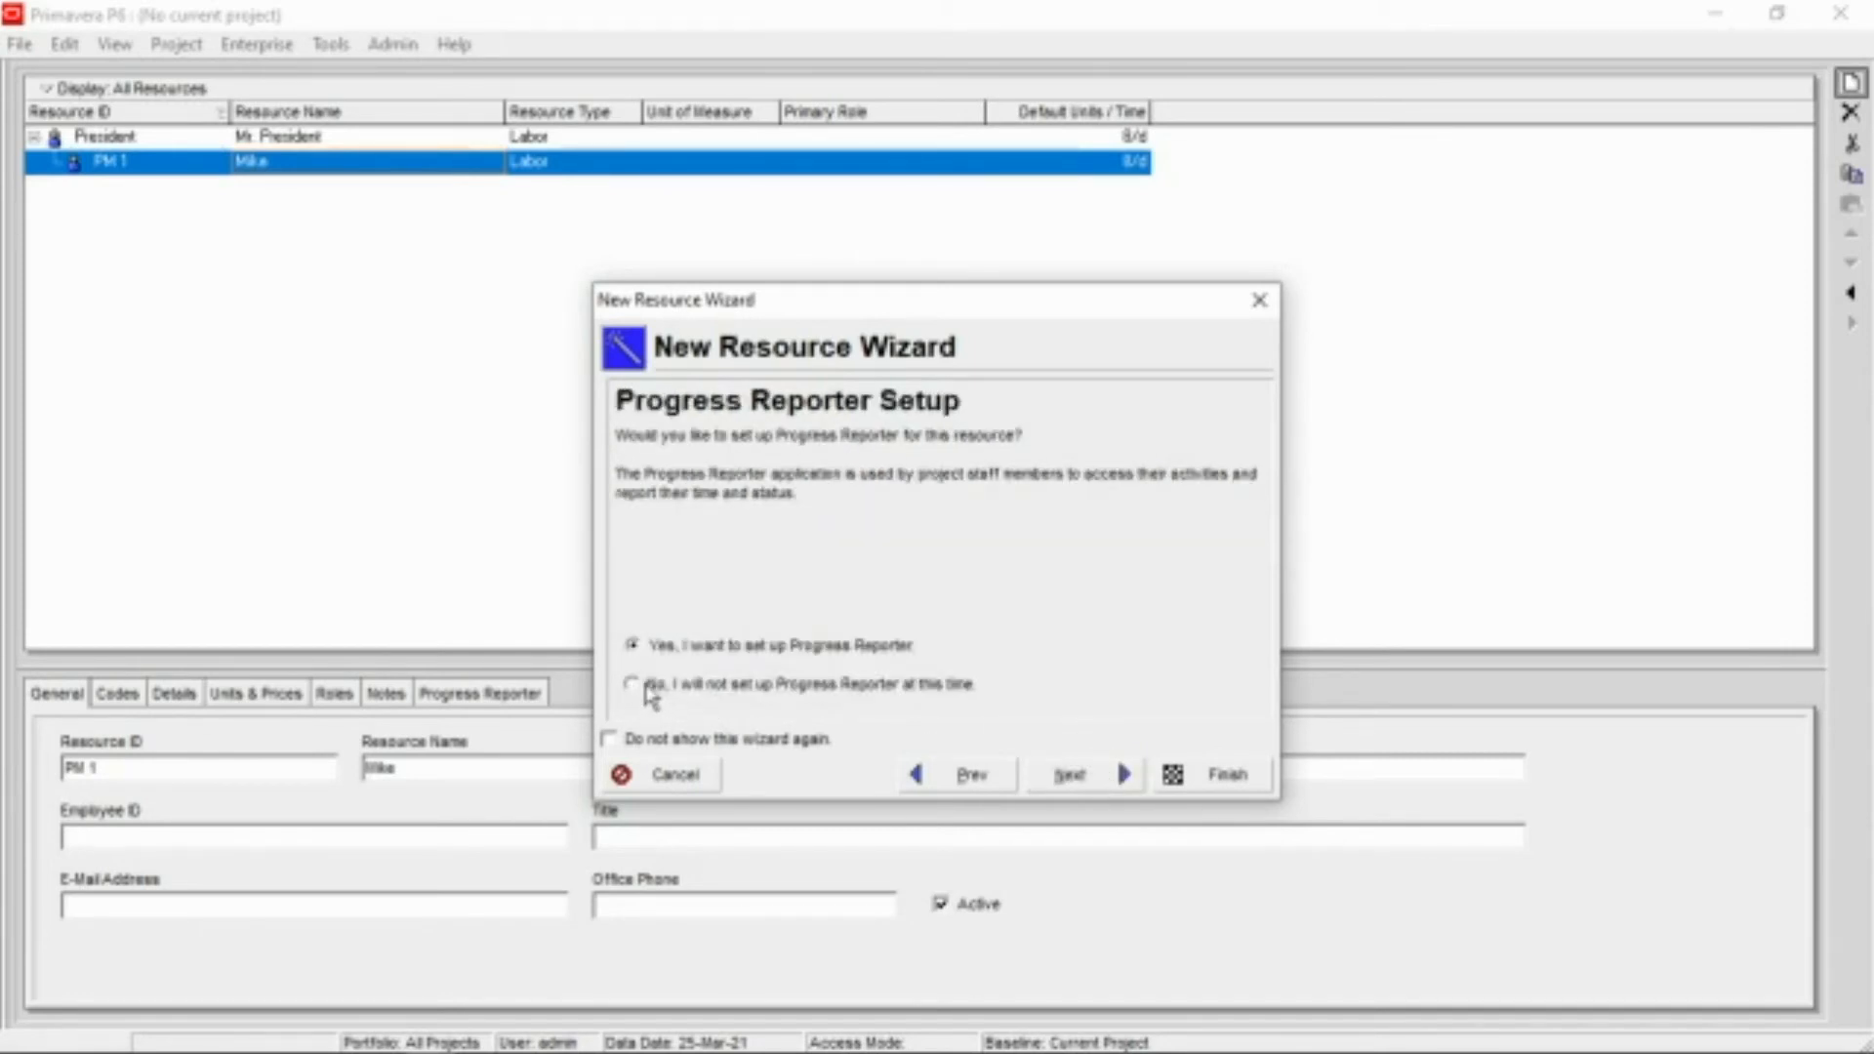
left_click(635, 685)
left_click(1100, 777)
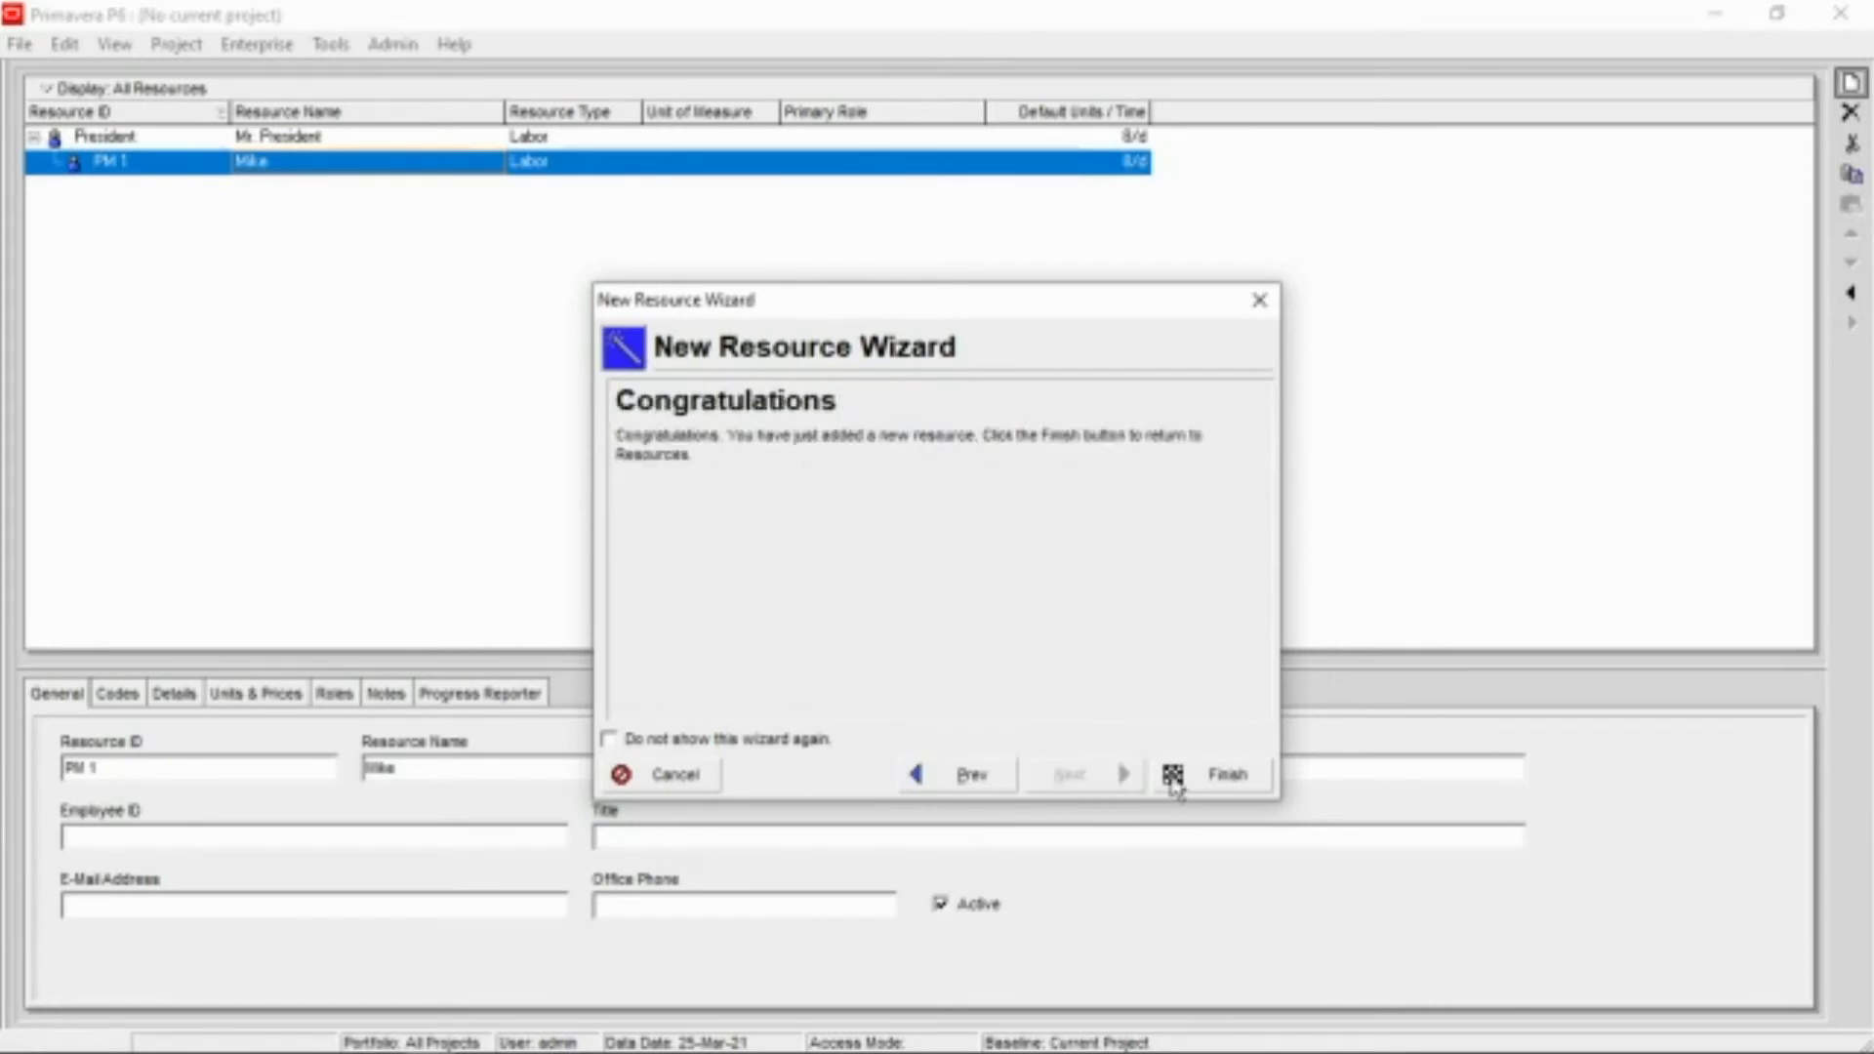
left_click(1203, 776)
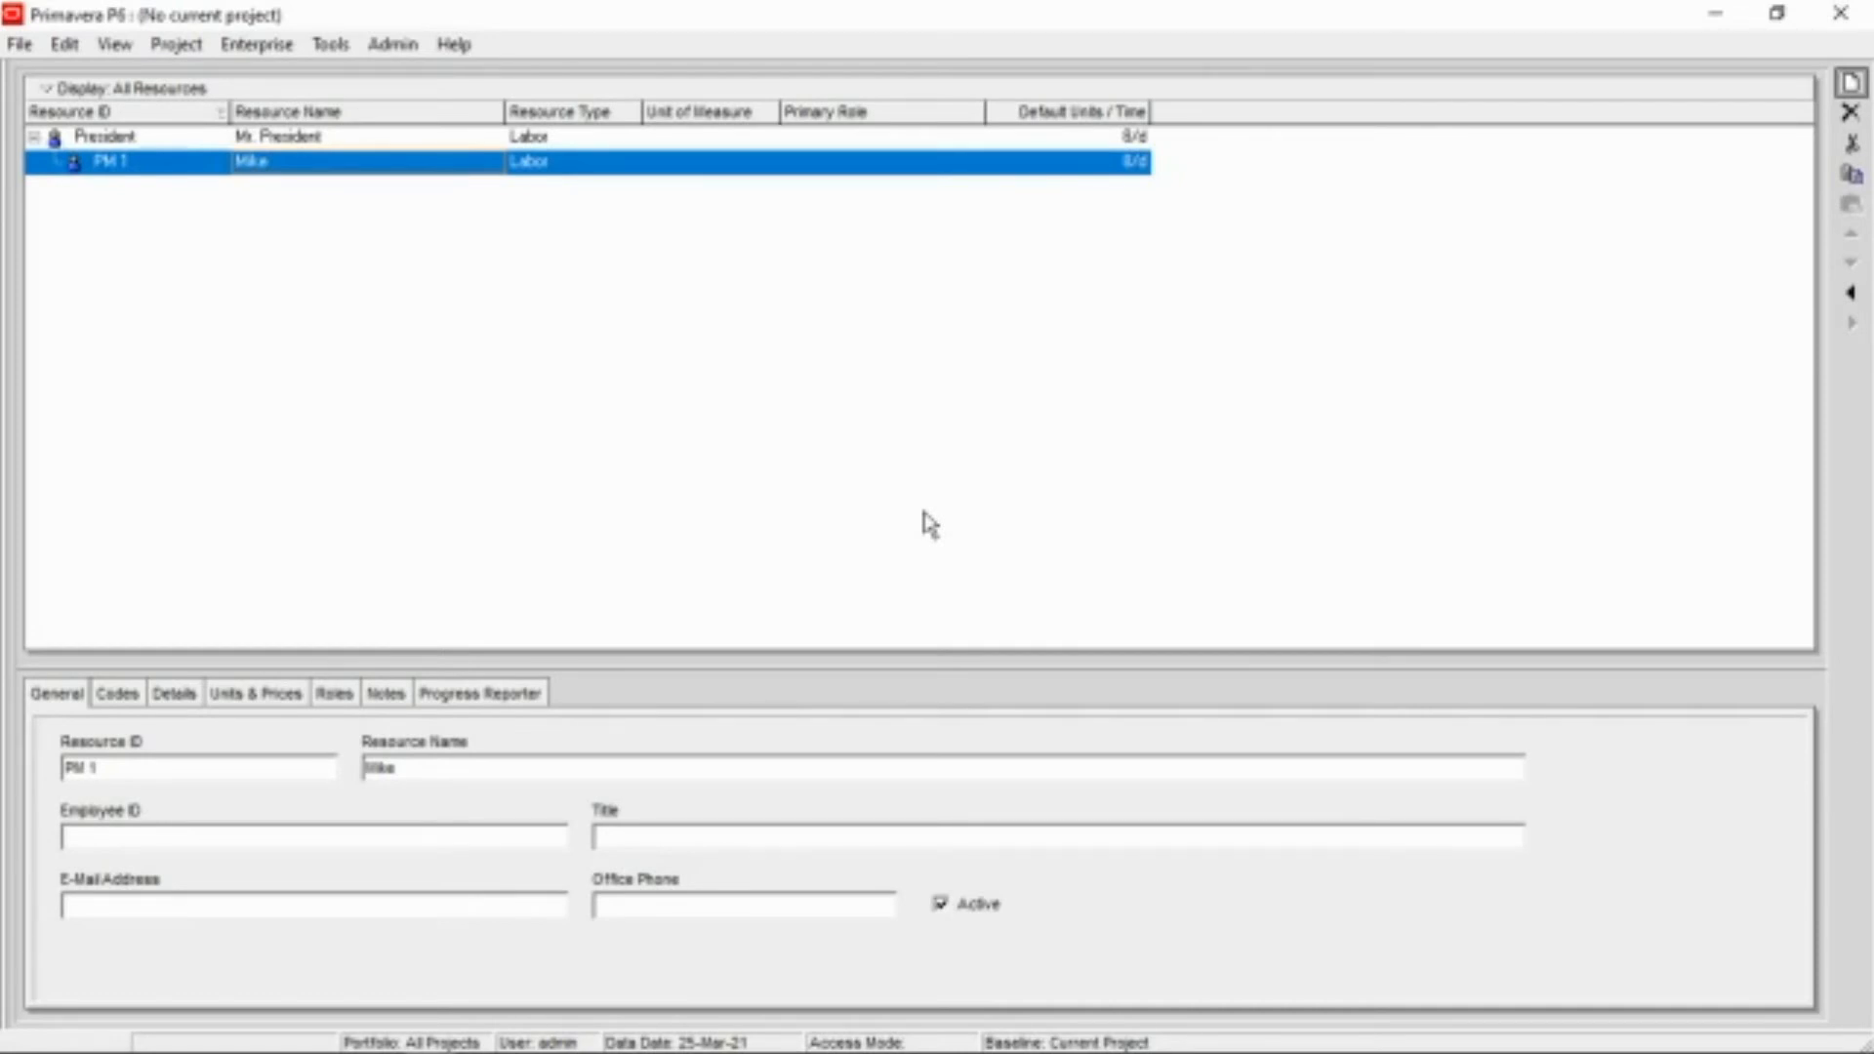
Go to the enterprise projects list and open Primavera Project under Mid Rise
left_click(193, 52)
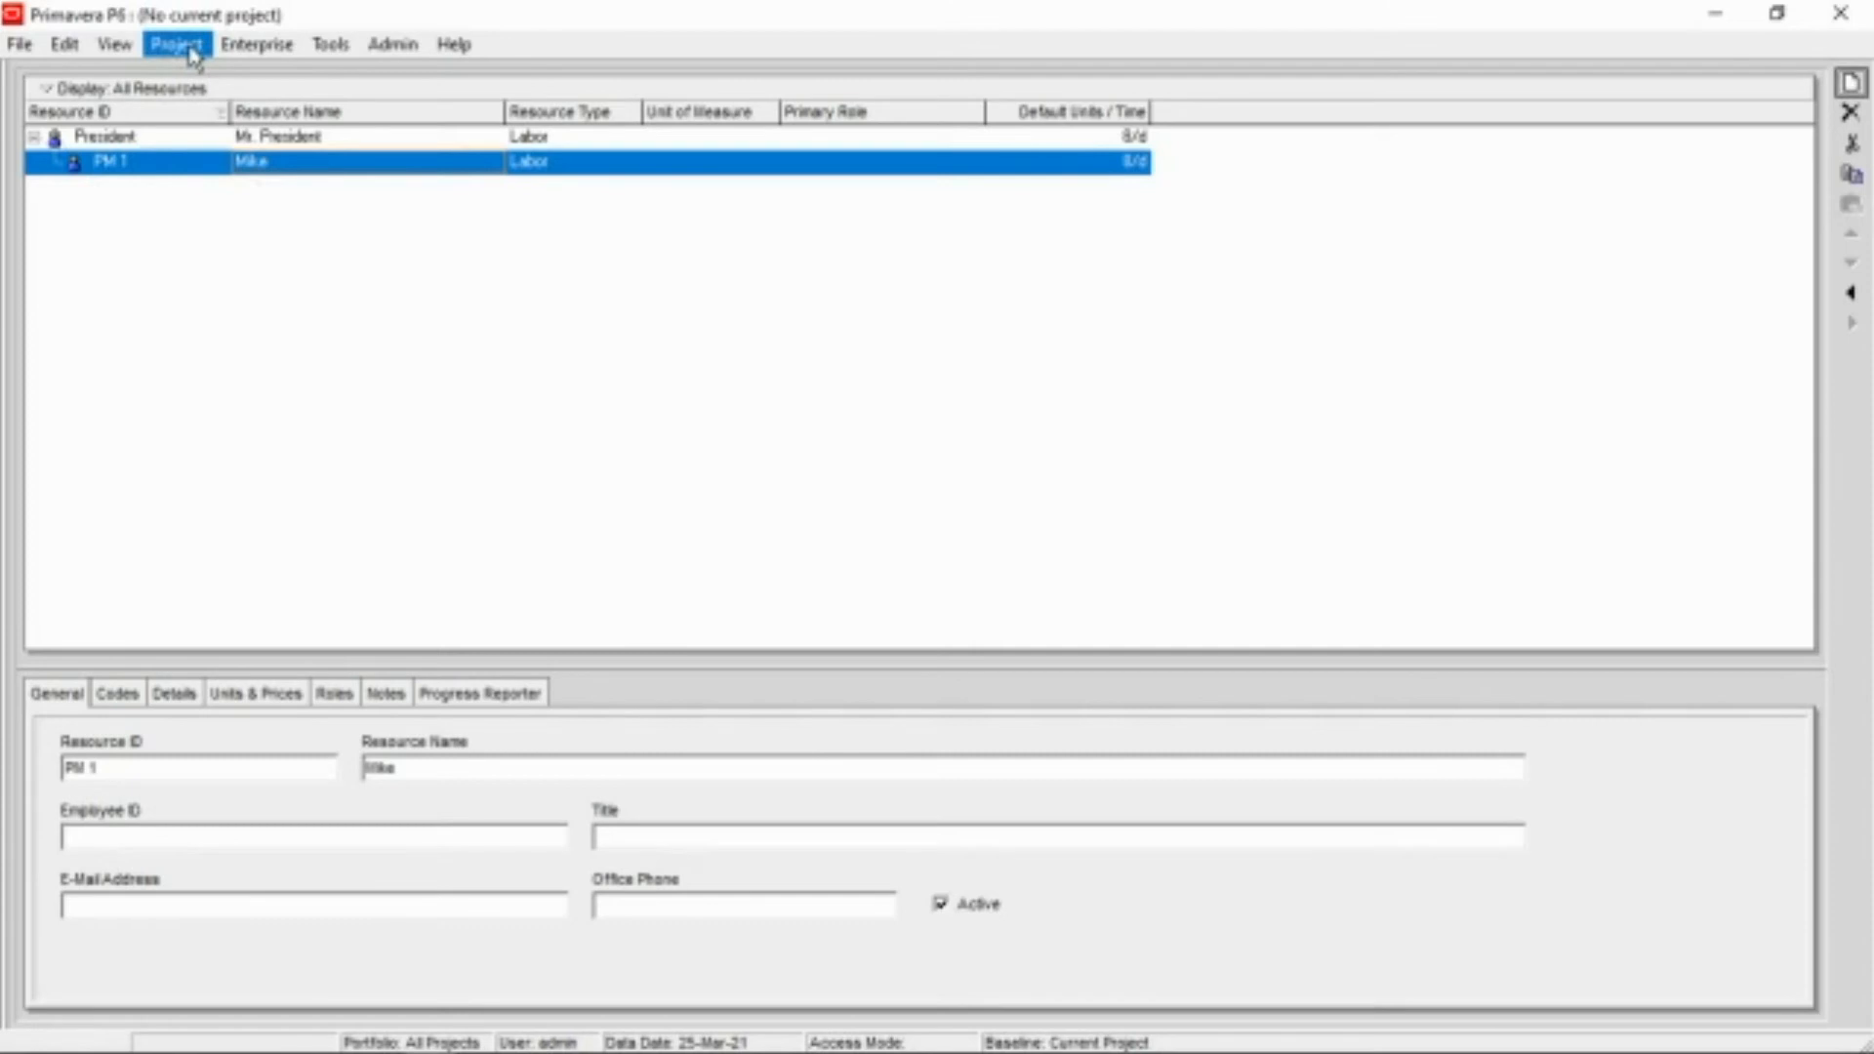
left_click(257, 46)
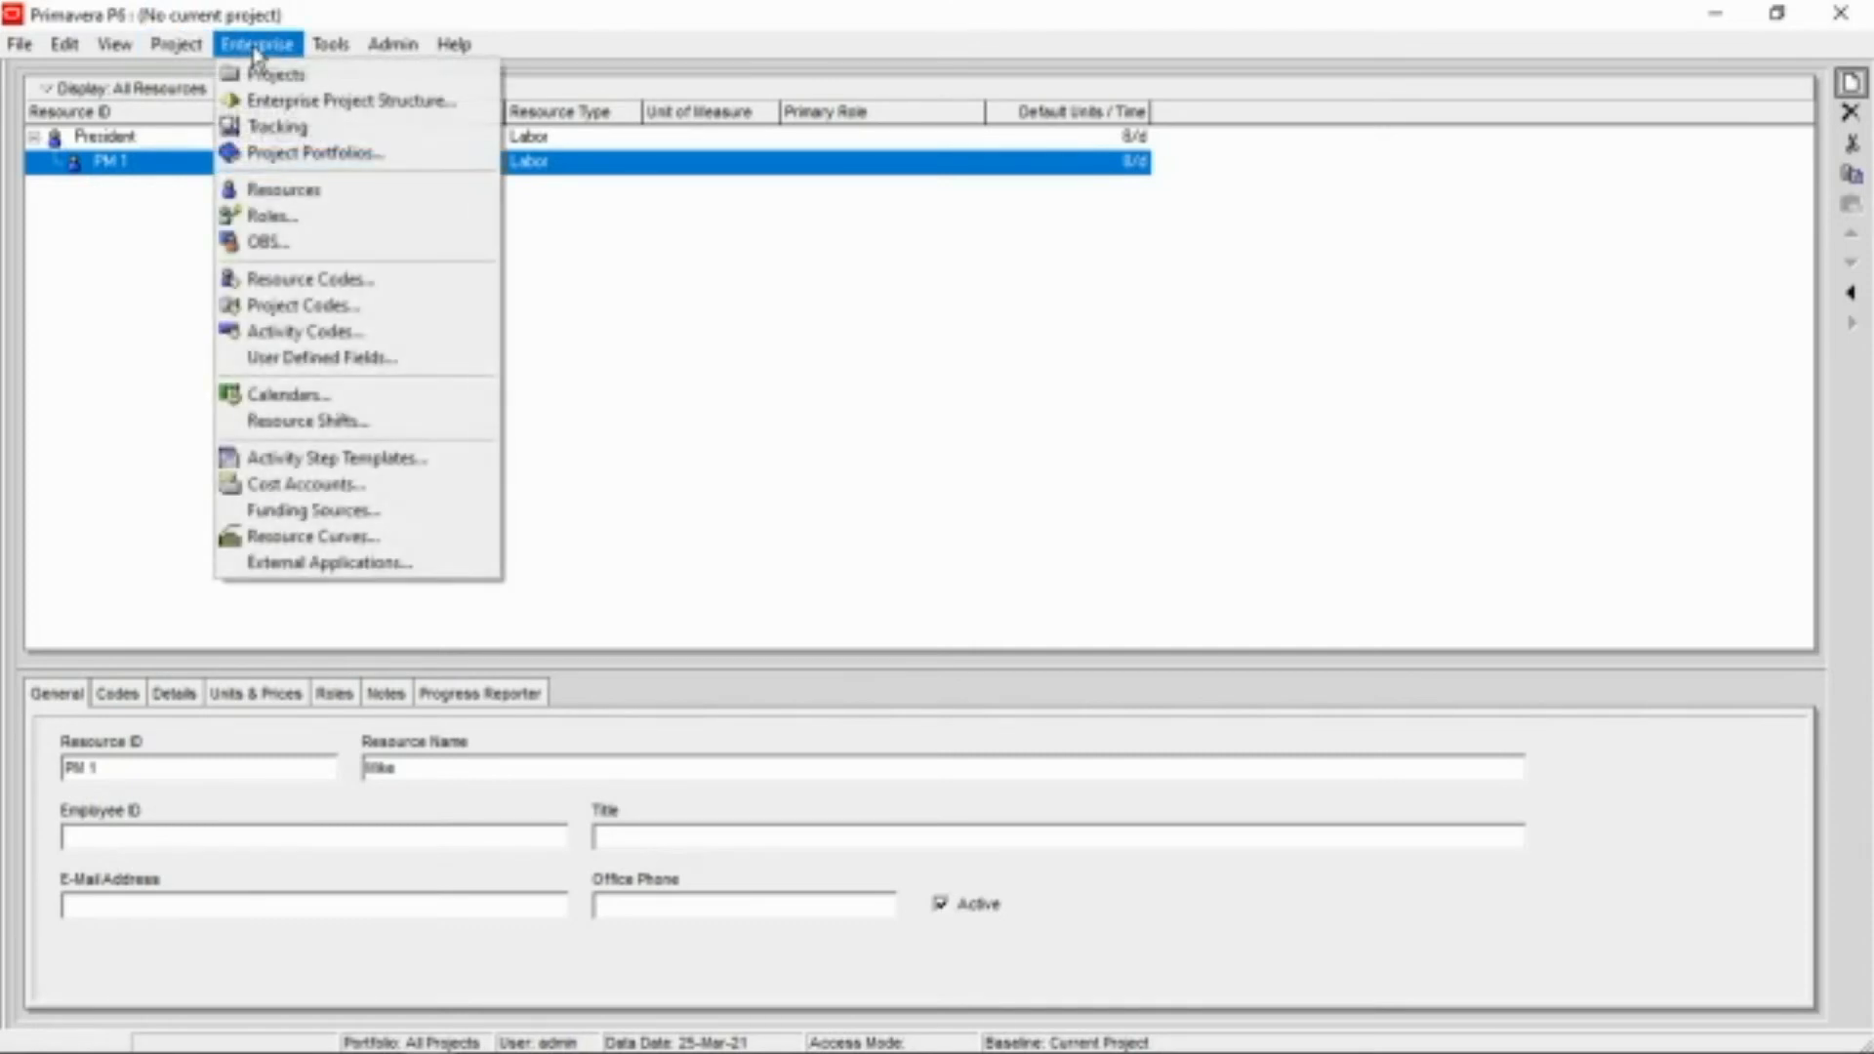
left_click(267, 80)
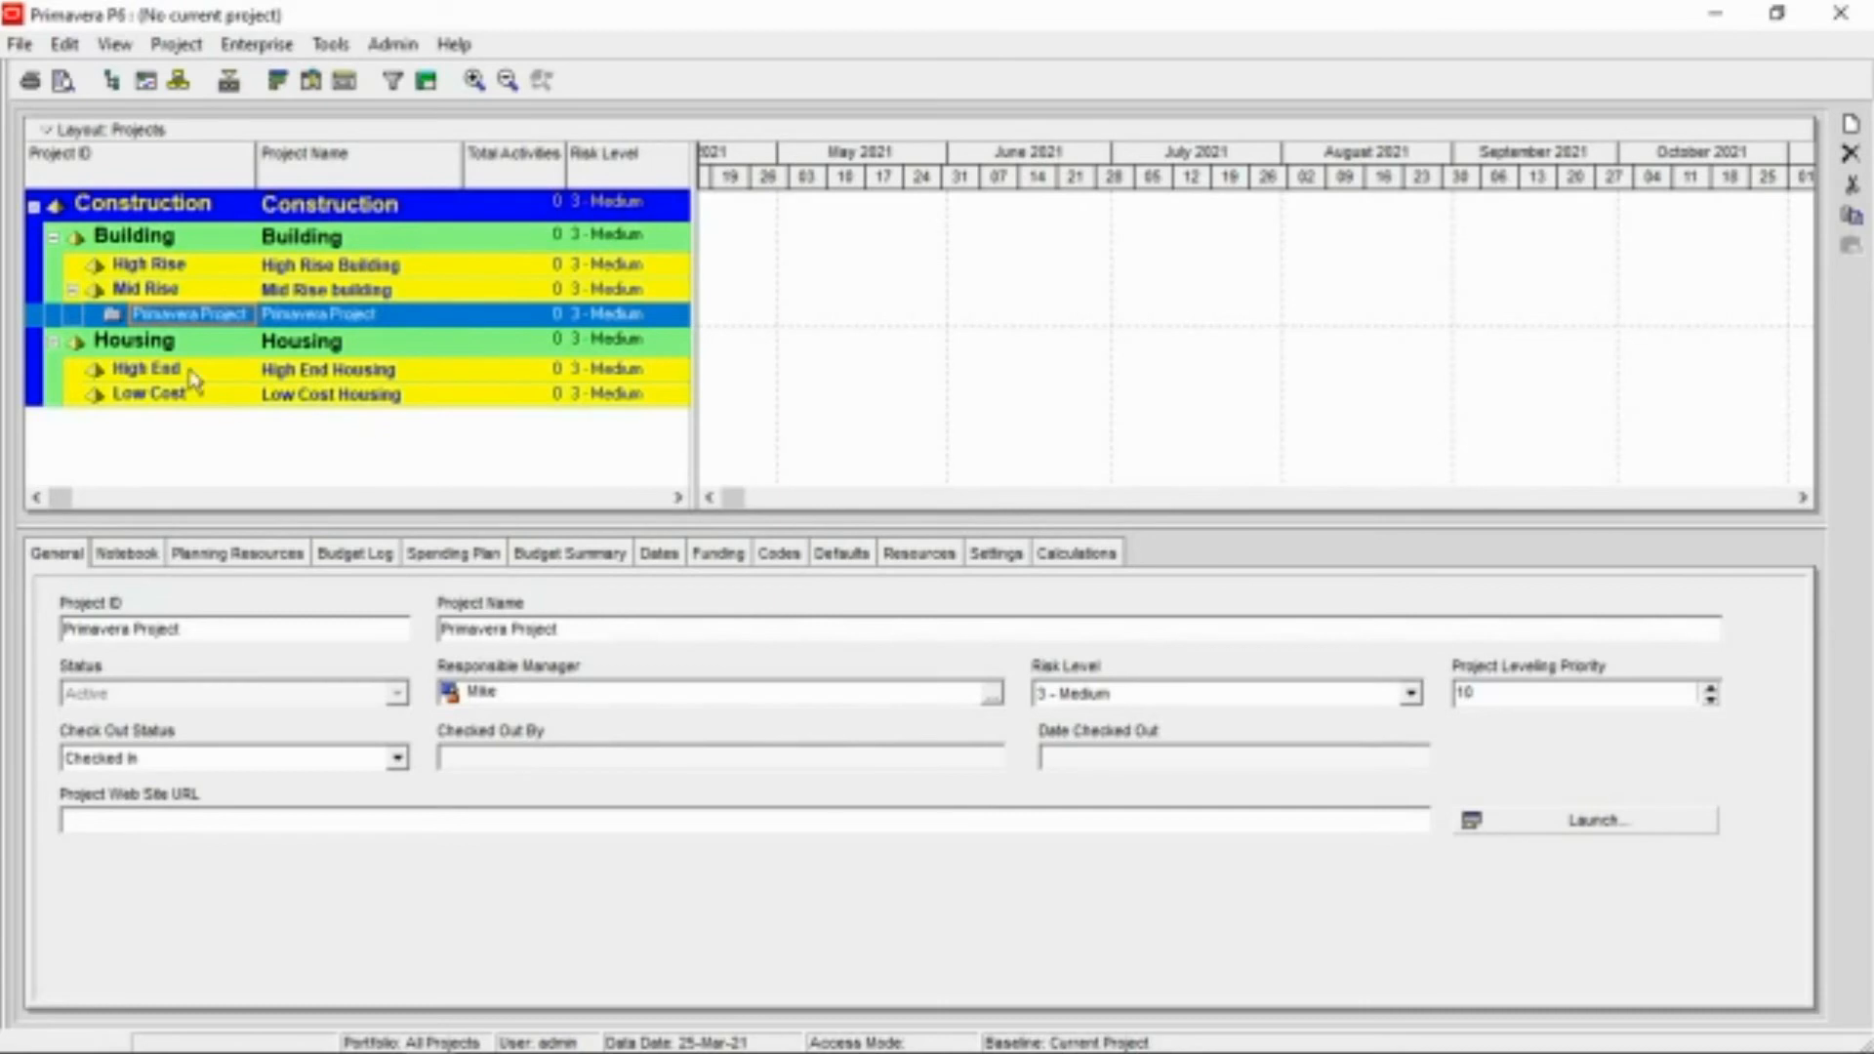
right_click(184, 326)
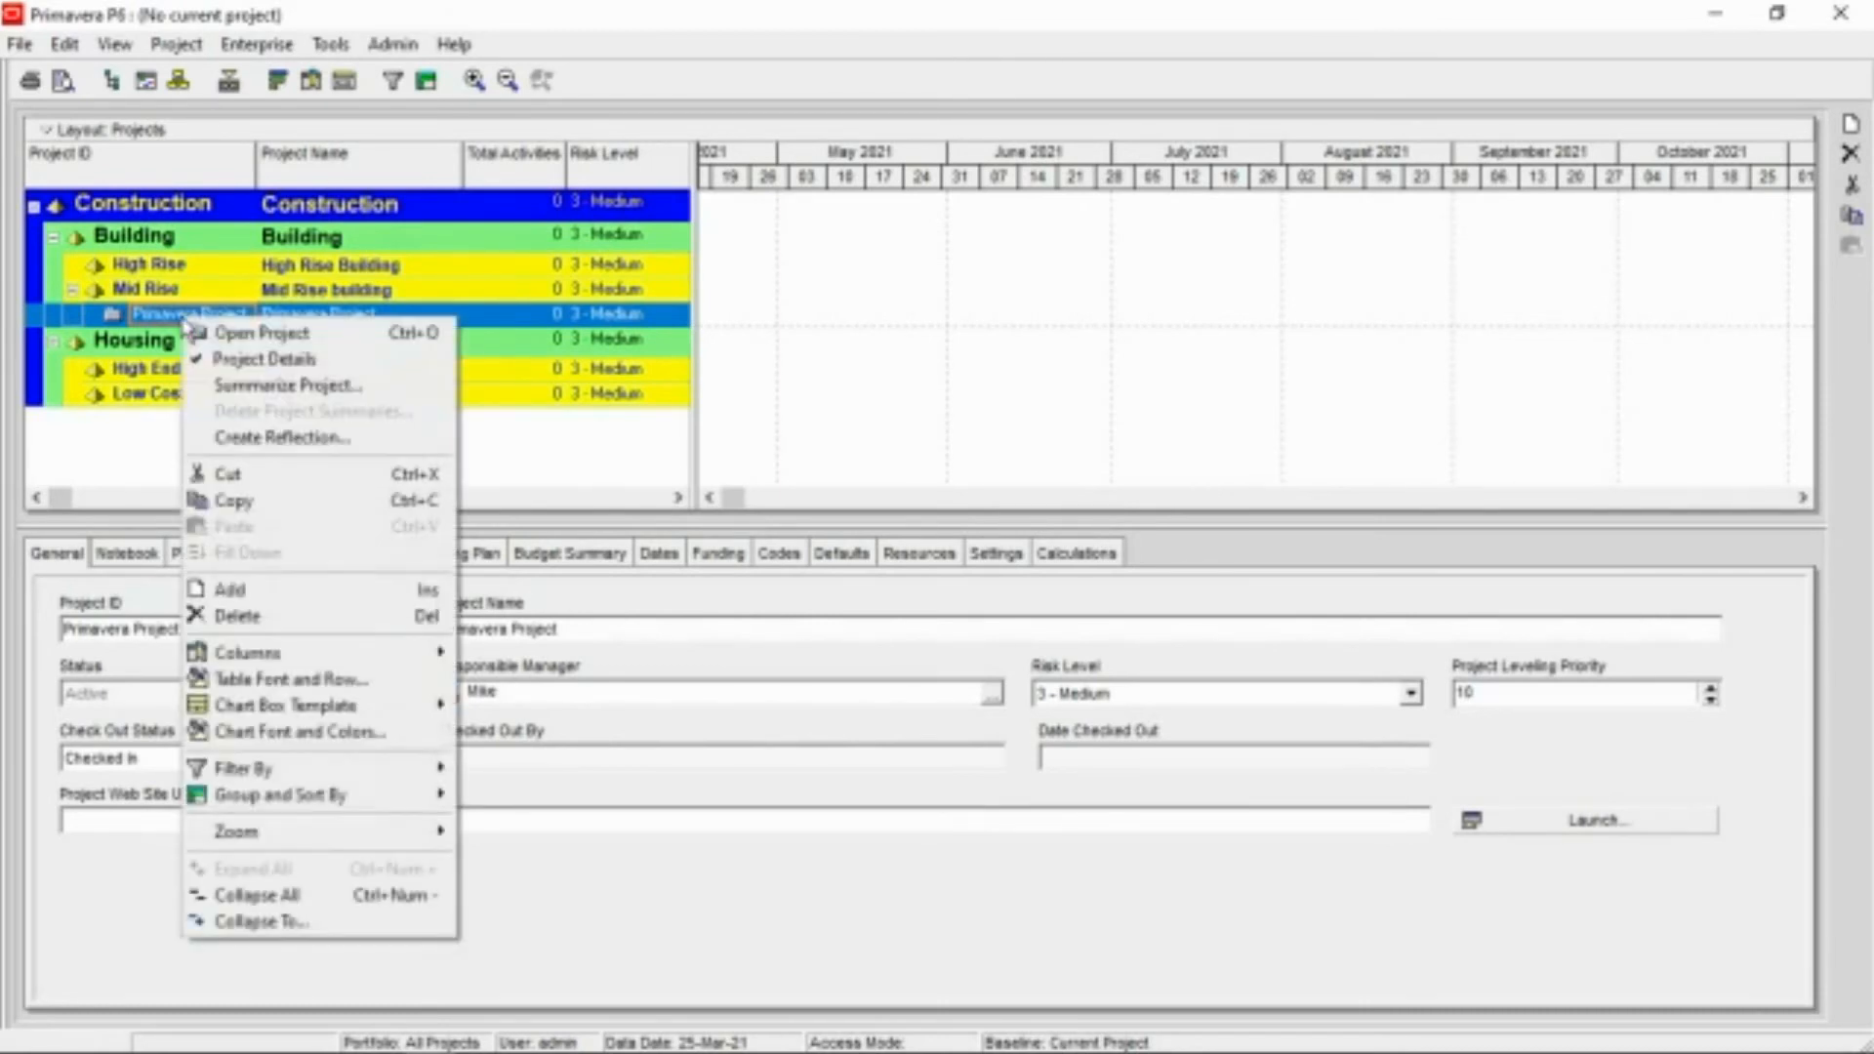
left_click(256, 334)
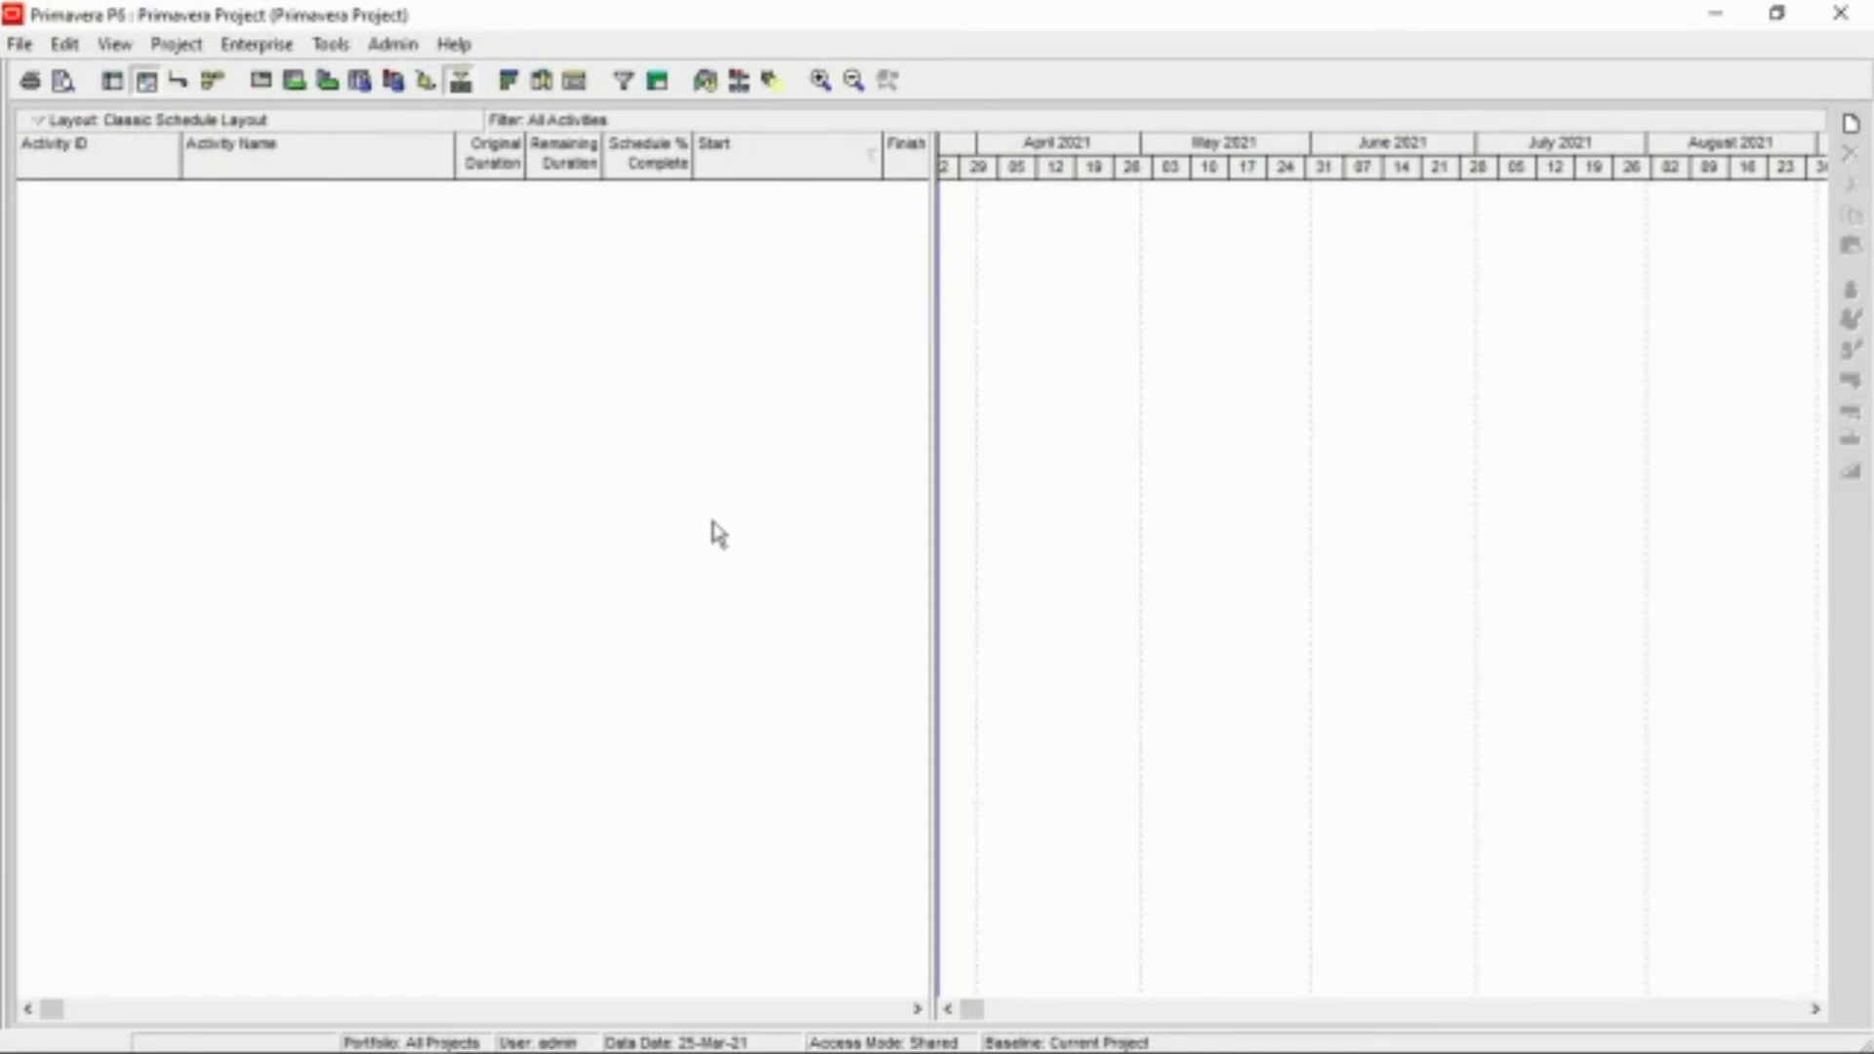
Start a Spreadsheet (XLS) import with the file "Mid Rise Building-Activities 01" from Documents, accepting the differing user preferences
left_click(16, 45)
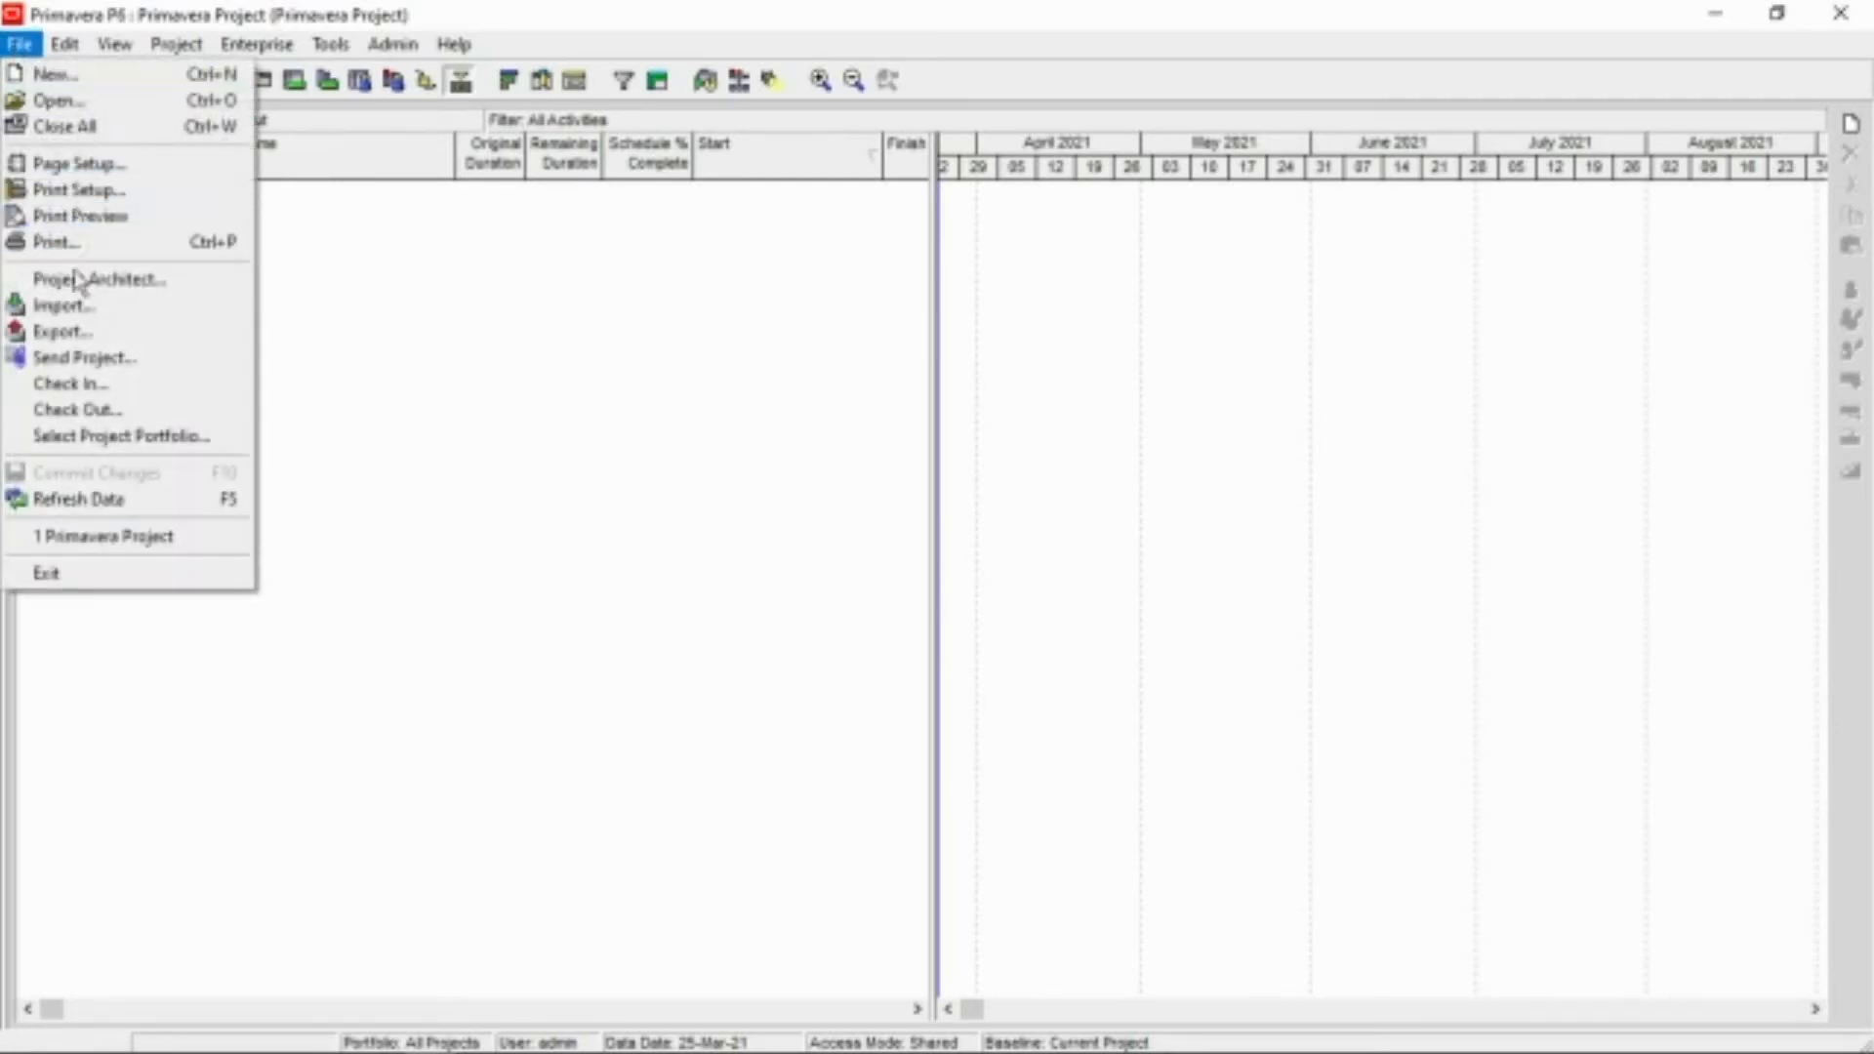
left_click(68, 305)
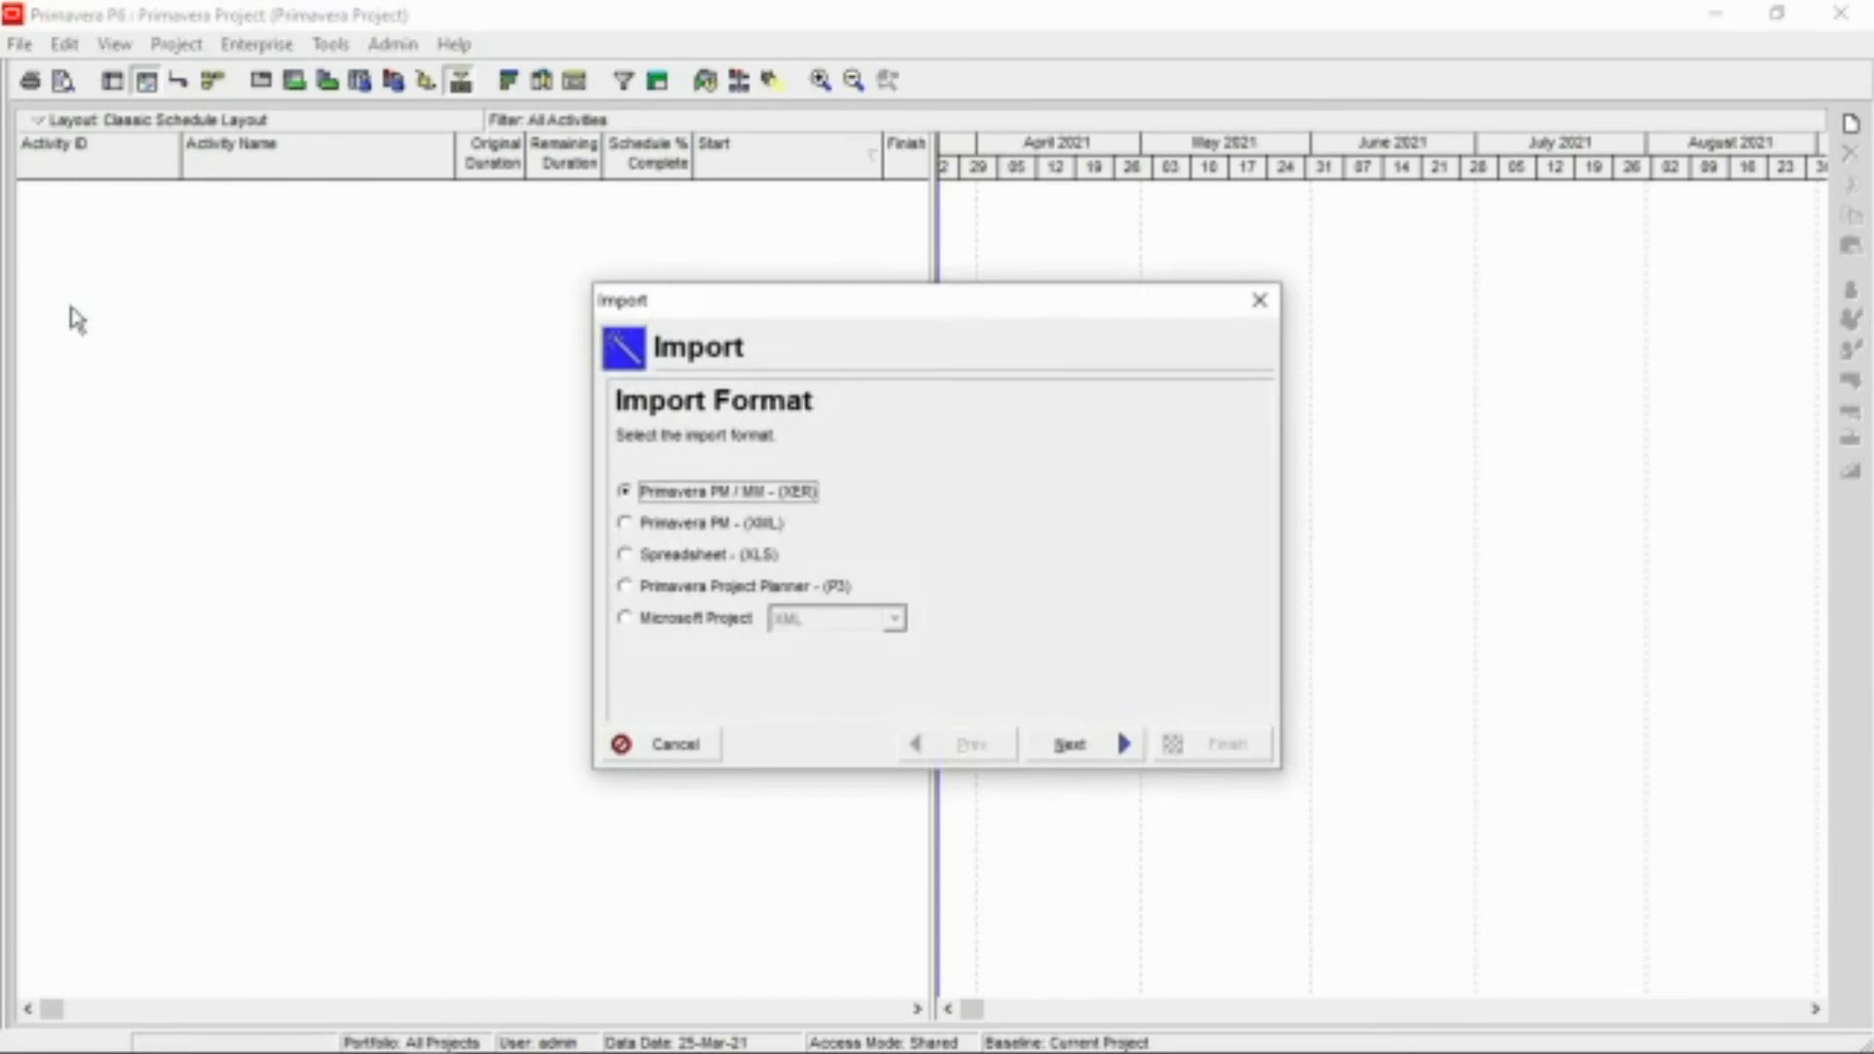
left_click(626, 554)
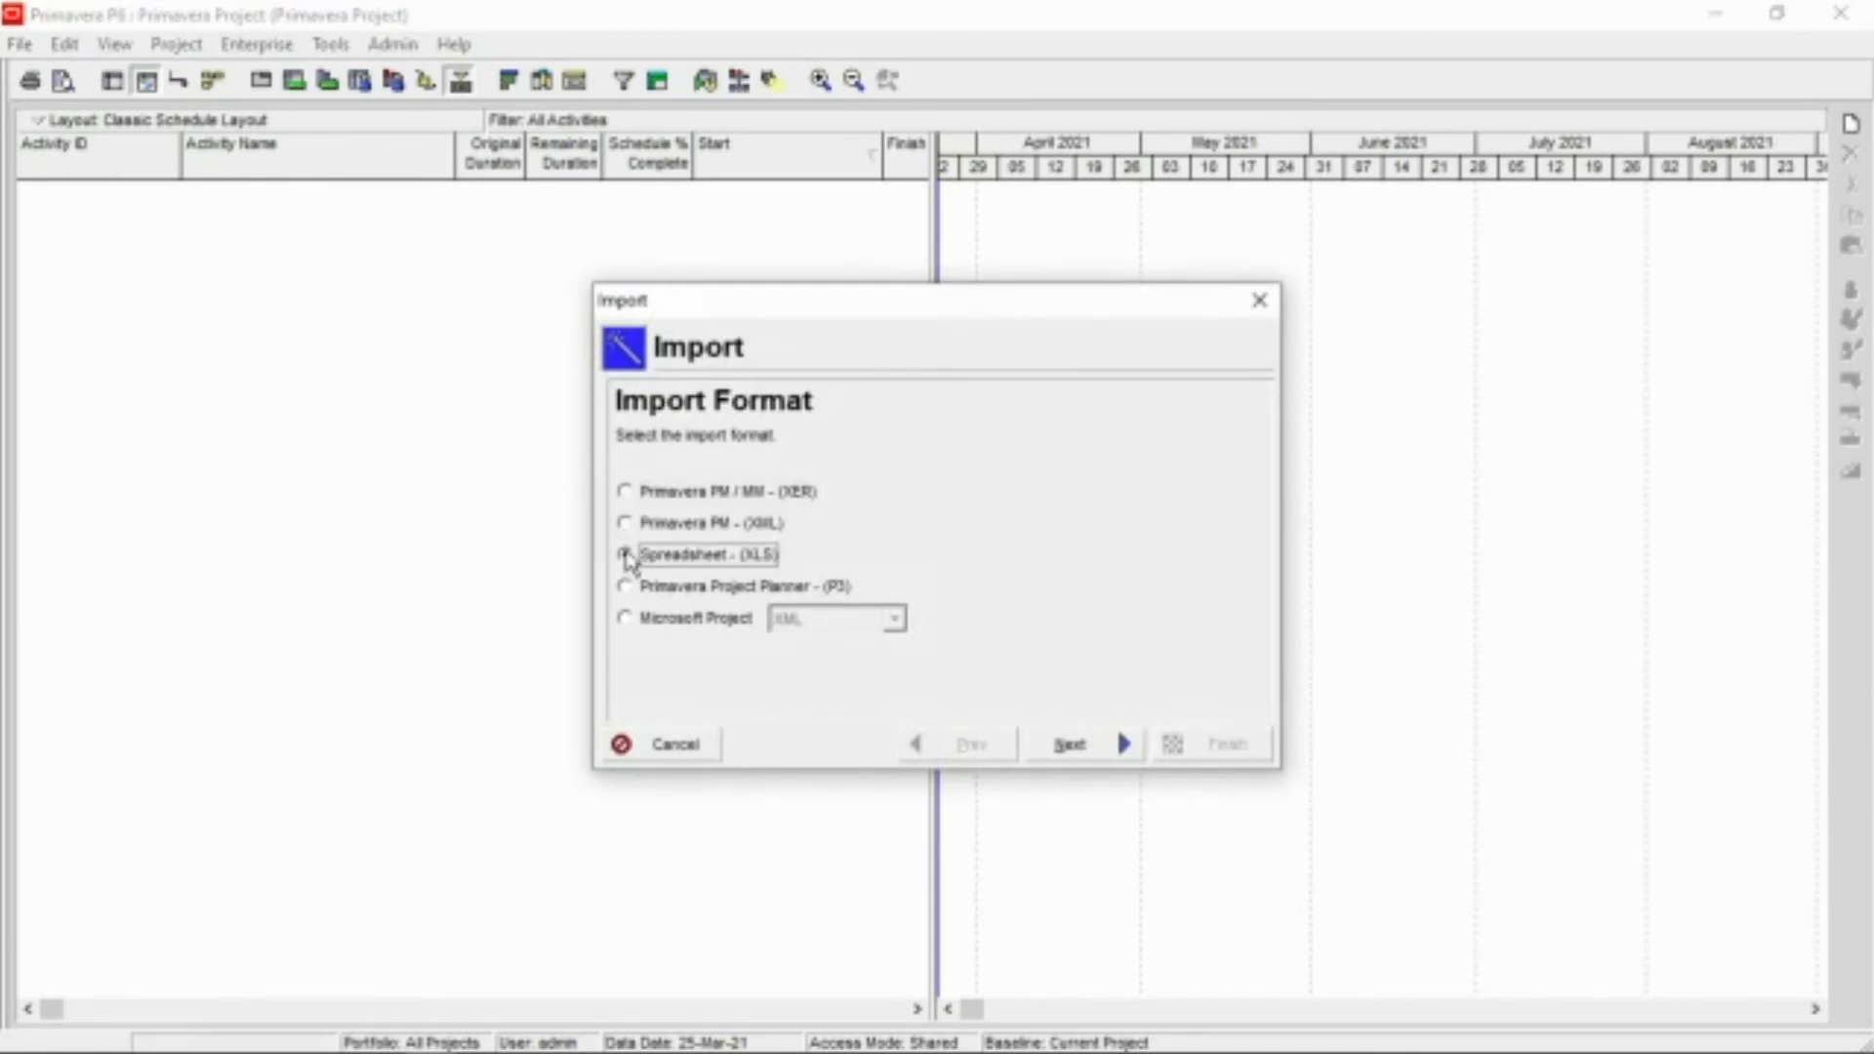
left_click(1071, 745)
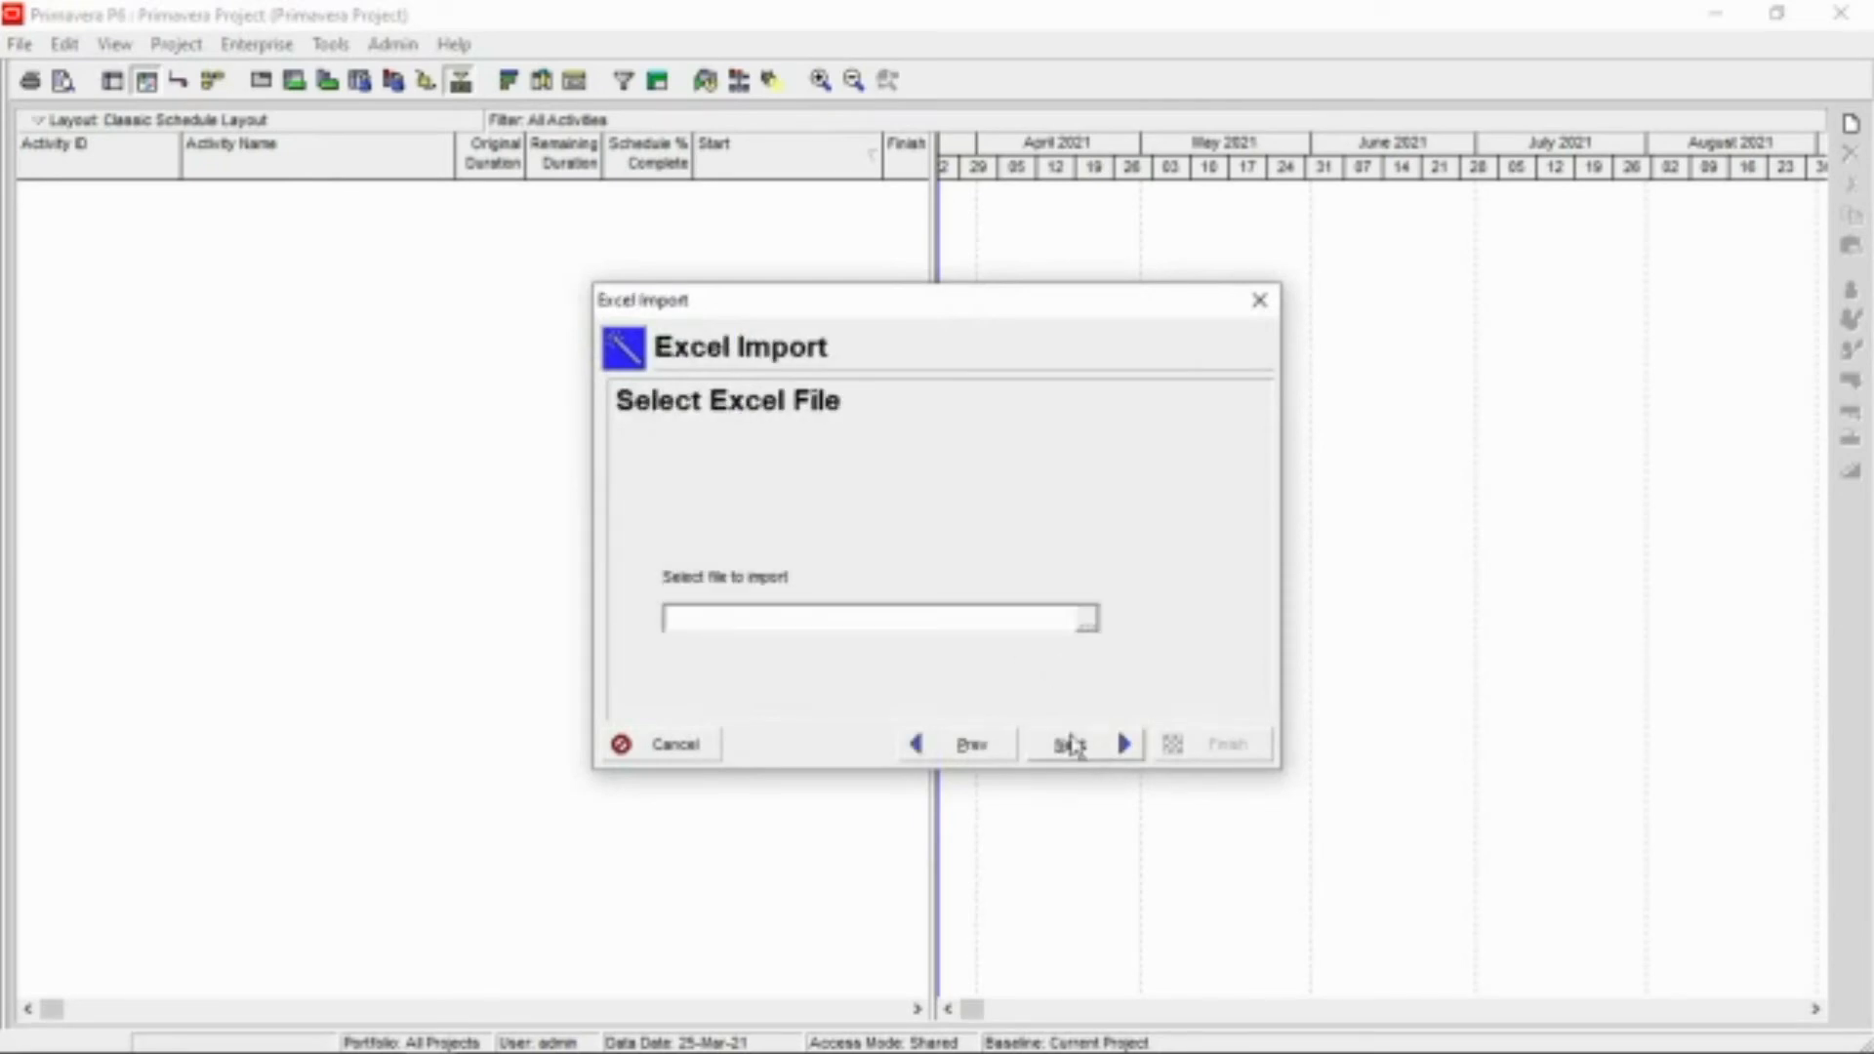
left_click(1086, 621)
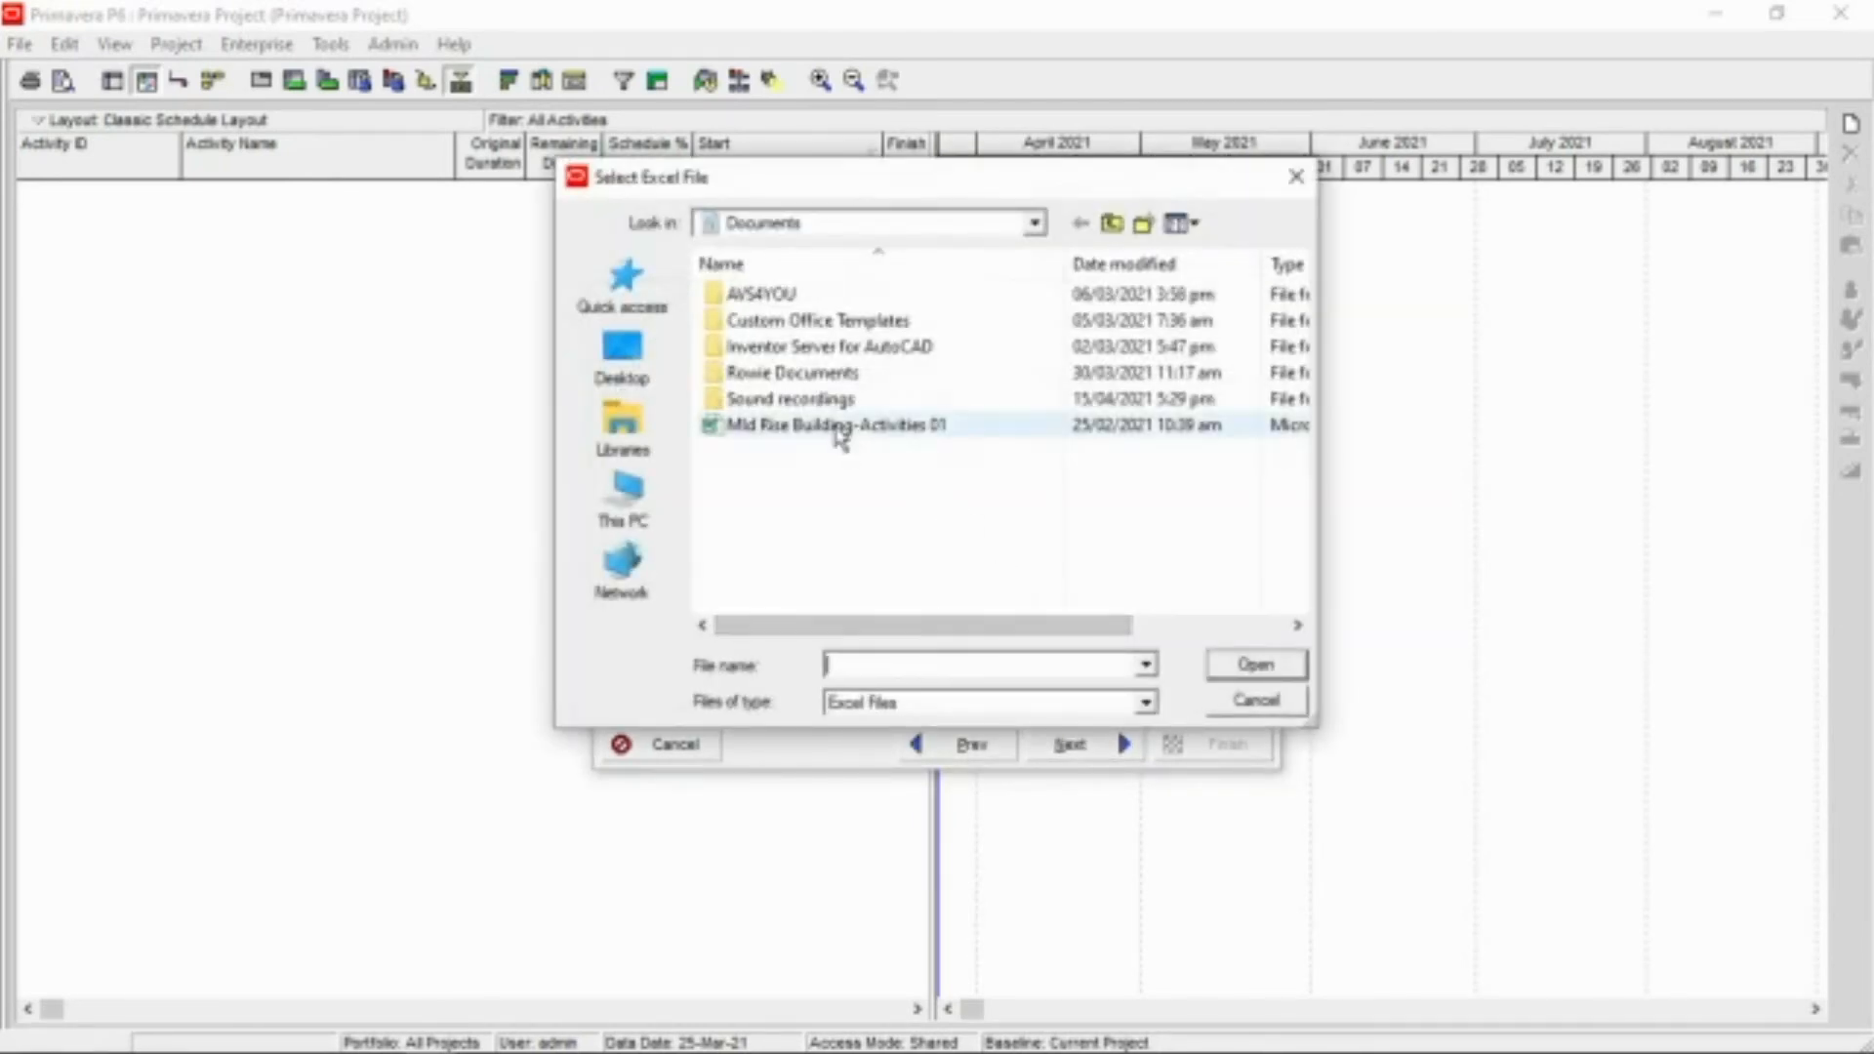
left_click(840, 430)
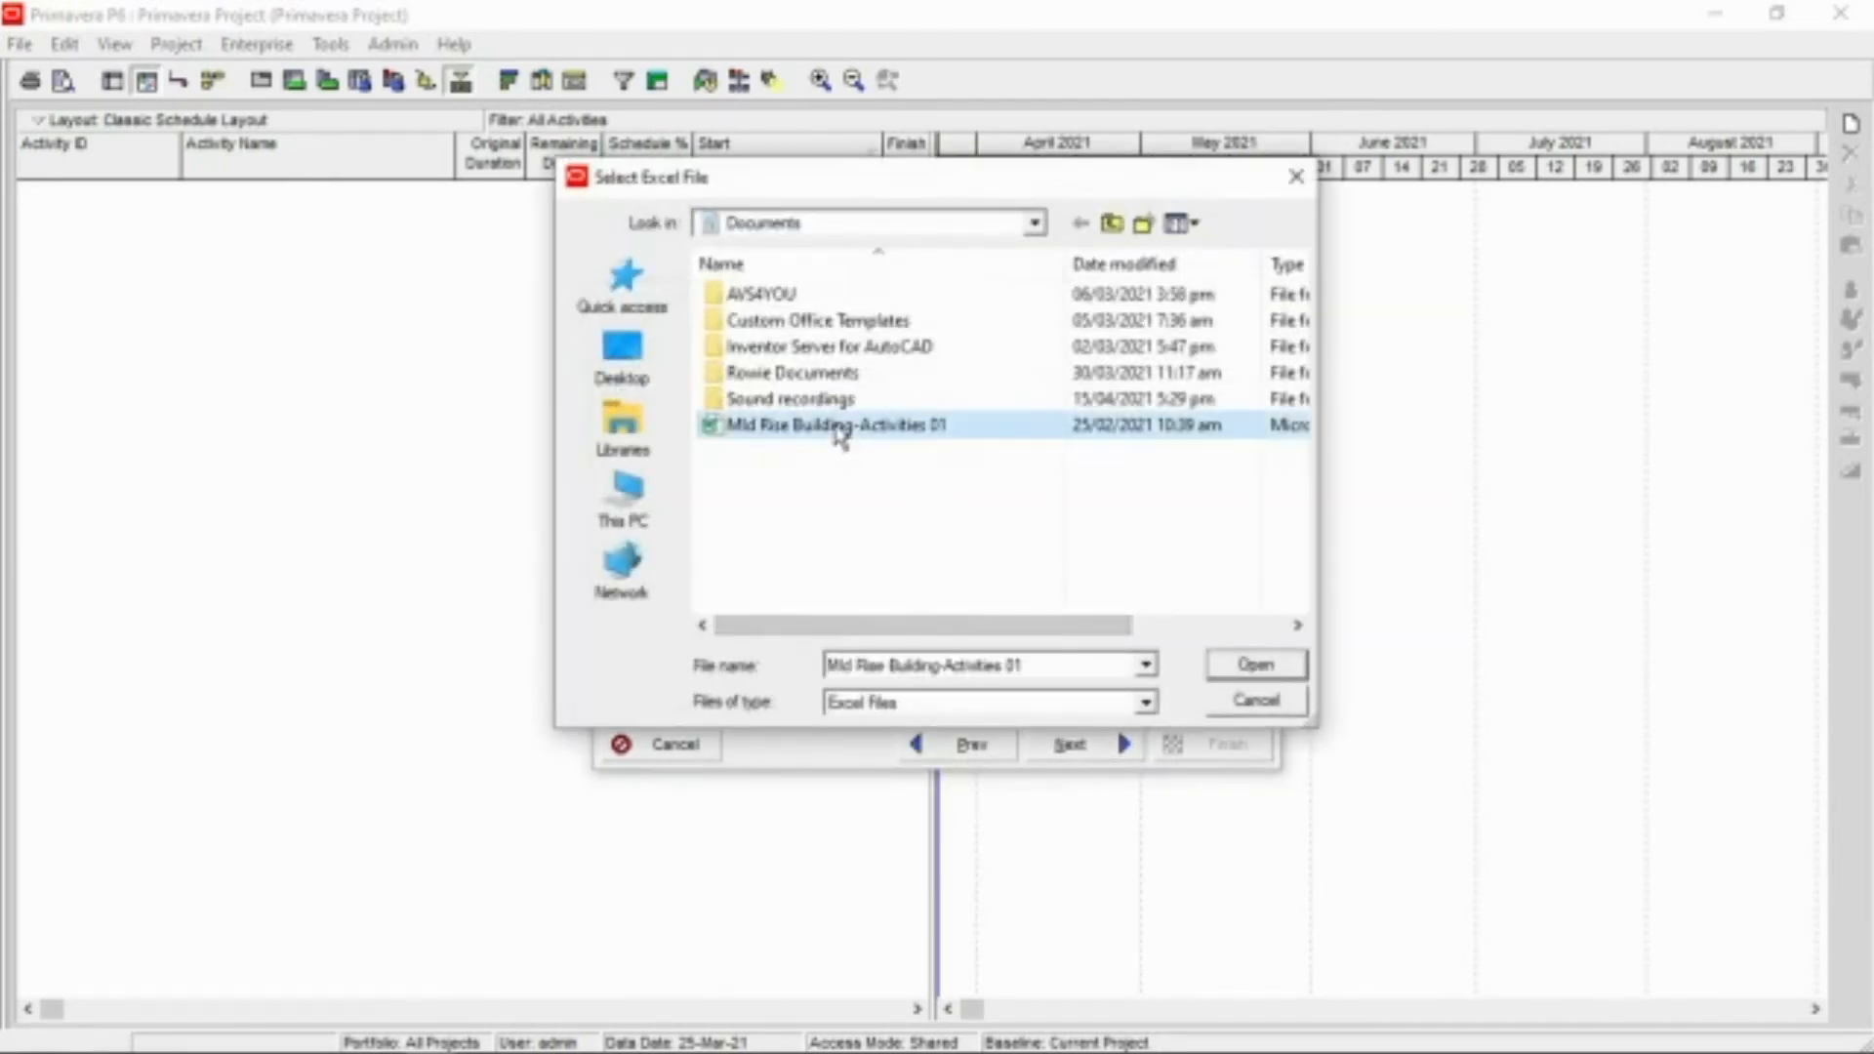
left_click(1240, 670)
left_click(1097, 755)
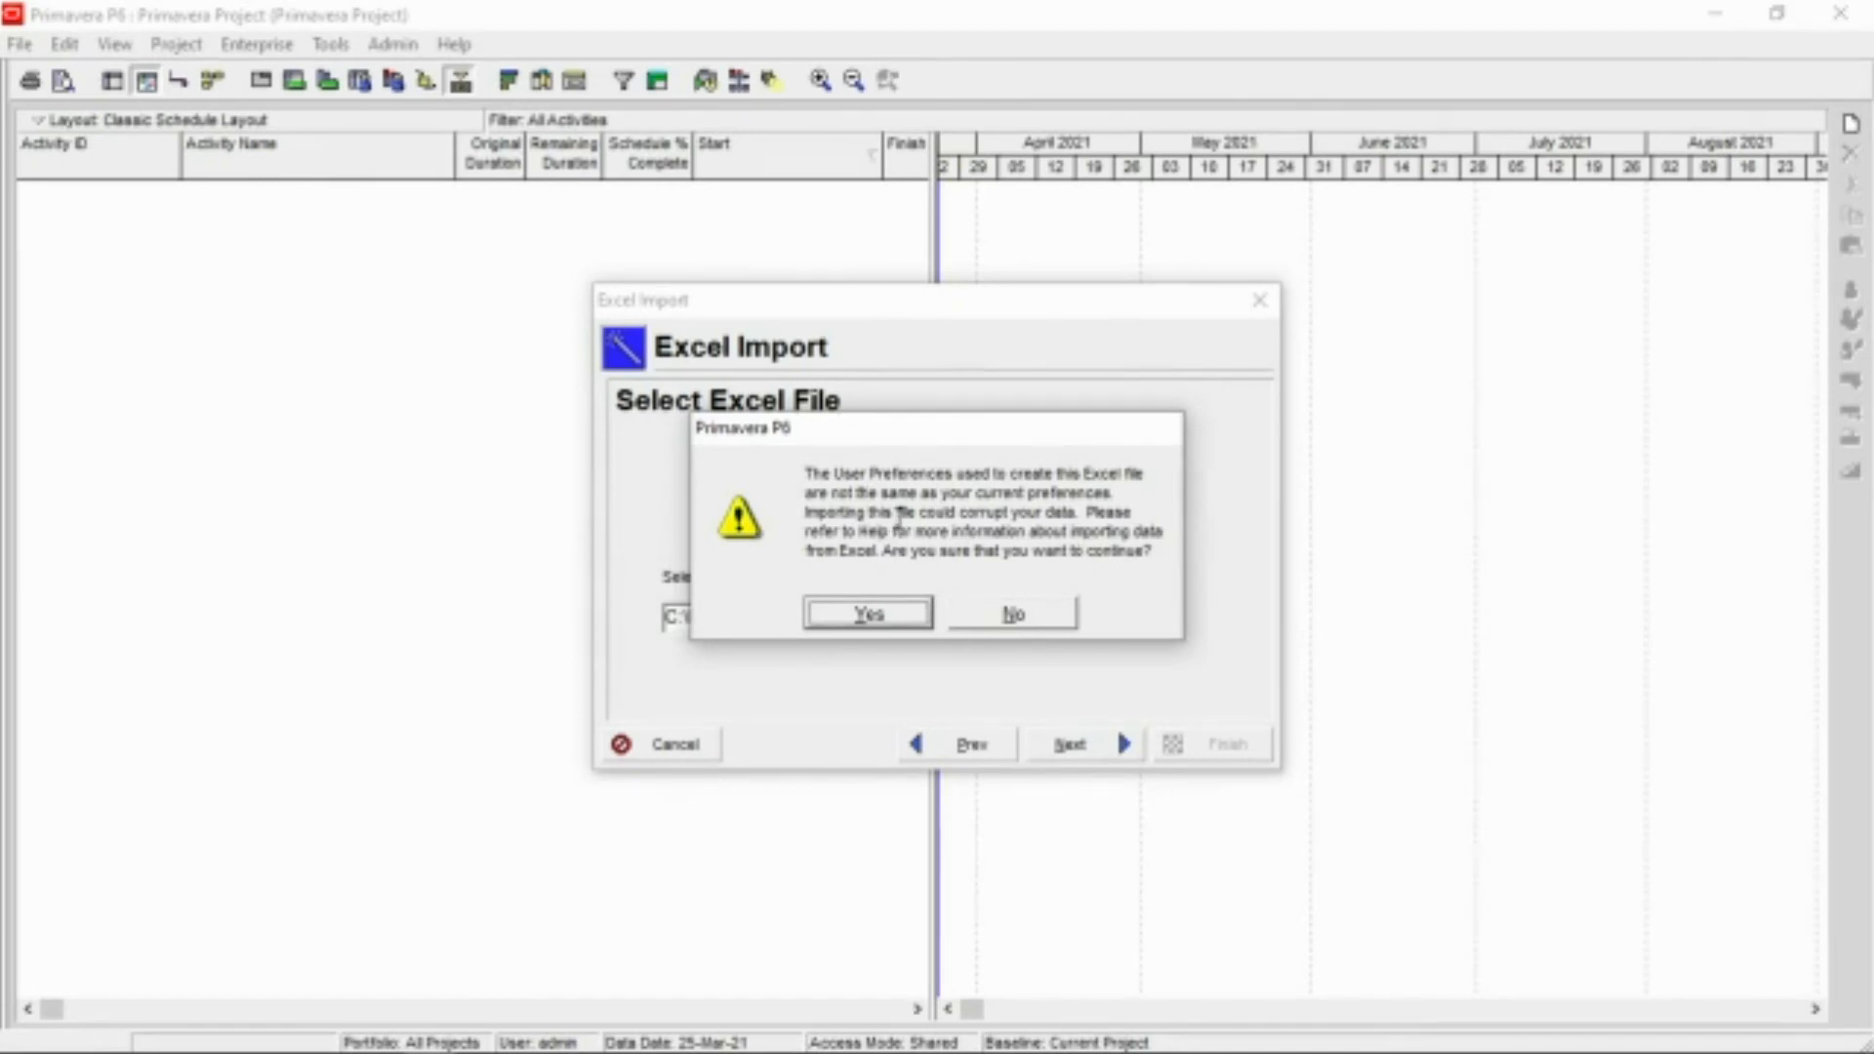
left_click(868, 614)
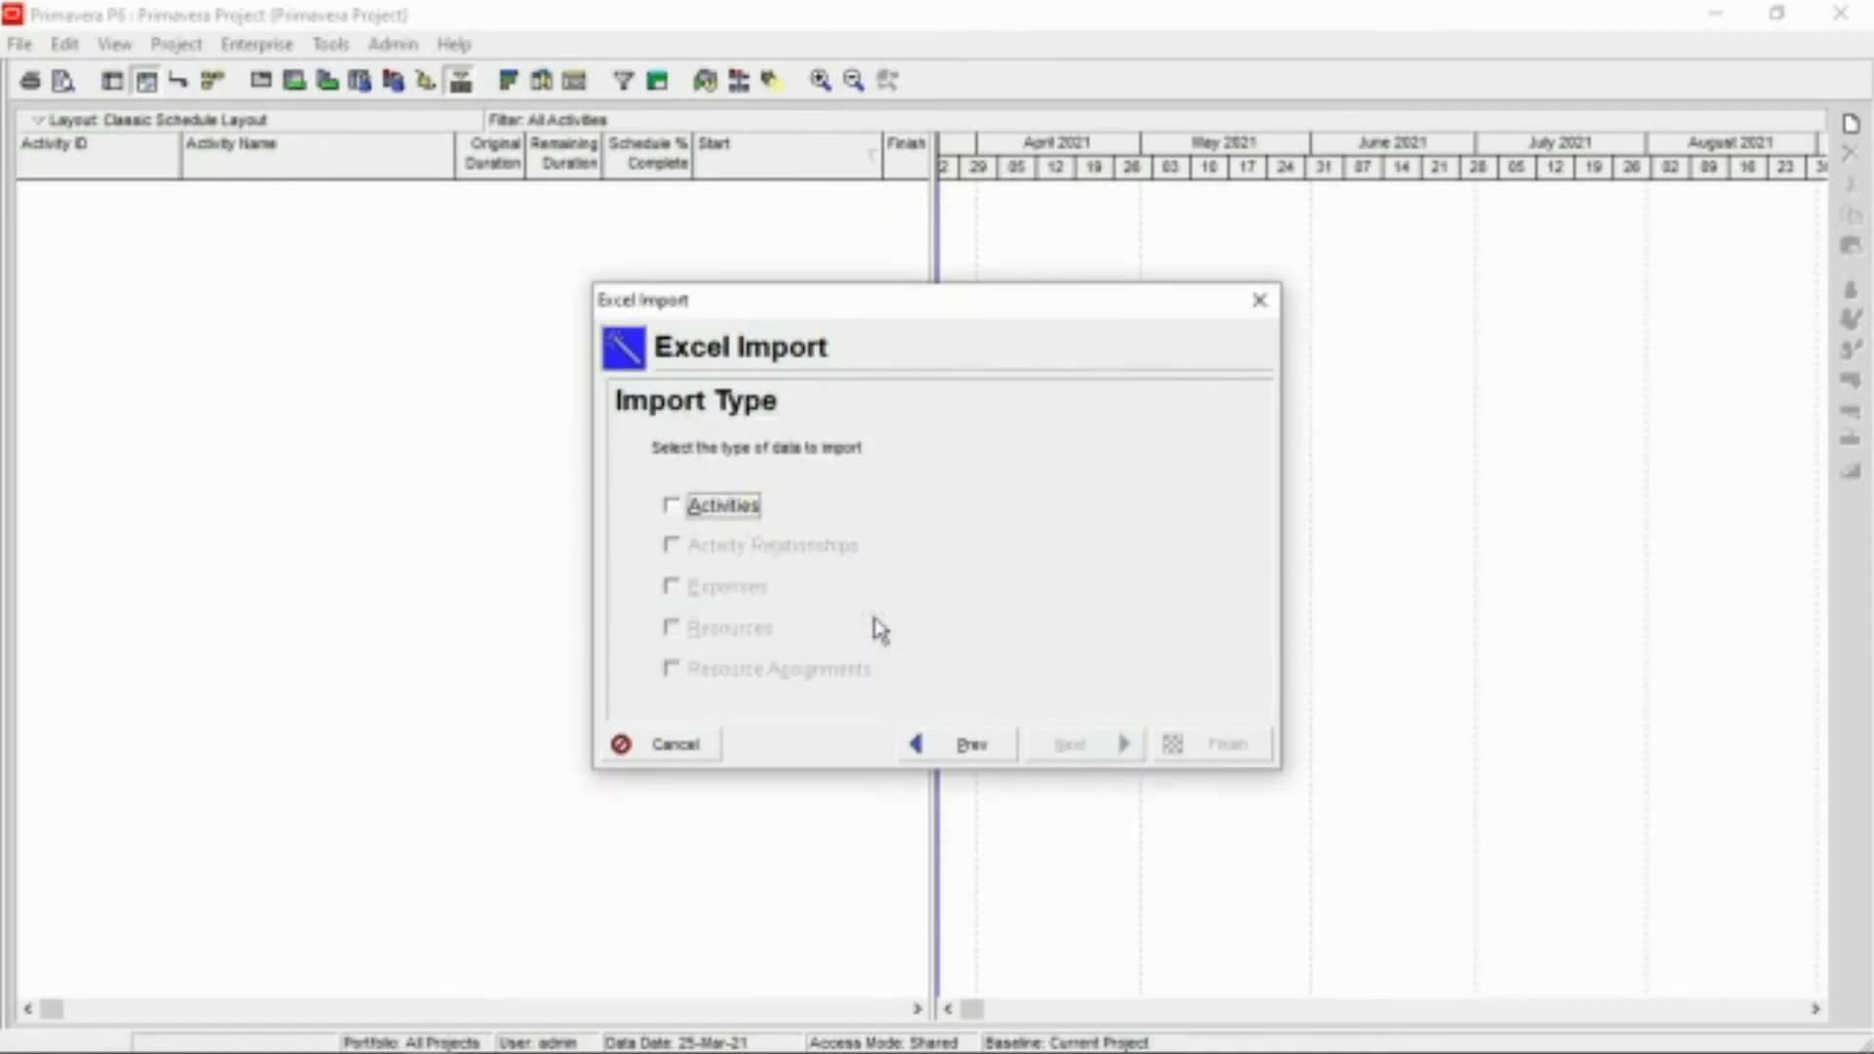
Import the Activities data from the spreadsheet with Update Existing Project, choosing Primavera Project as the destination, and complete the import
left_click(673, 510)
left_click(1069, 745)
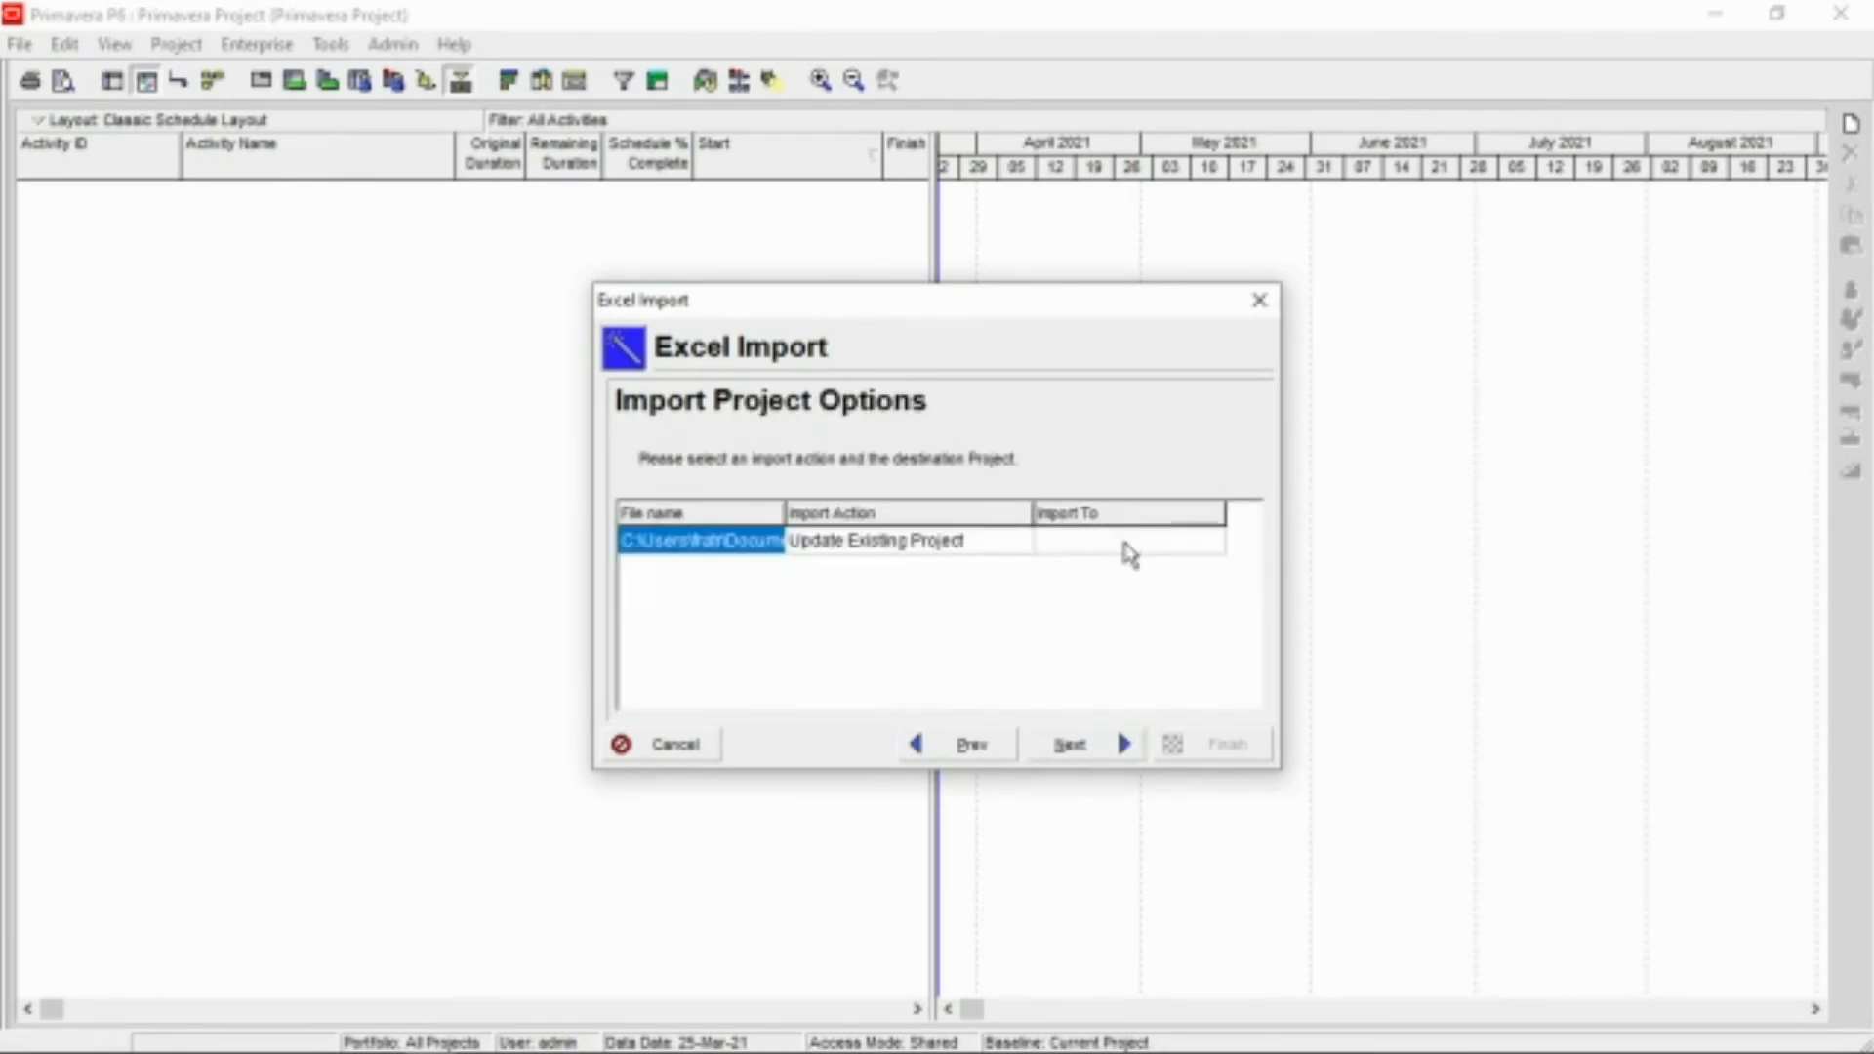
left_click(1130, 555)
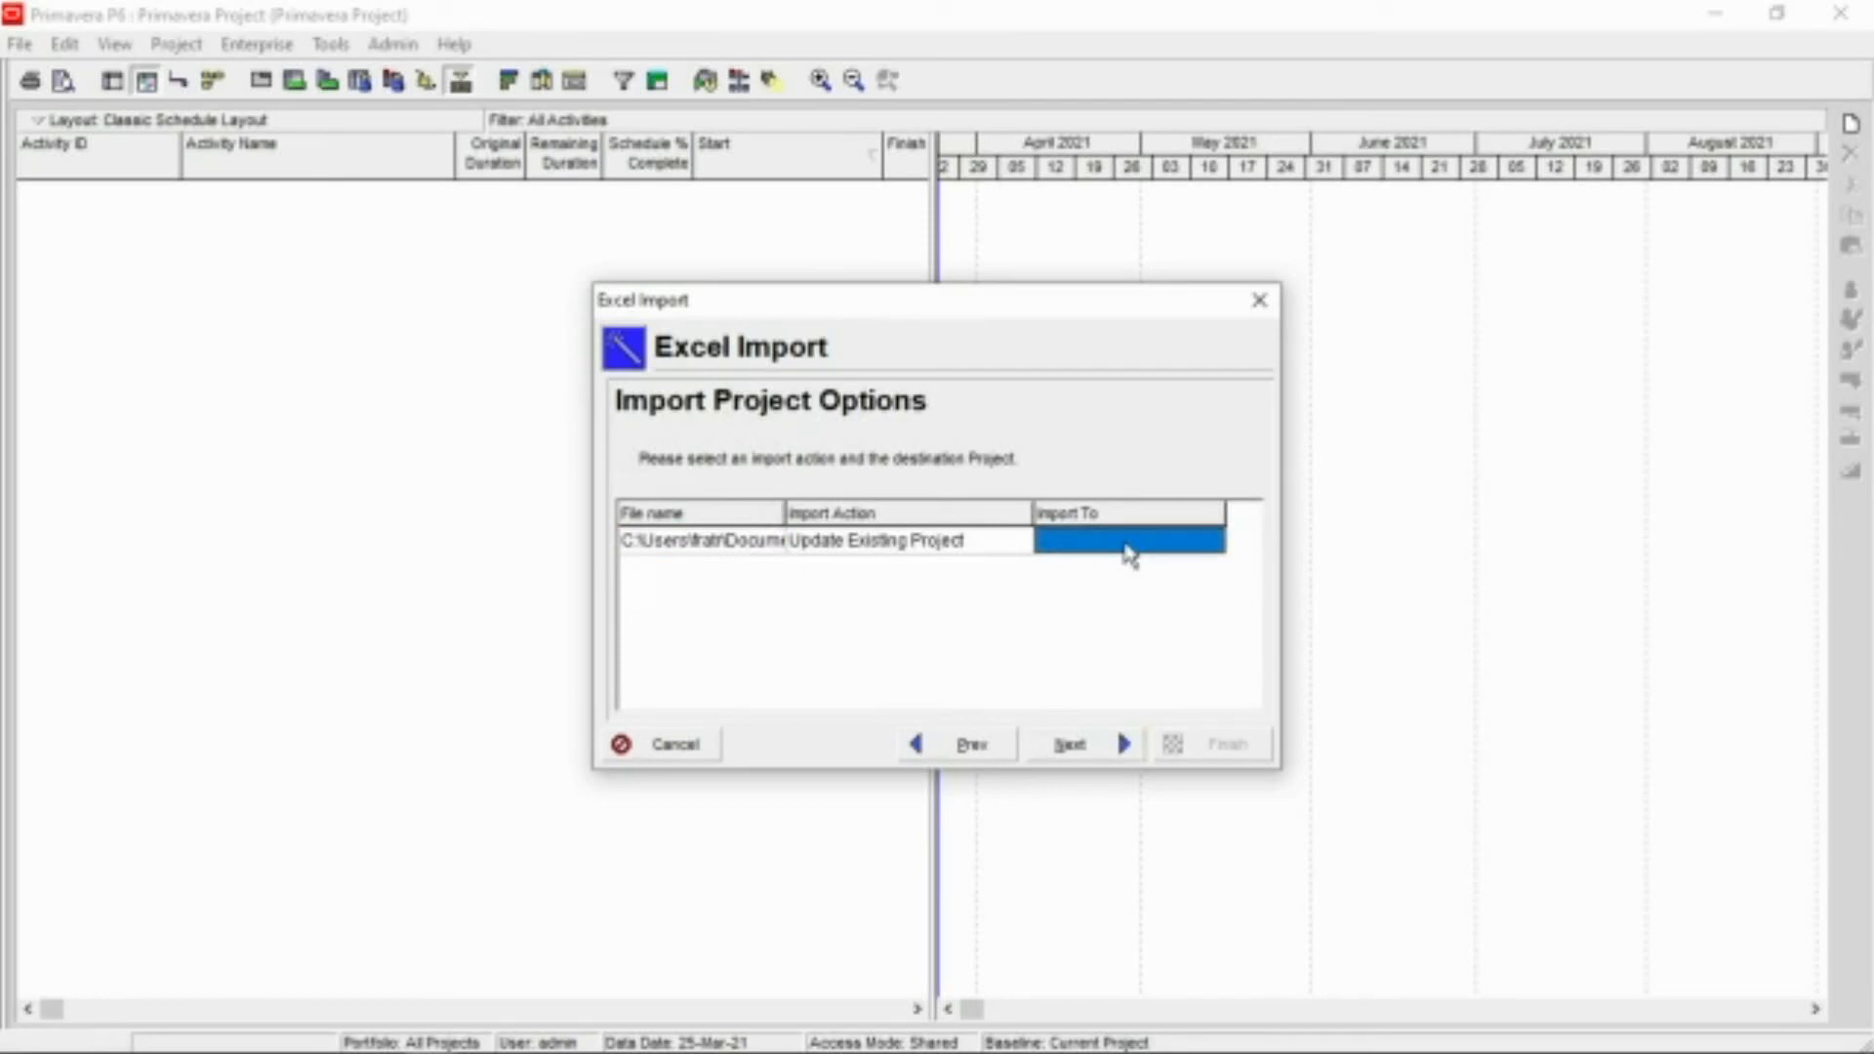
left_click(1216, 553)
left_click(1213, 545)
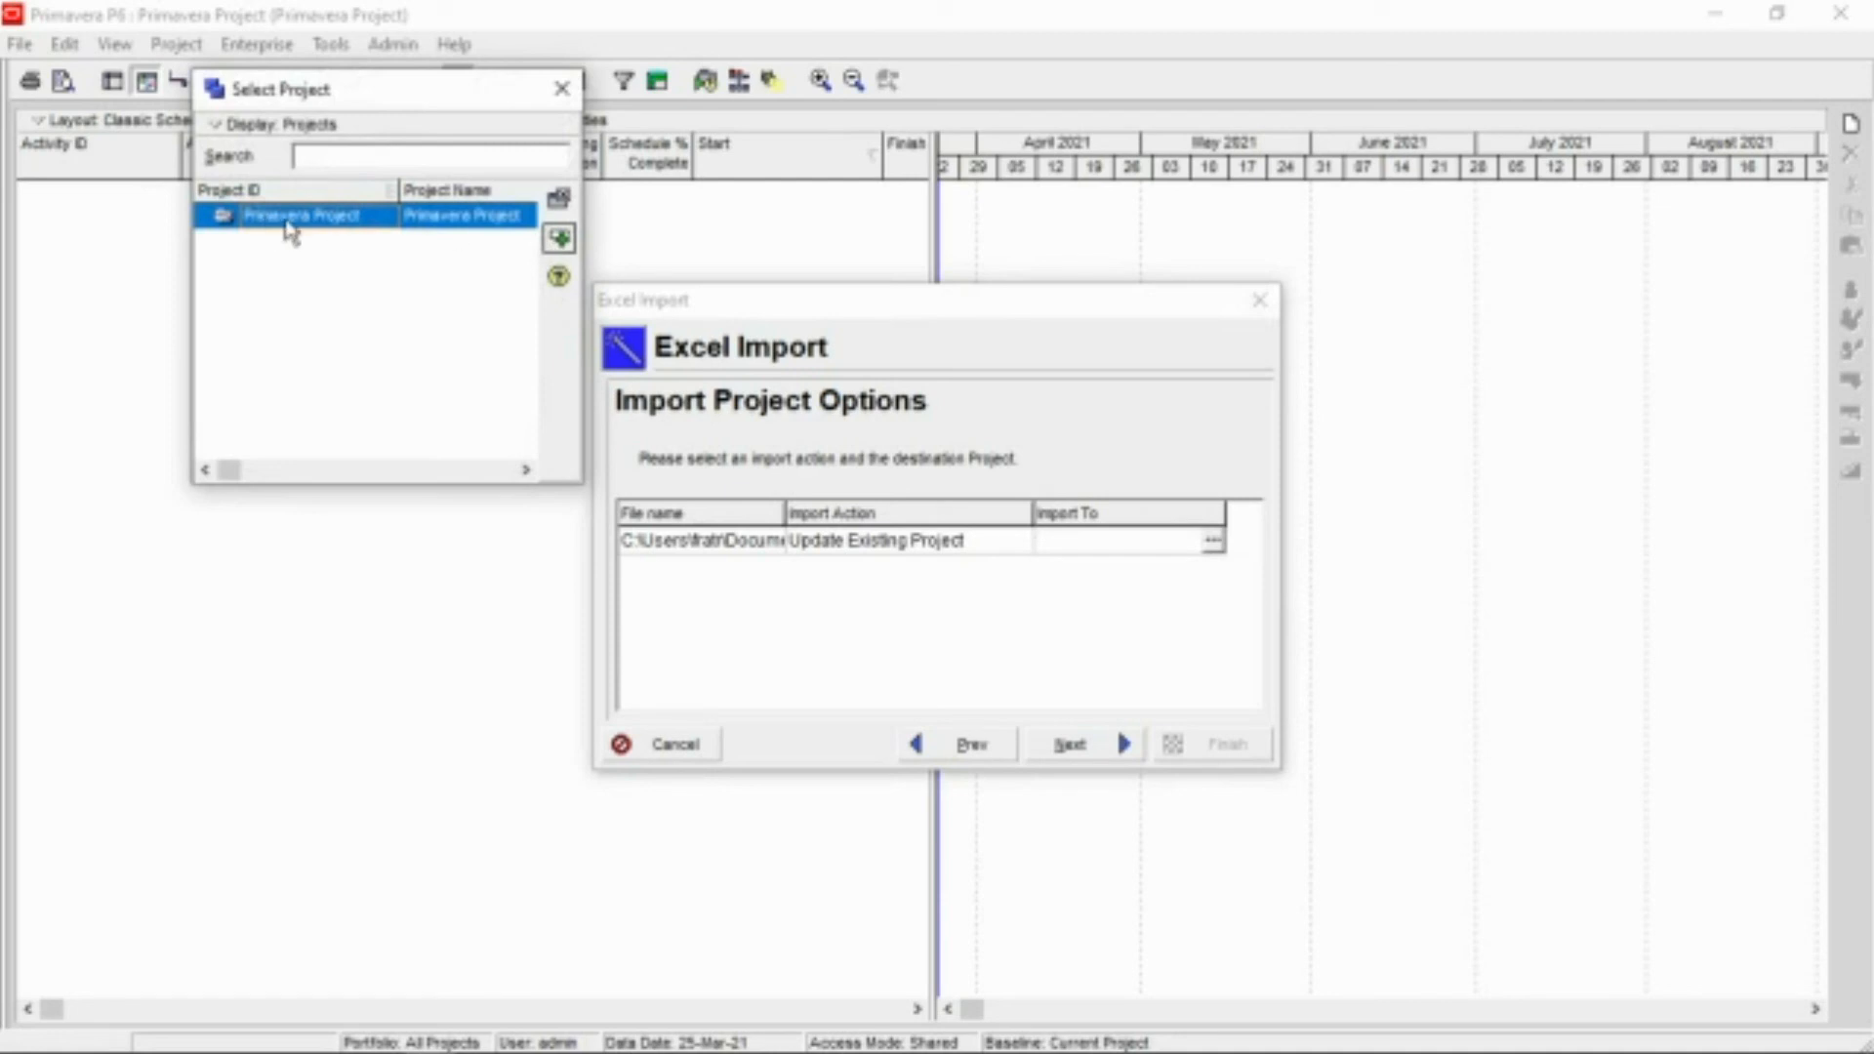
left_click(559, 238)
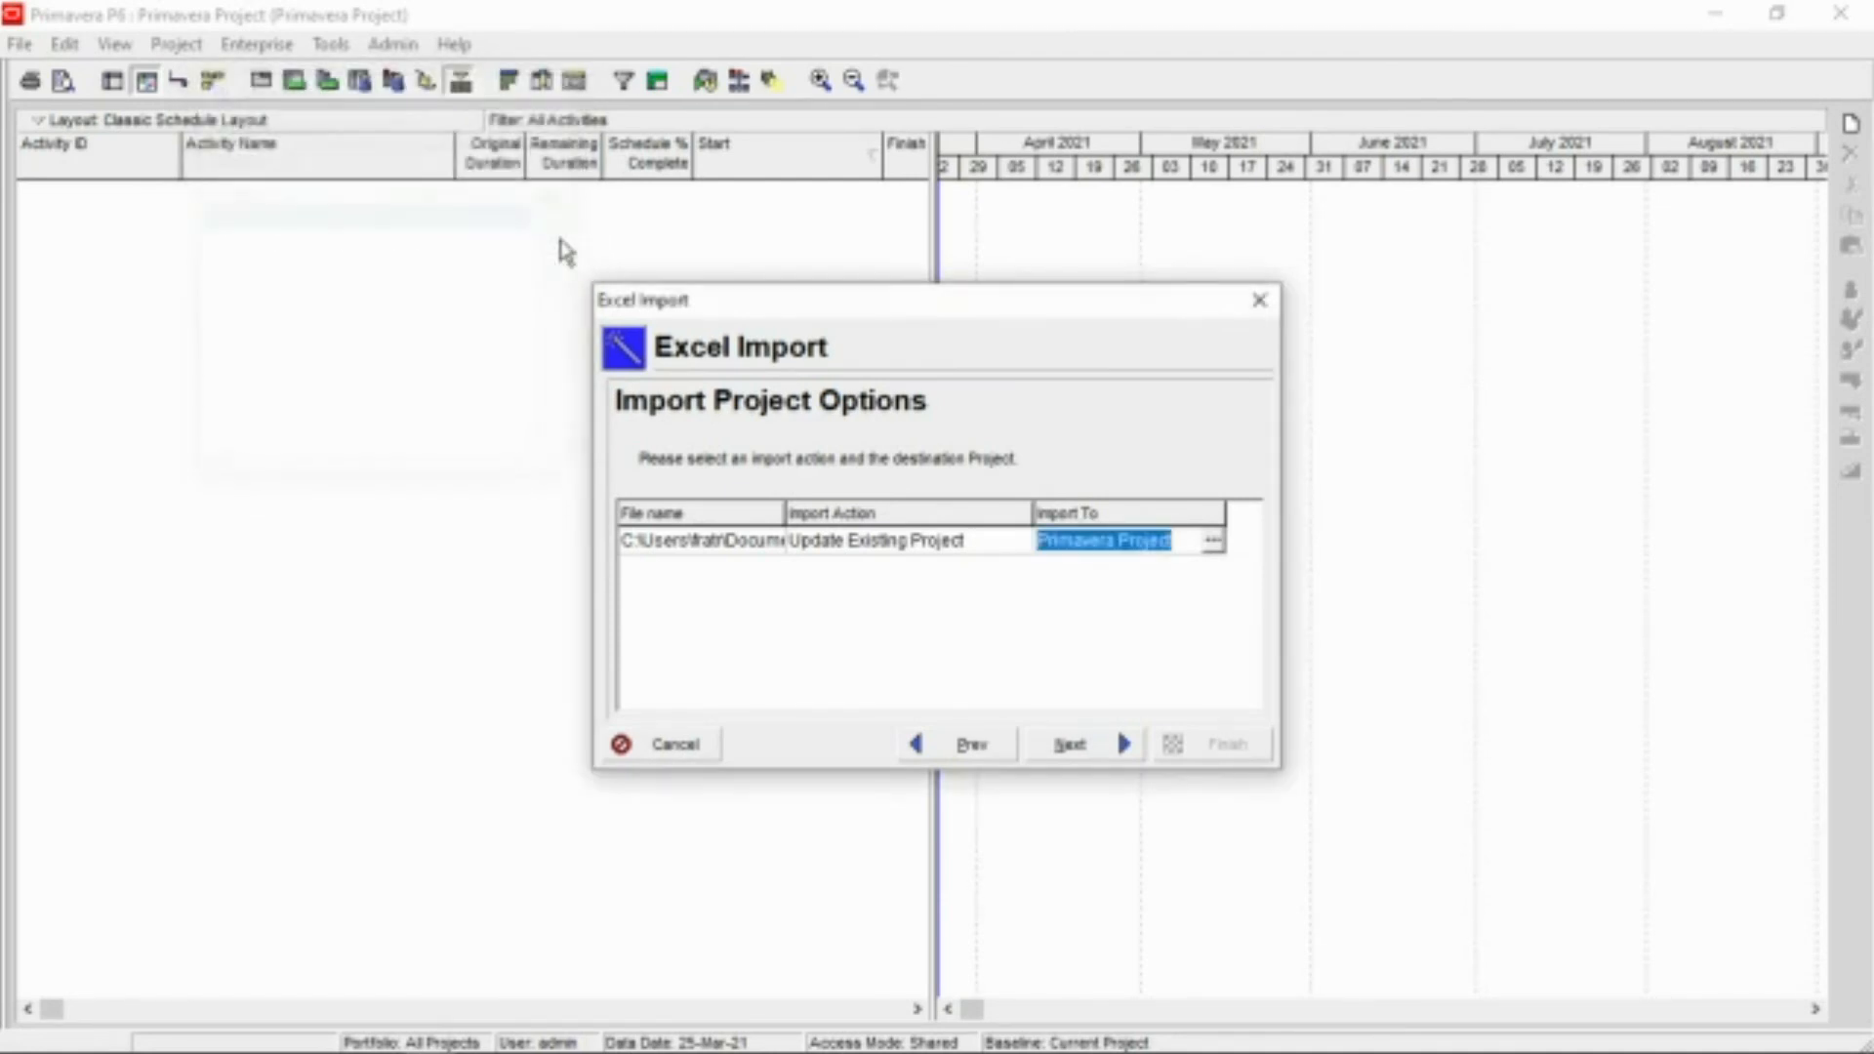
left_click(1072, 746)
left_click(1220, 751)
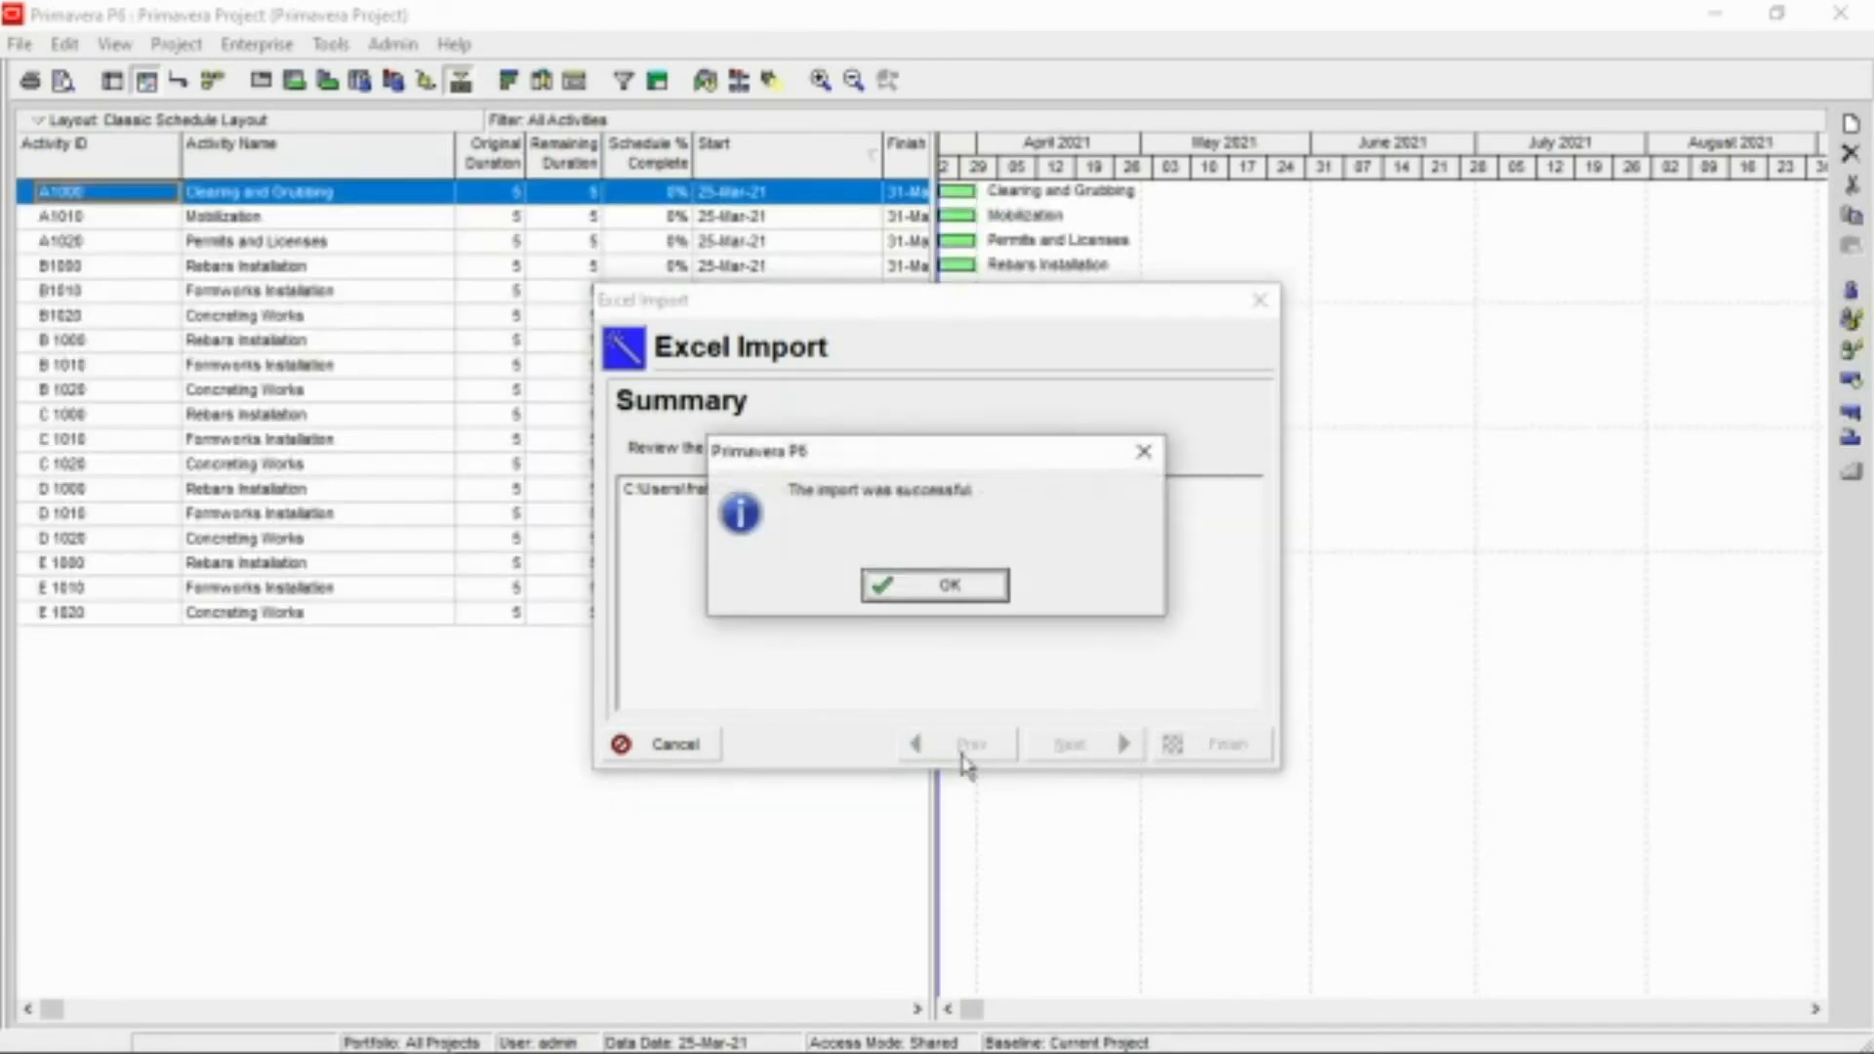
left_click(935, 587)
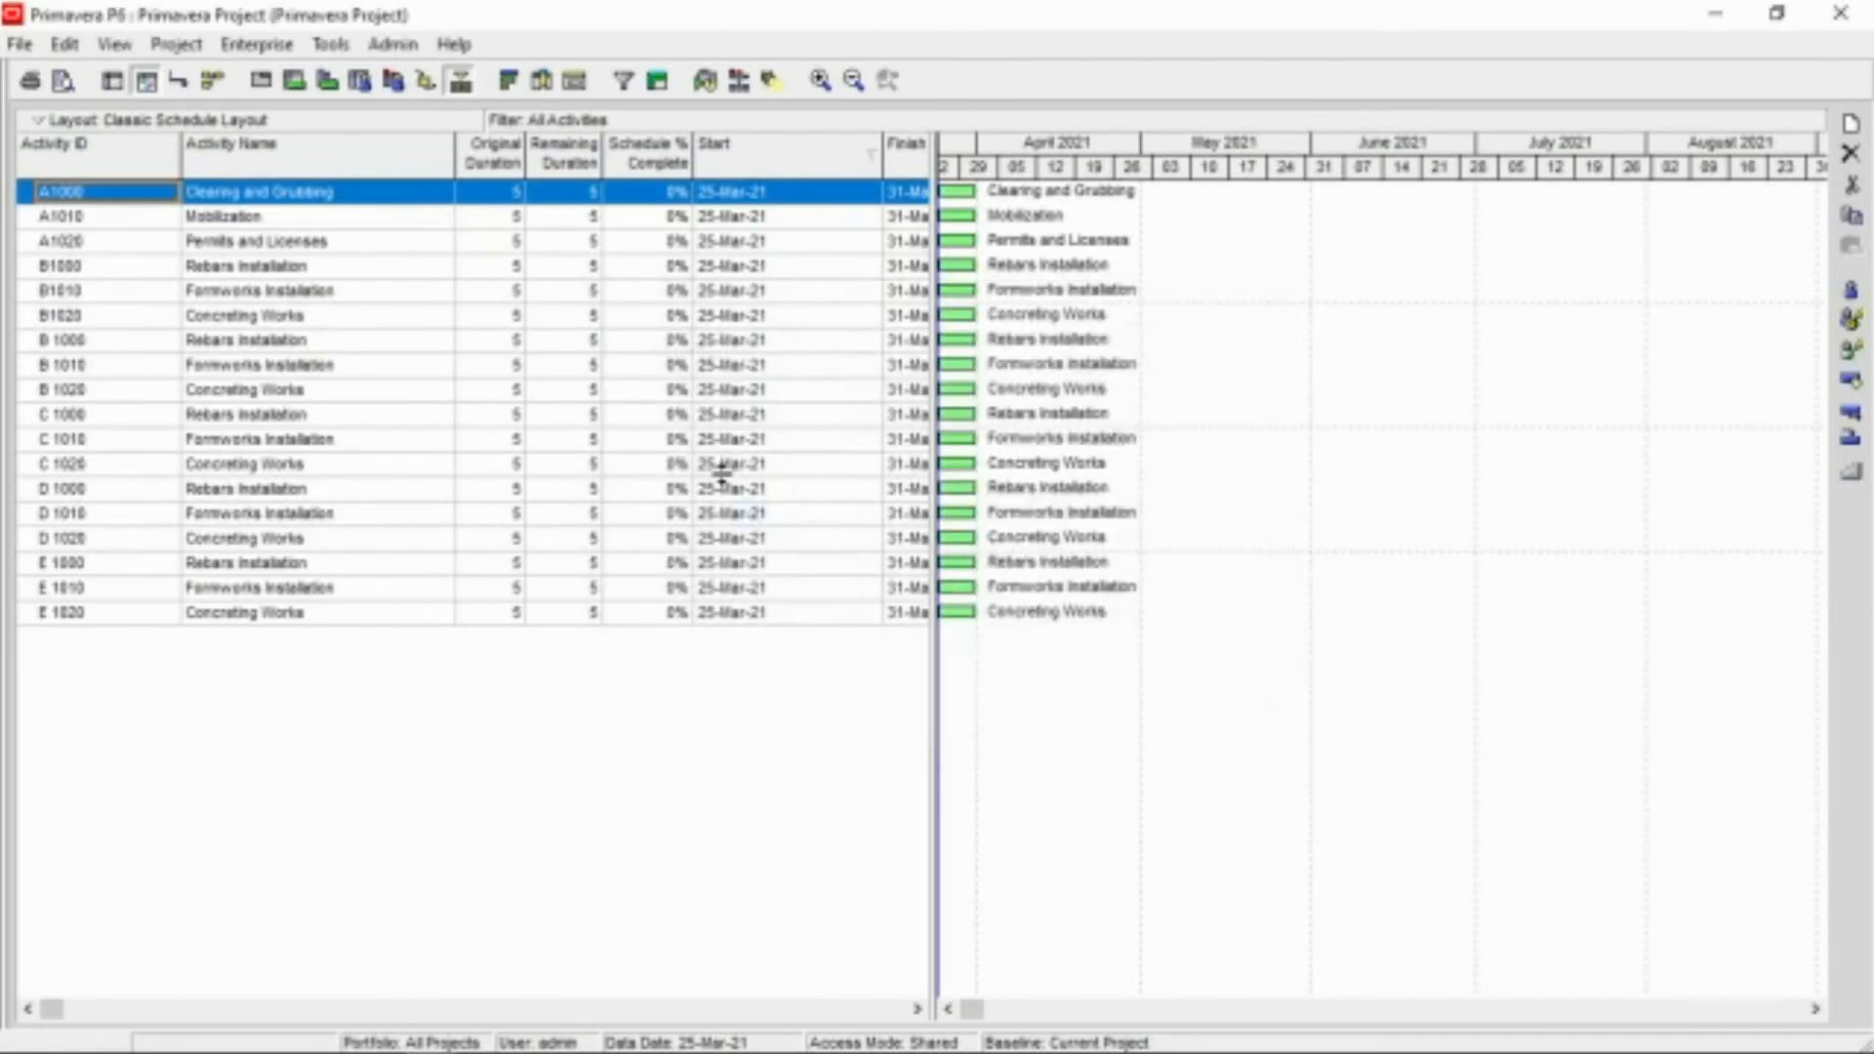